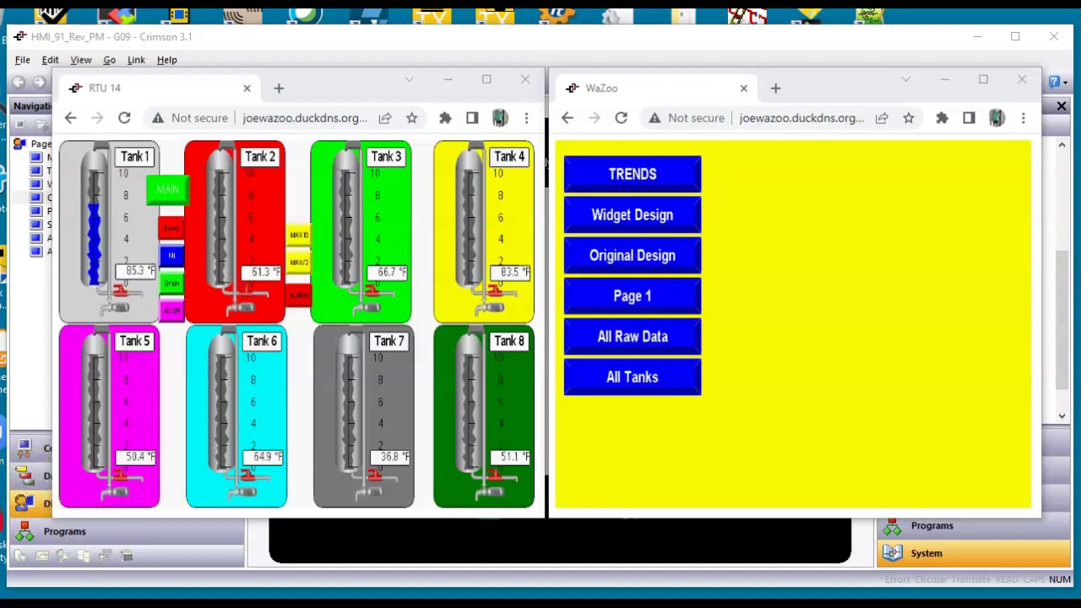
# Step: View the Original Design and Widget Design pages of the WaZoo web HMI and reopen its menu
pyautogui.click(685, 259)
pyautogui.click(686, 259)
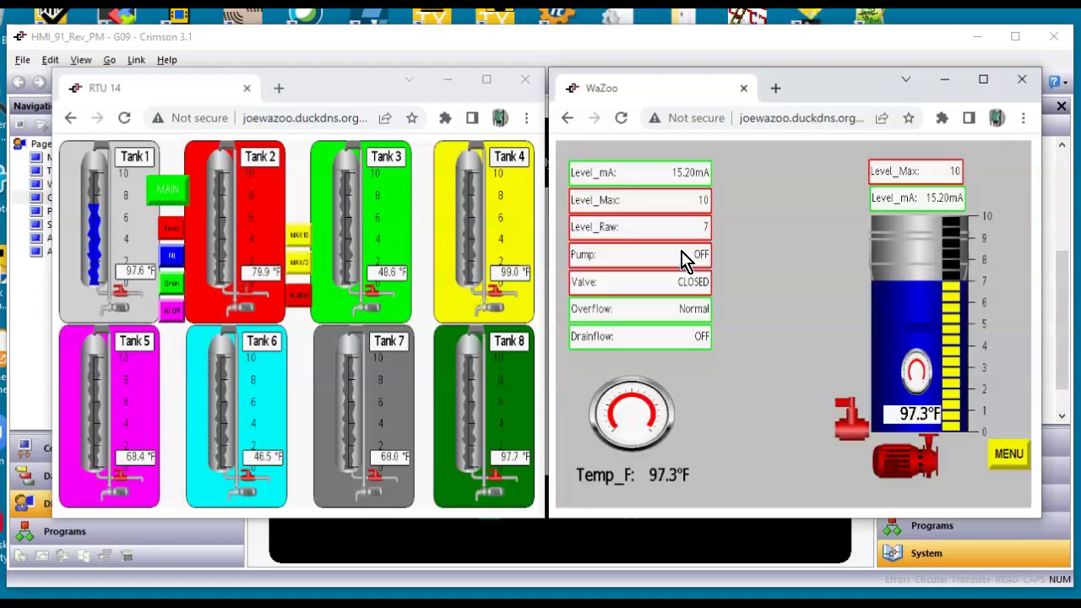
pyautogui.click(1008, 457)
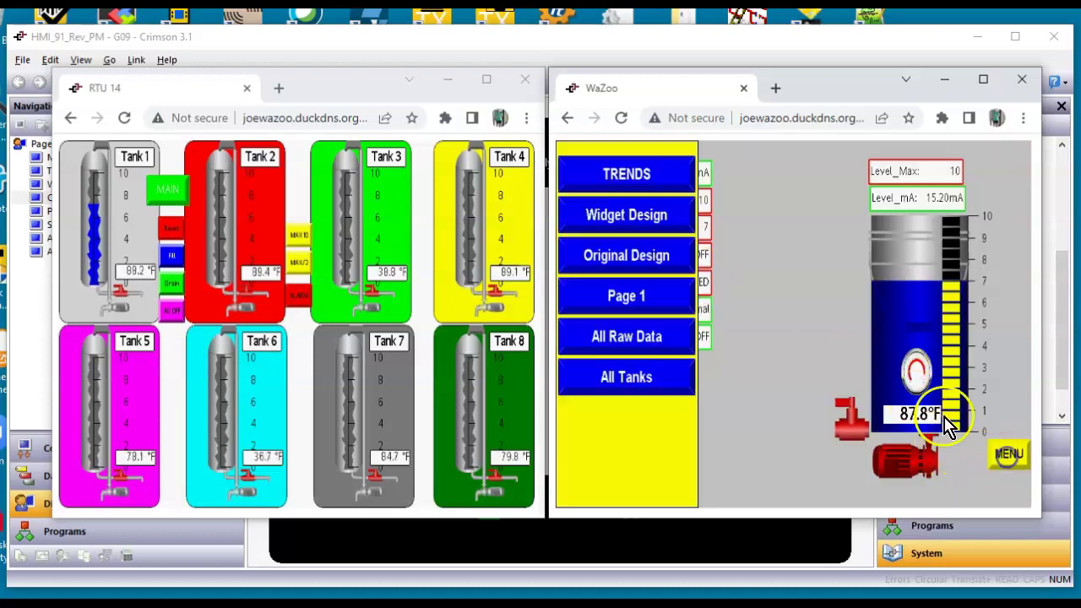
pyautogui.click(598, 216)
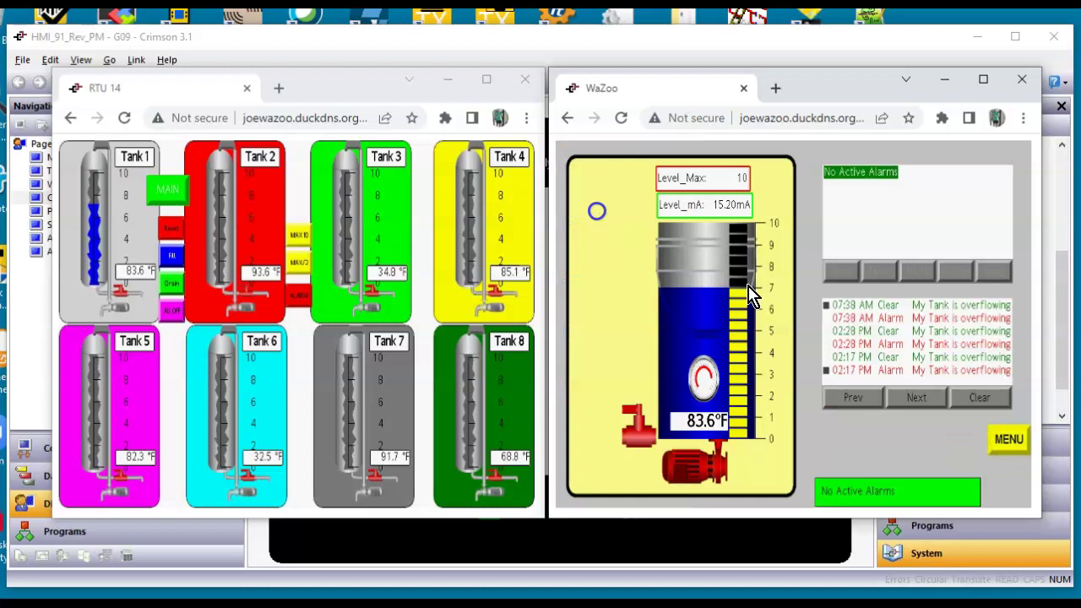
pyautogui.click(1009, 440)
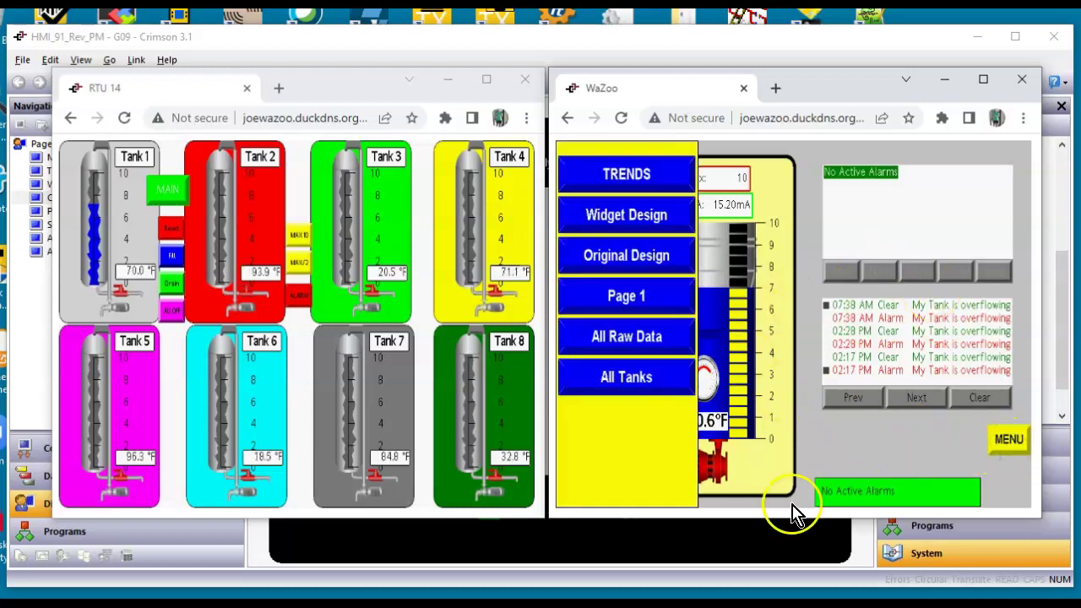
# Step: Switch to Crimson and look through the data tags, examining the All_Tanks folder and the tags inside Tank_1
pyautogui.click(715, 550)
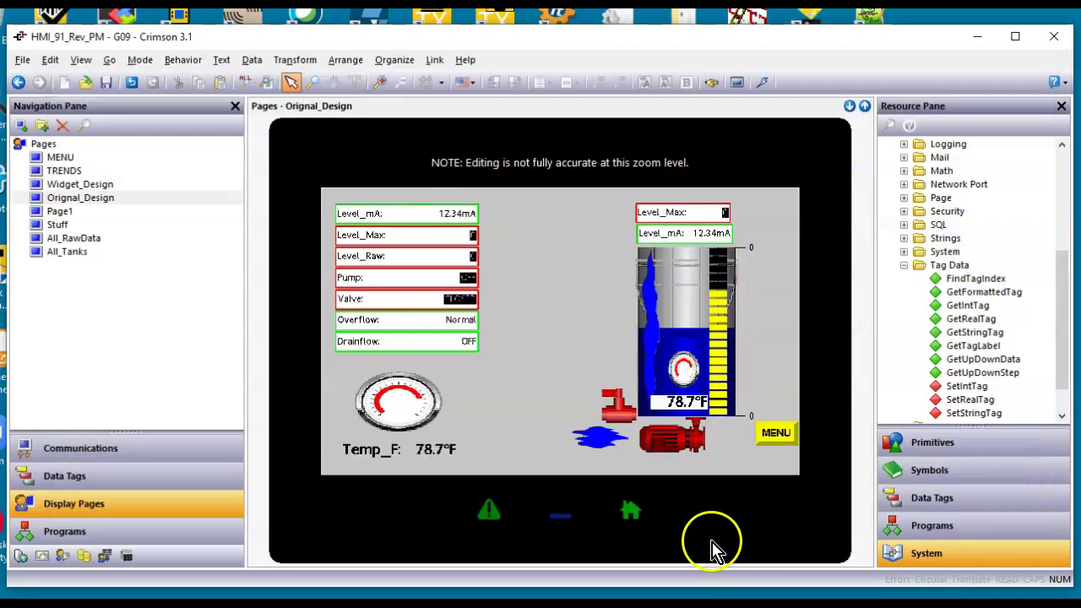
pyautogui.click(121, 477)
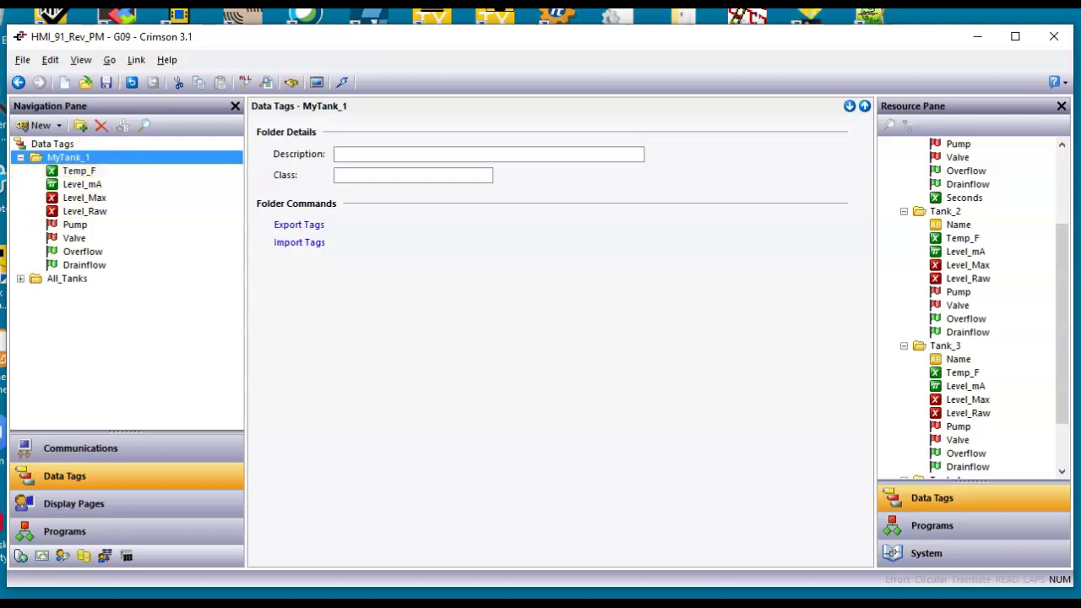
pyautogui.click(20, 278)
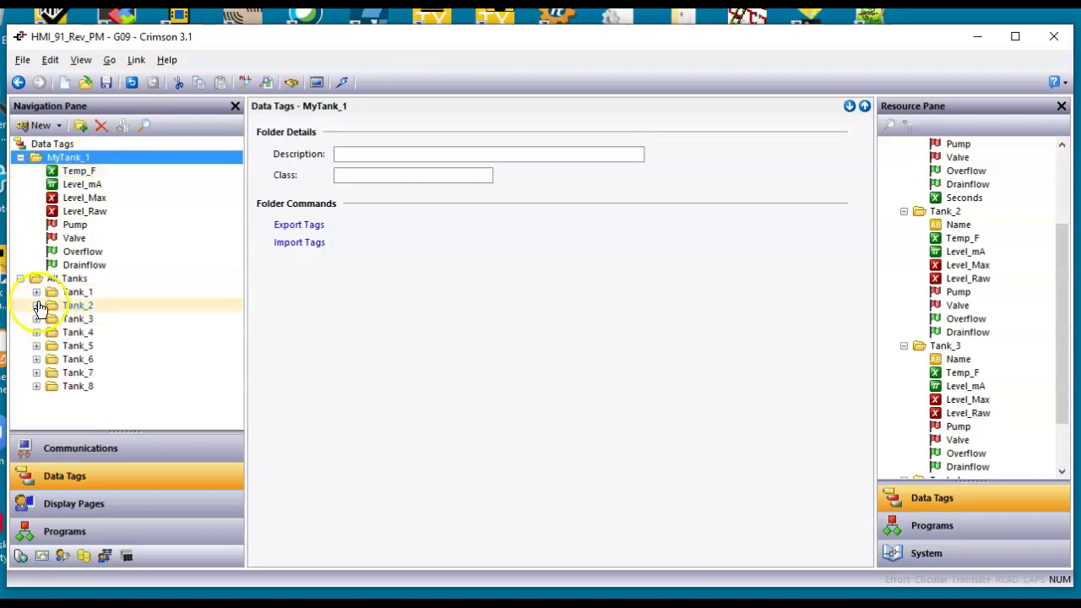
pyautogui.click(36, 292)
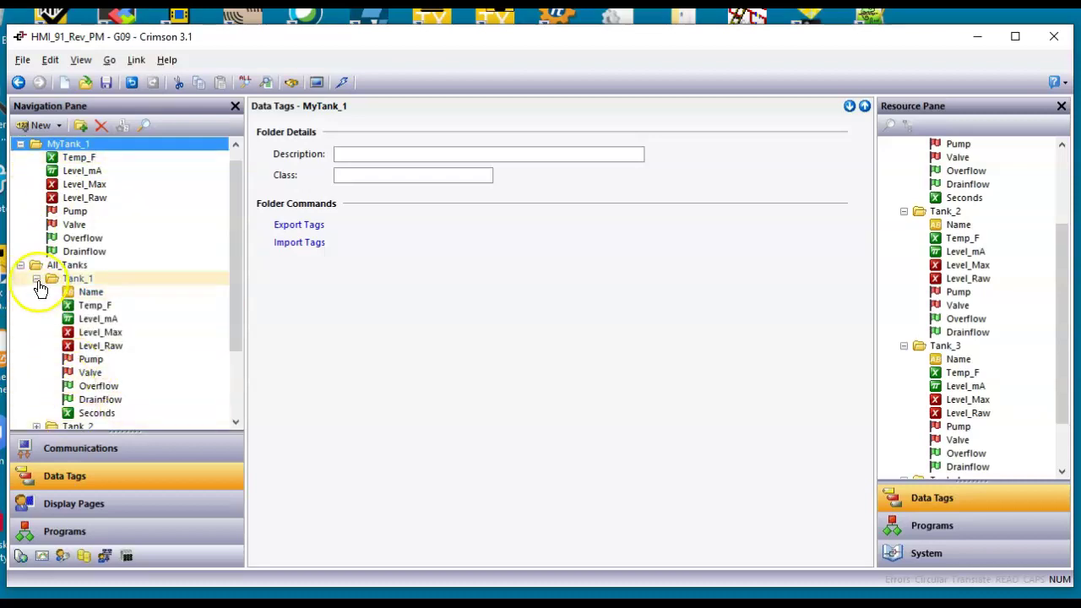
pyautogui.click(37, 280)
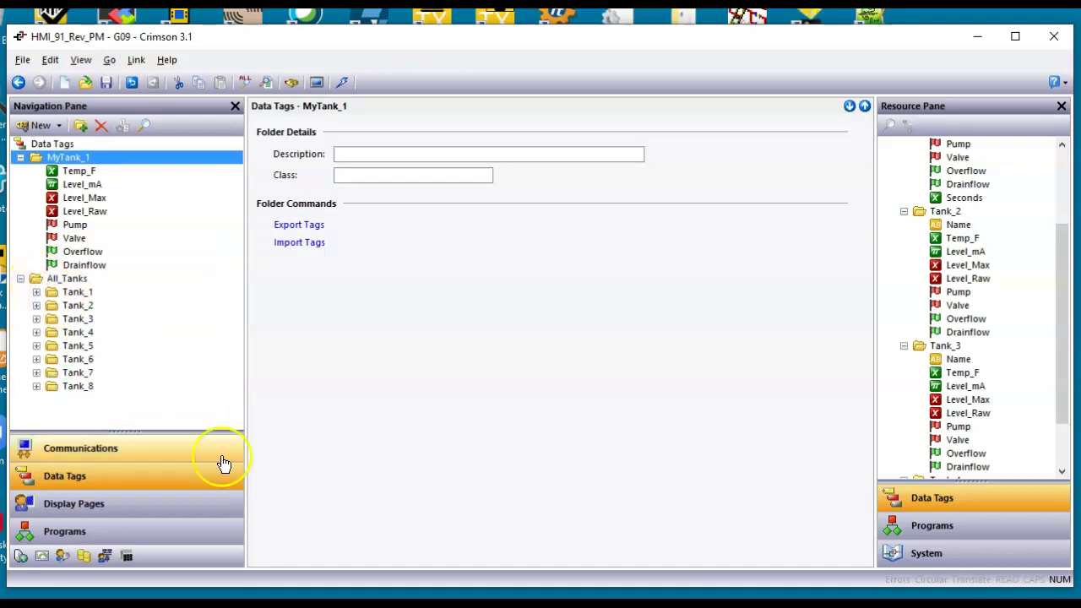
# Step: Switch to the browser, show the All Tanks page in WaZoo, and bring up the RTU 14 window alongside it
pyautogui.click(264, 605)
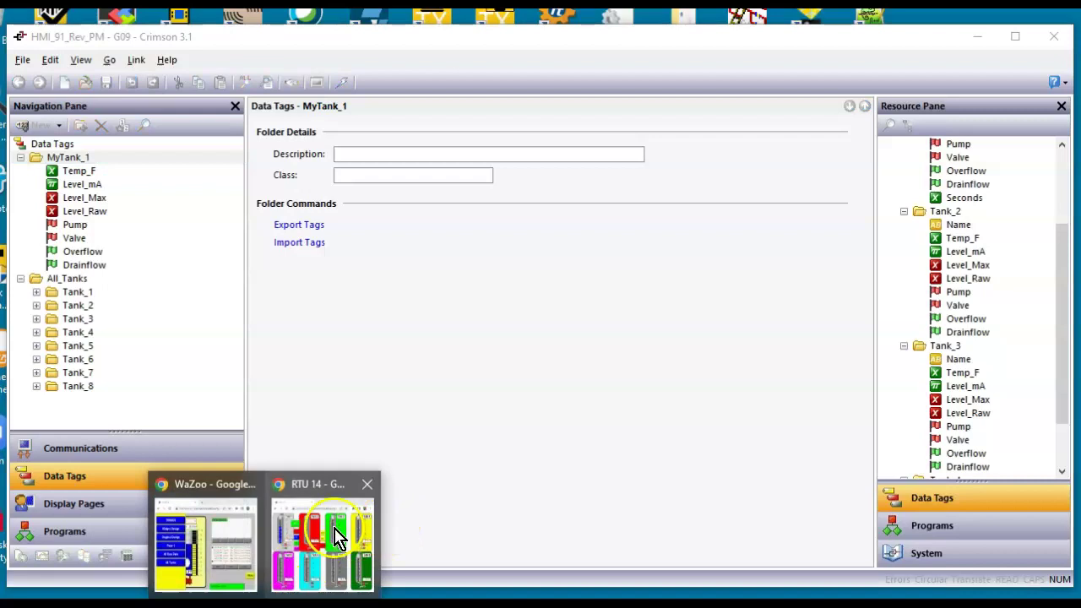
pyautogui.click(223, 567)
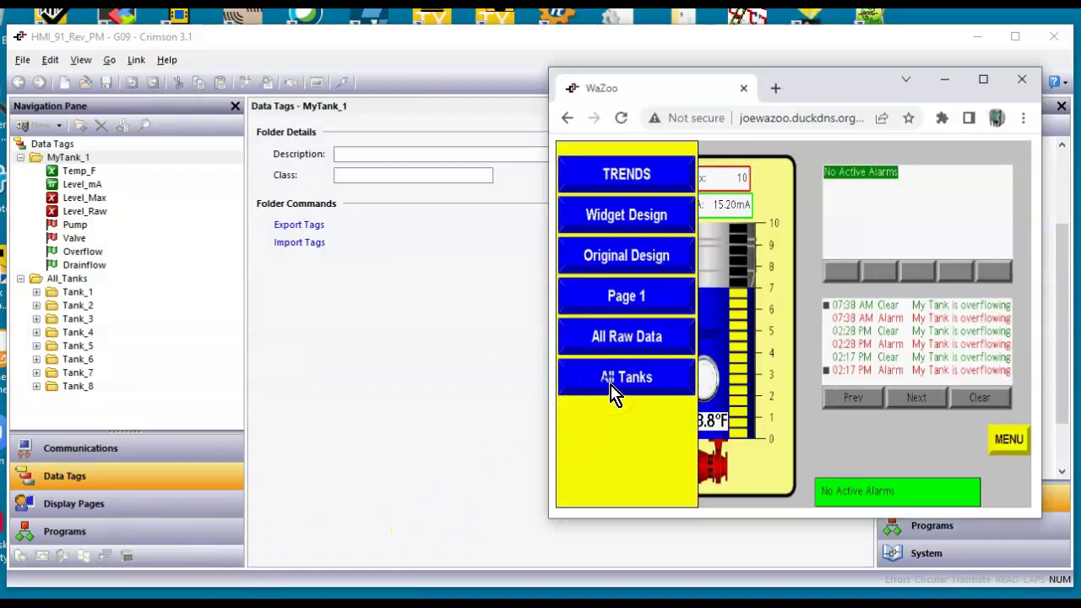
pyautogui.click(610, 391)
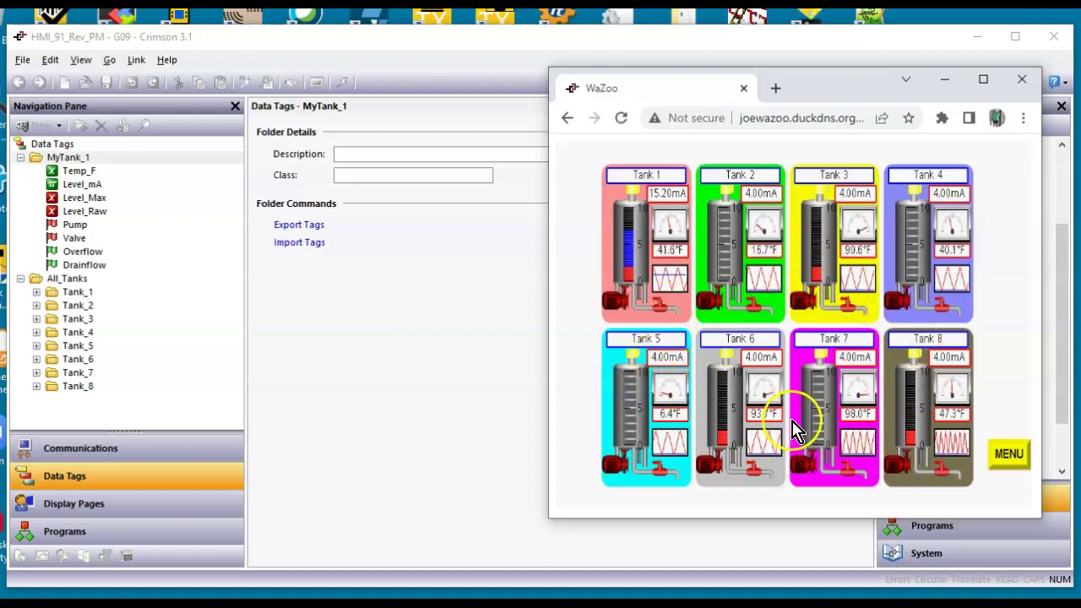
pyautogui.moveTo(222, 563)
pyautogui.click(325, 564)
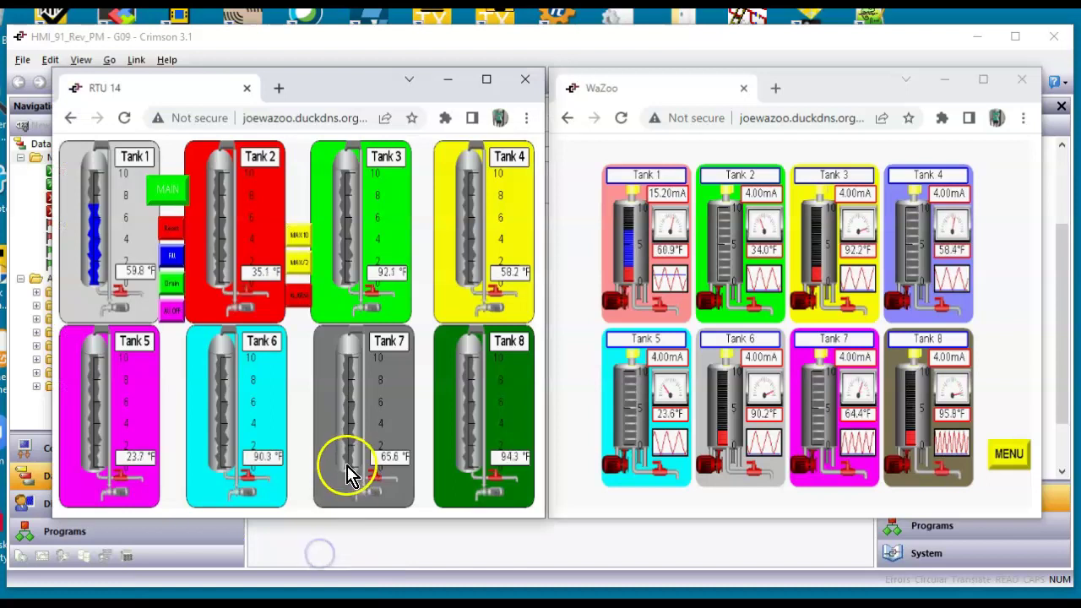
# Step: Fill the tanks from the RTU 14 page and check Tank 1's level, pump and valve on the WaZoo page
pyautogui.click(178, 255)
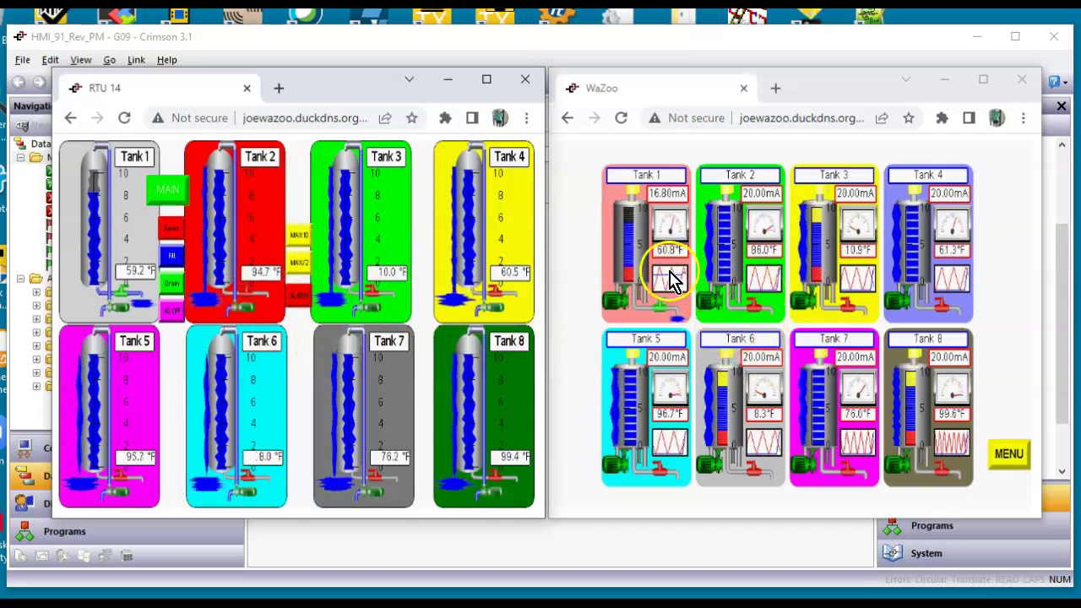
pyautogui.click(635, 236)
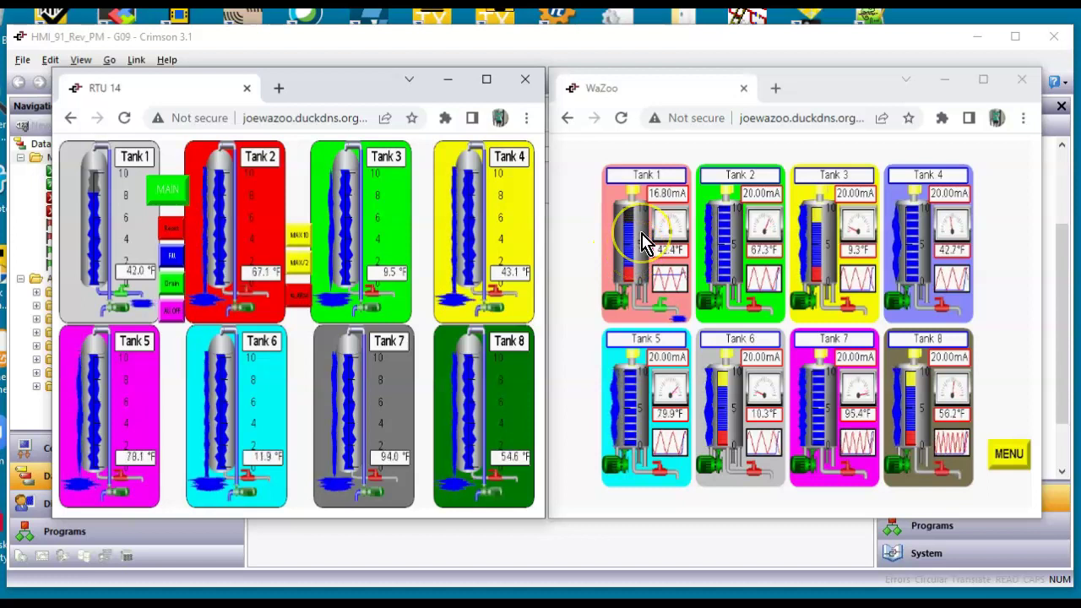
pyautogui.click(640, 248)
pyautogui.click(656, 294)
pyautogui.click(658, 303)
# Step: Switch all tank pumps and valves off from the RTU 14 page and check Tank 1 on the WaZoo page
pyautogui.click(283, 311)
pyautogui.click(172, 311)
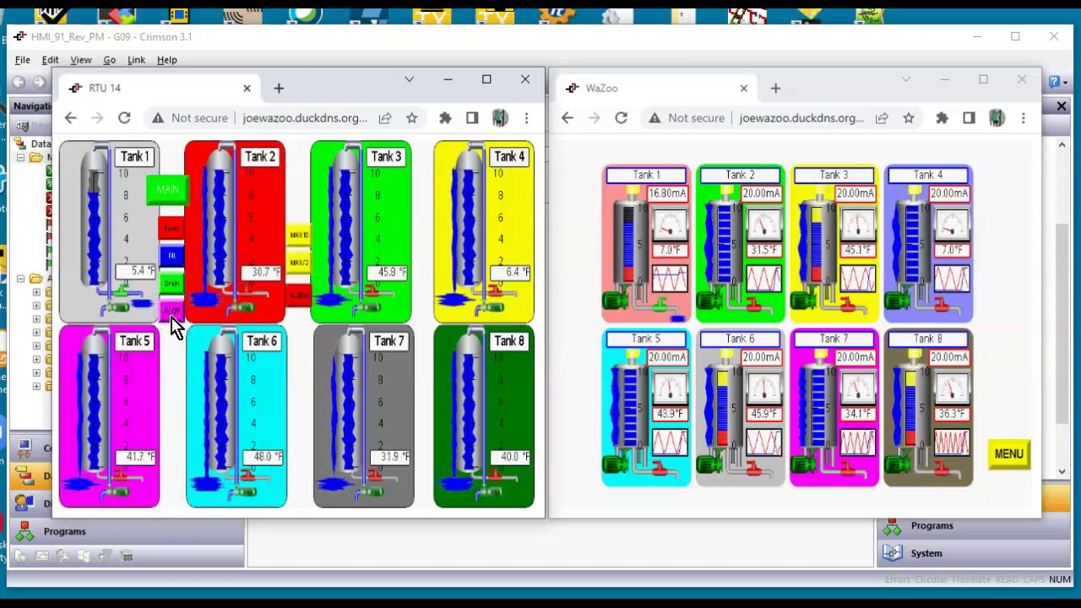
pyautogui.click(165, 313)
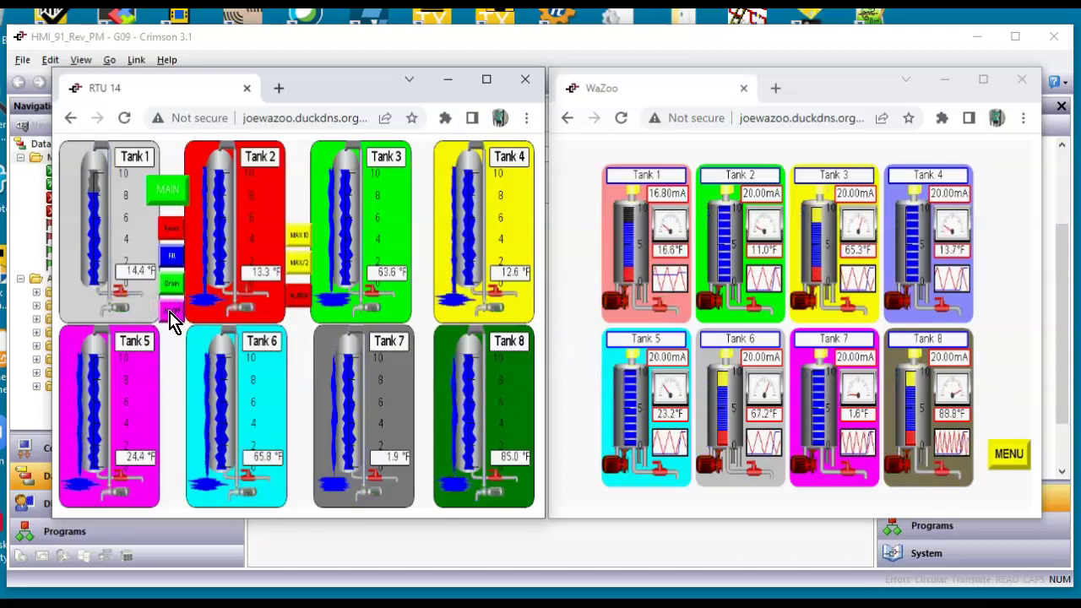
pyautogui.click(542, 287)
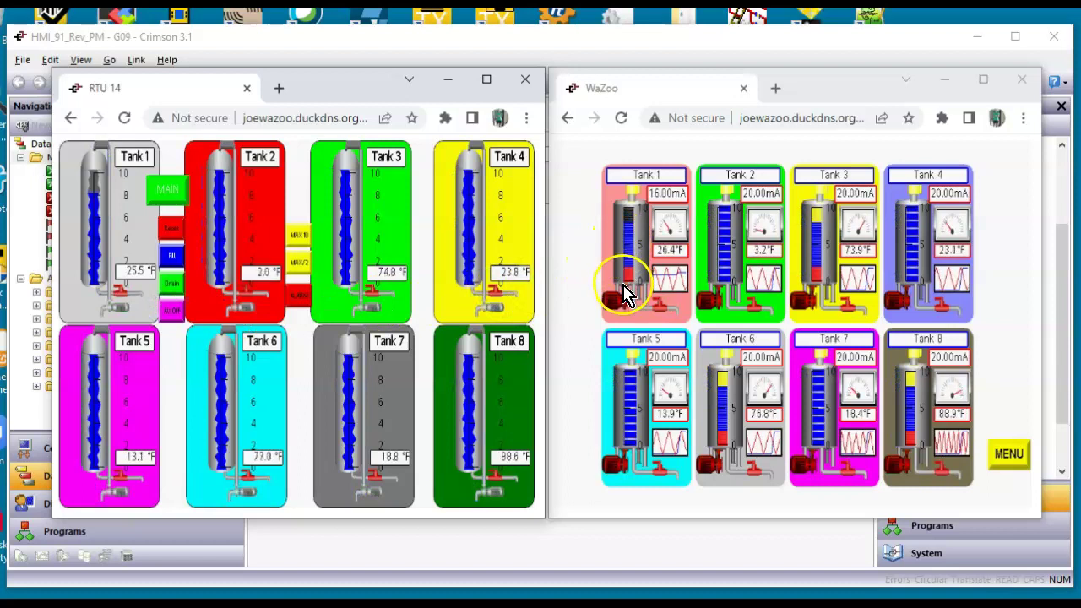
pyautogui.click(625, 267)
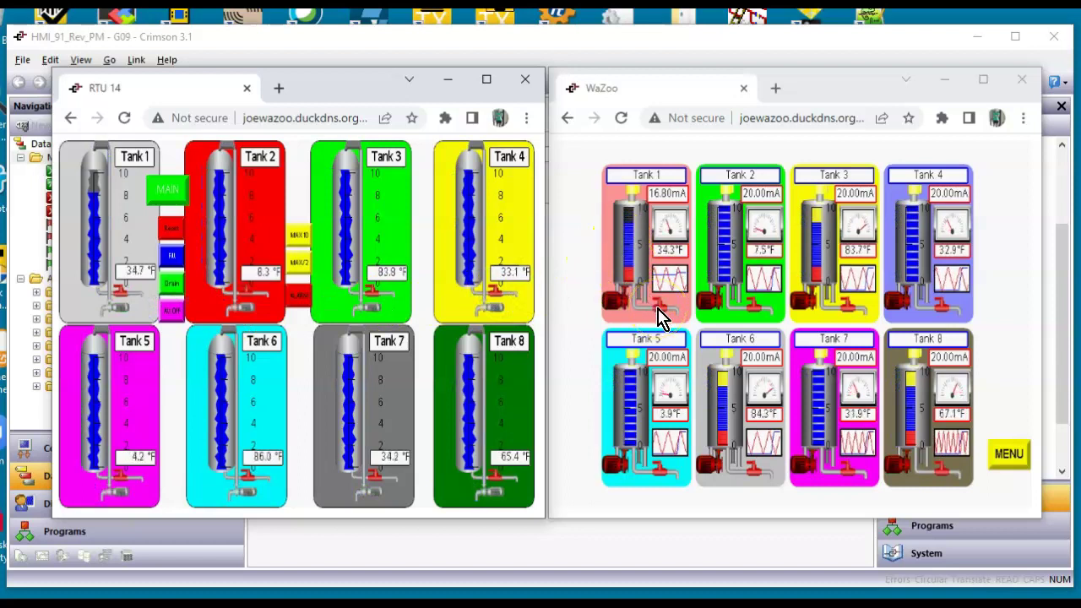
# Step: Return to Crimson and compare the data tags in the Tank_1 and Tank_2 folders under All_Tanks
pyautogui.click(751, 304)
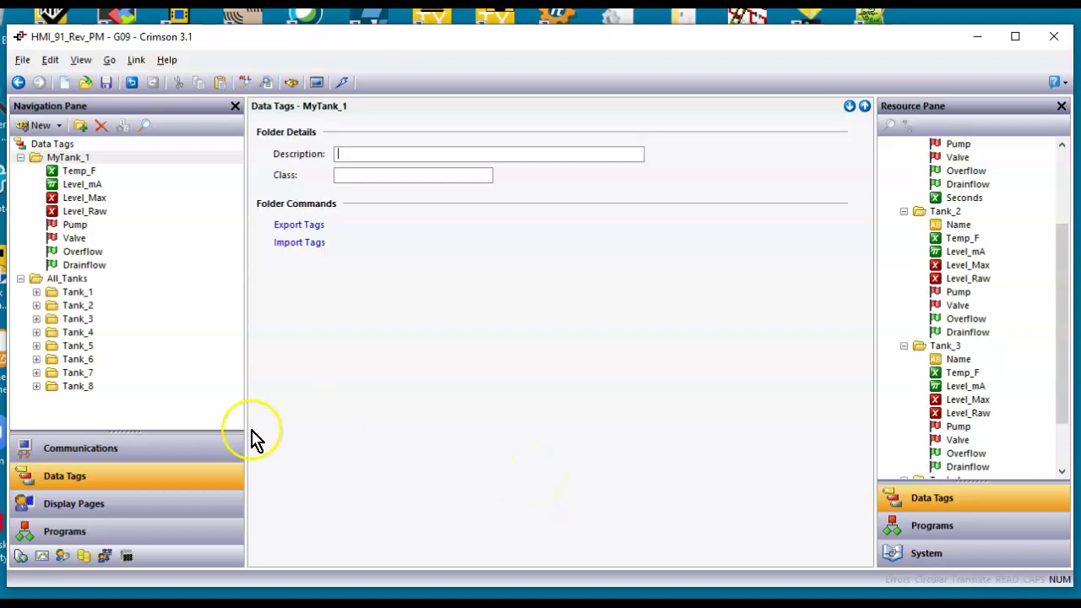
pyautogui.click(36, 292)
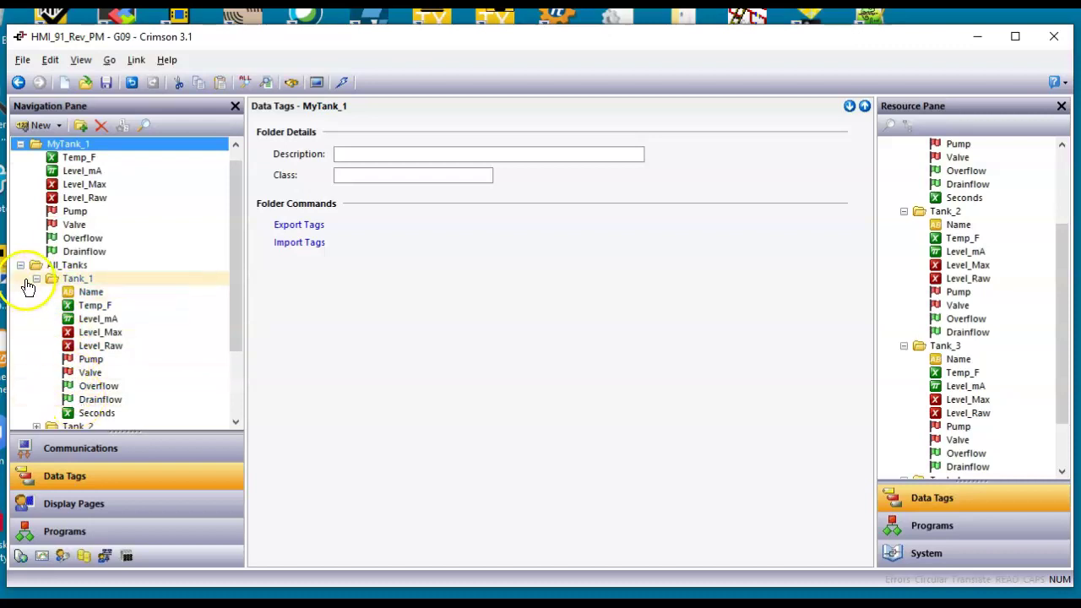
pyautogui.click(36, 279)
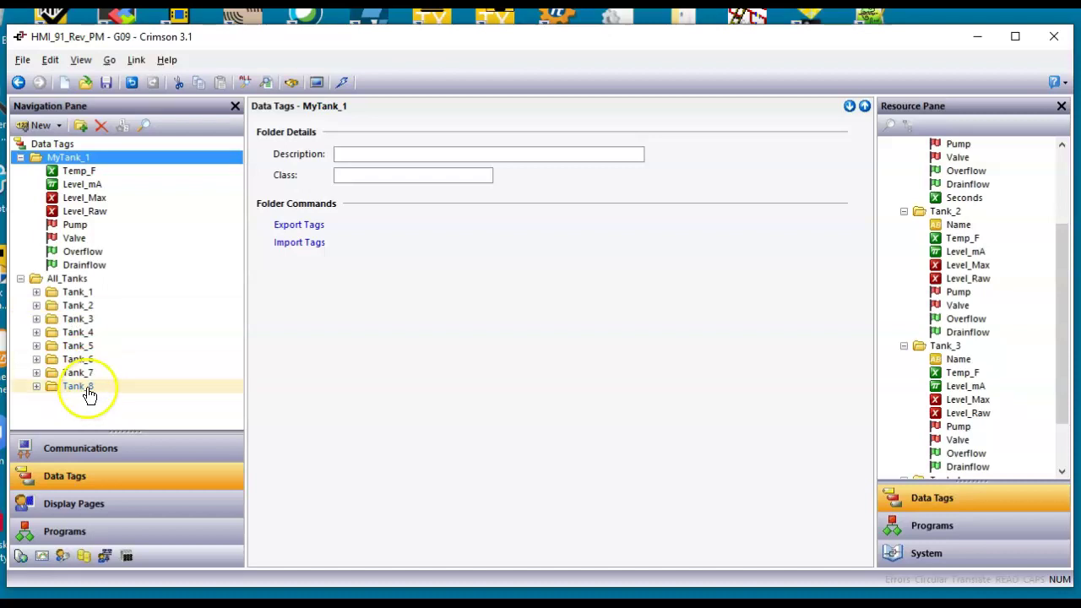
pyautogui.click(36, 291)
pyautogui.scroll(-2, 33, 304)
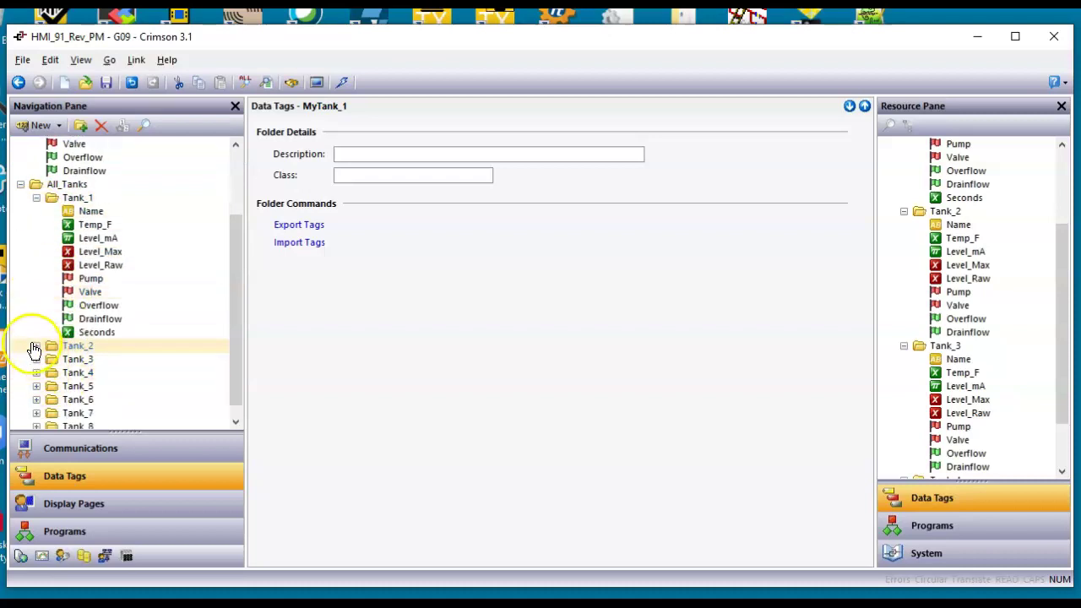
pyautogui.click(36, 346)
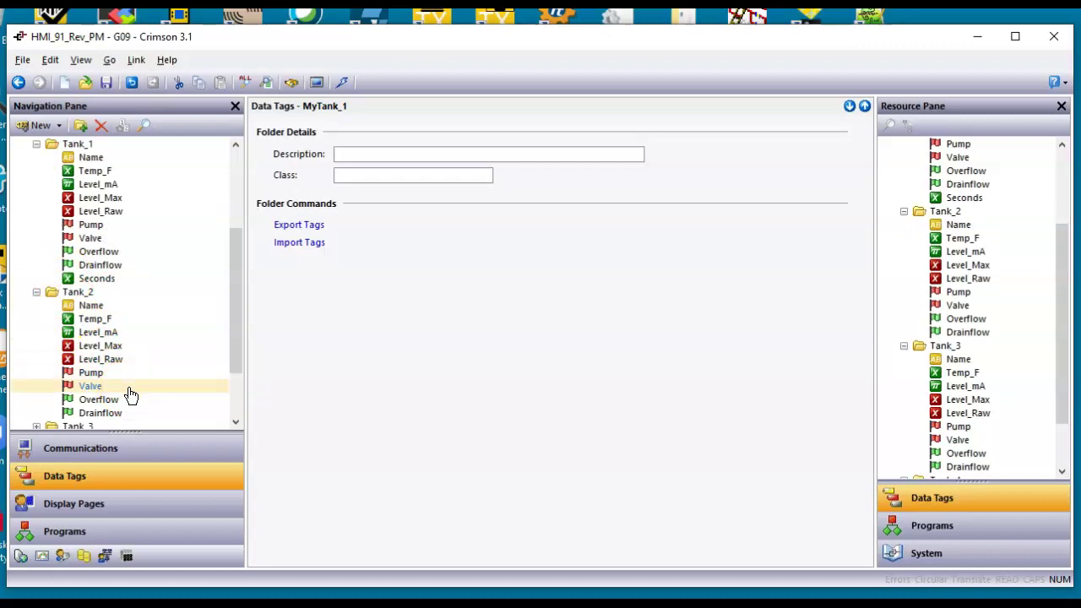
pyautogui.moveTo(488, 355)
pyautogui.mouseDown()
pyautogui.moveTo(152, 292)
pyautogui.moveTo(108, 296)
pyautogui.mouseUp()
pyautogui.moveTo(448, 258); pyautogui.dragTo(101, 149)
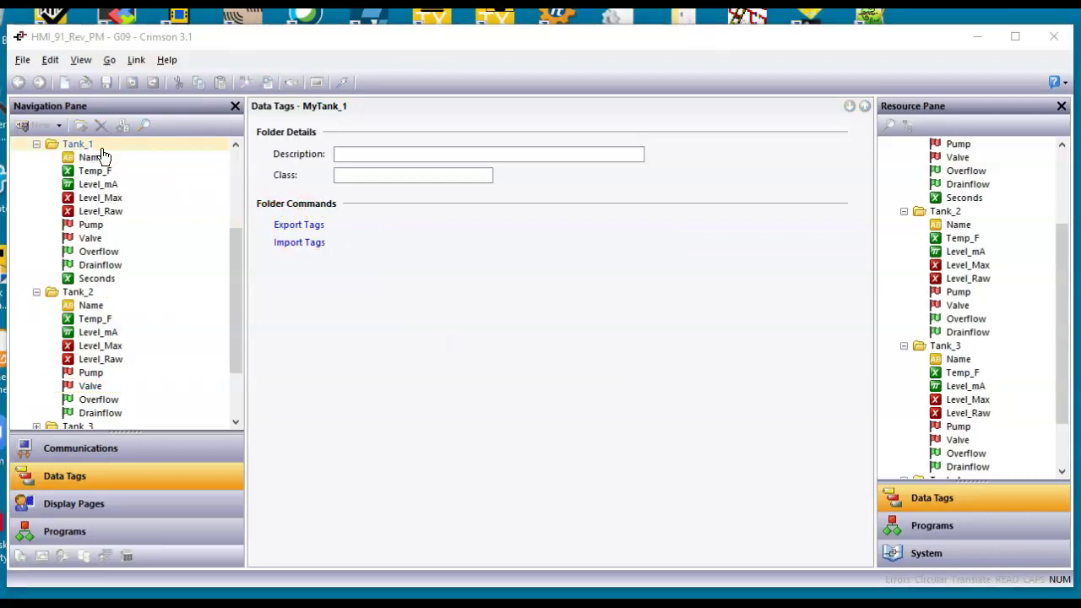
# Step: Create a new program and insert the Temp_F tags of Tank_1, Tank_2 and Tank_3 on separate lines of its code
pyautogui.click(145, 539)
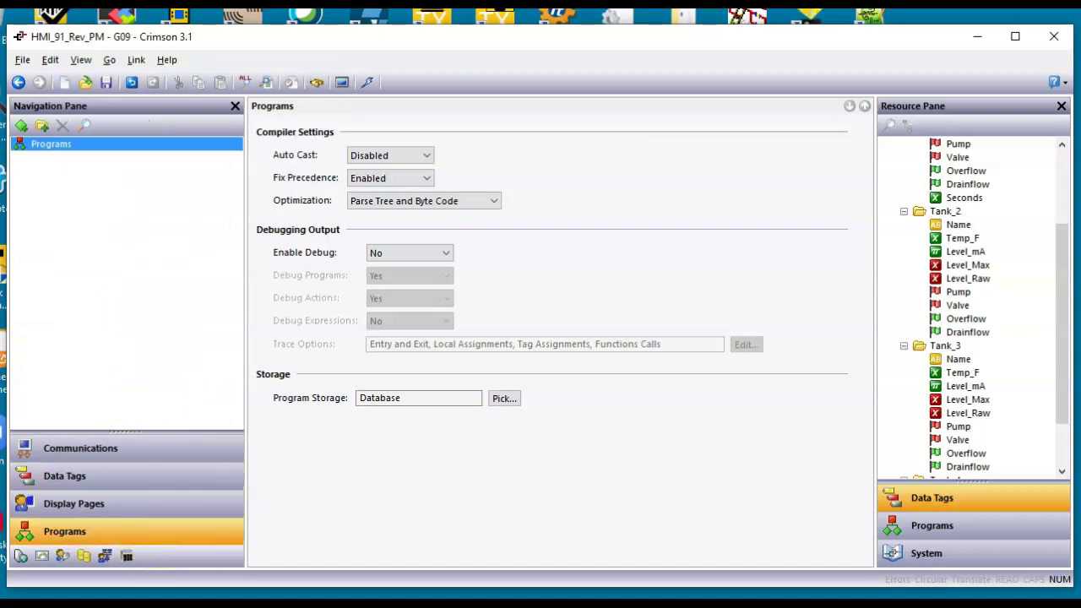
pyautogui.click(21, 127)
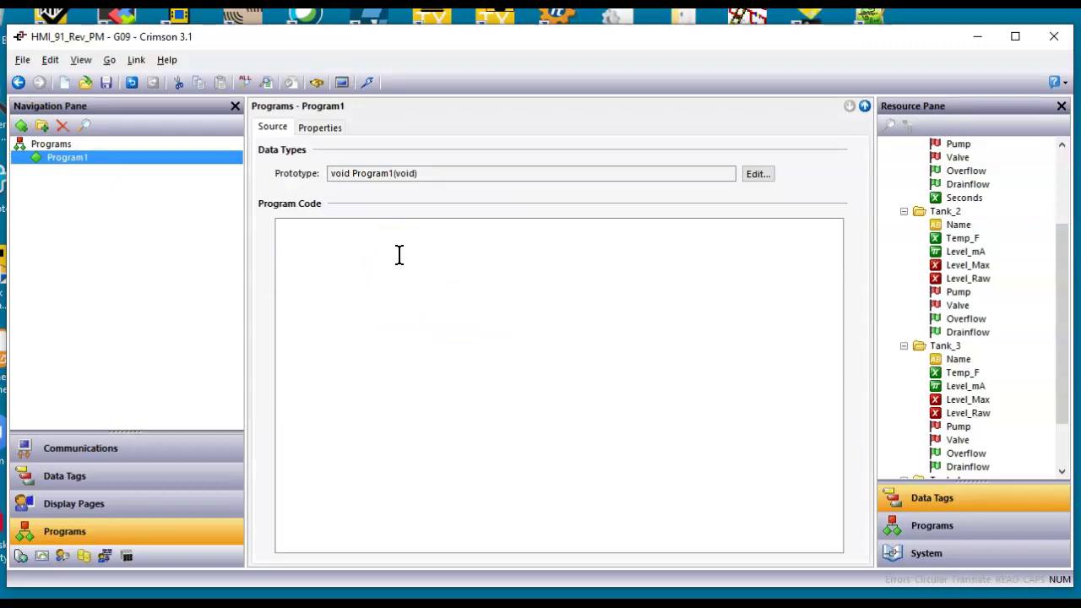
pyautogui.scroll(3, 963, 306)
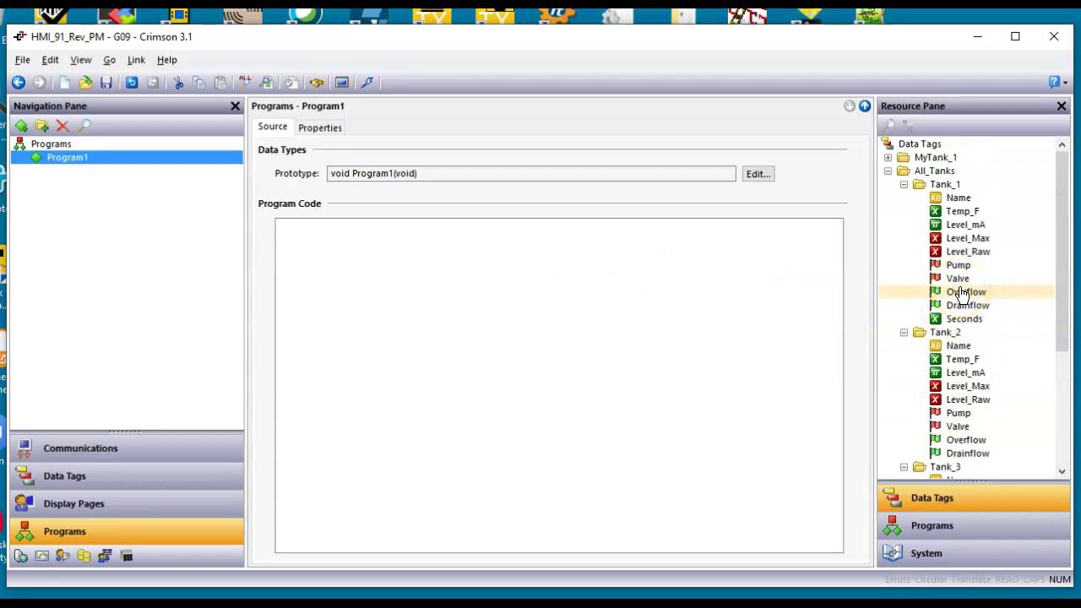
pyautogui.click(975, 217)
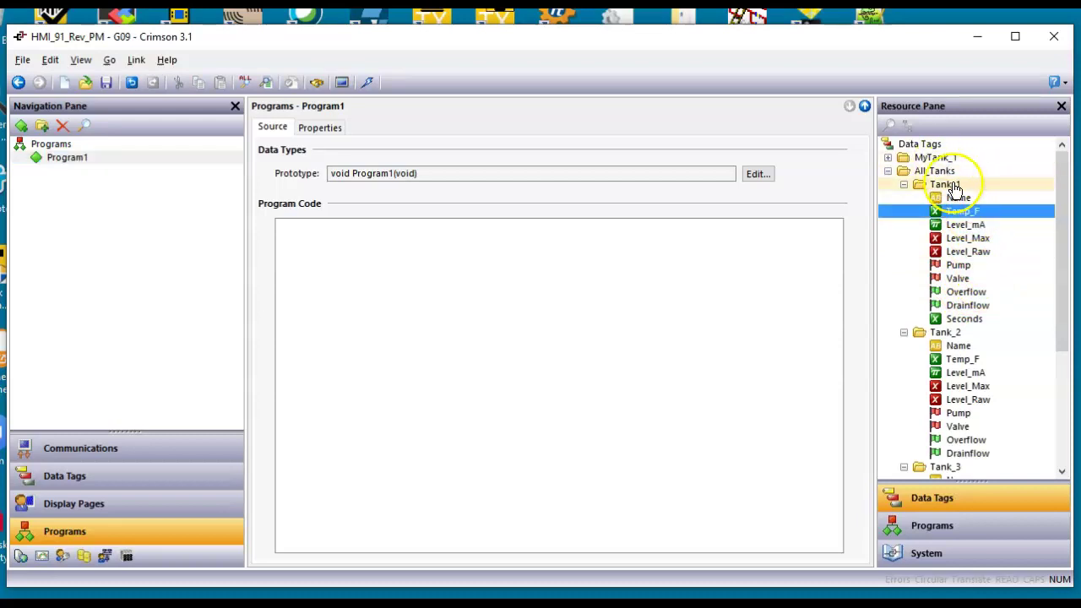
pyautogui.moveTo(972, 215); pyautogui.dragTo(684, 262)
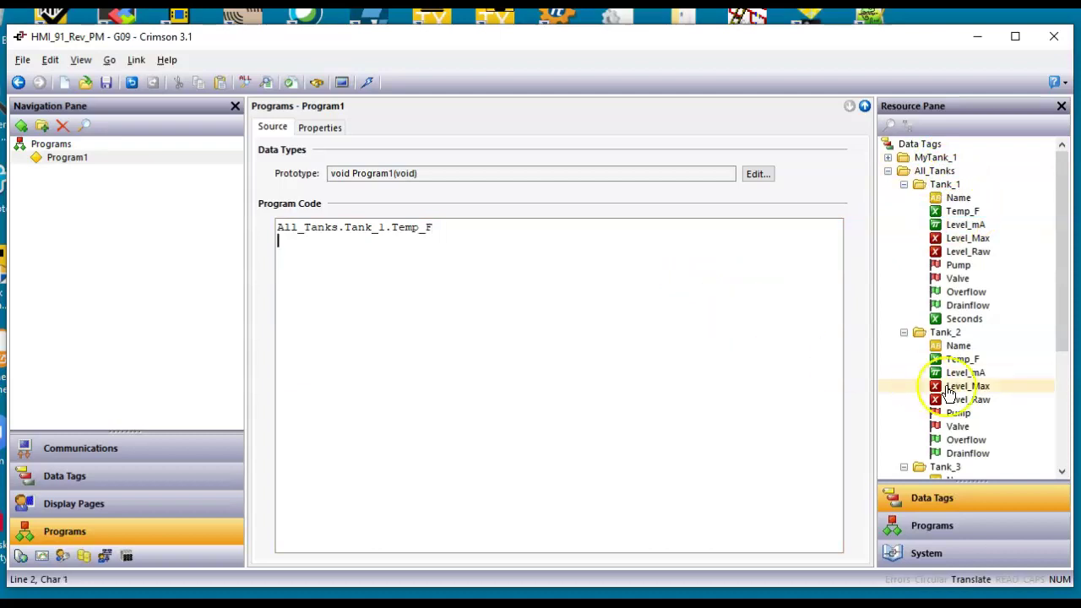
pyautogui.moveTo(960, 363); pyautogui.dragTo(589, 319)
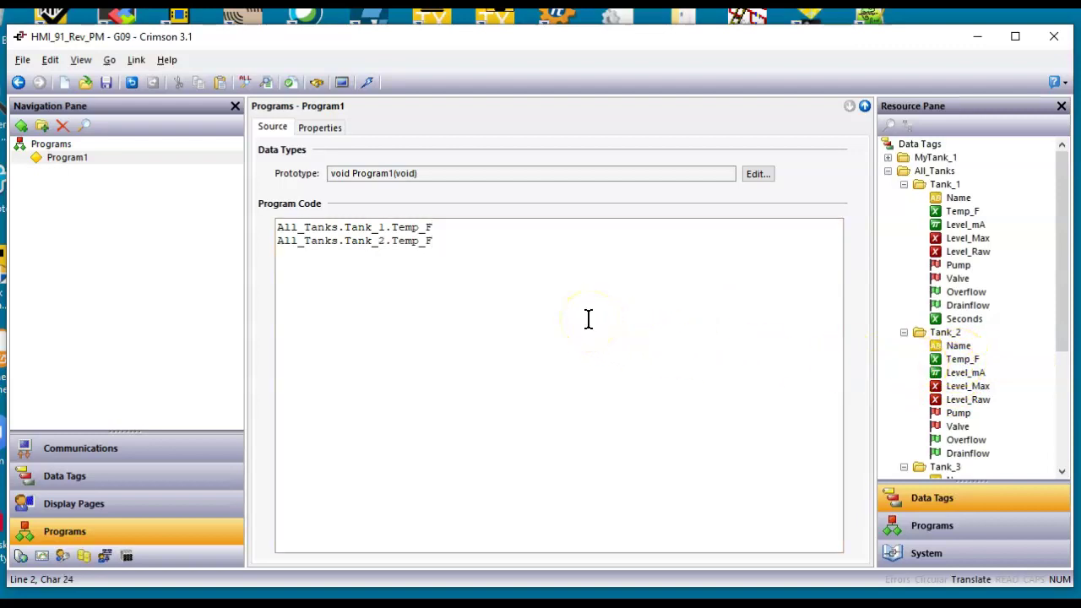
pyautogui.scroll(-2, 983, 380)
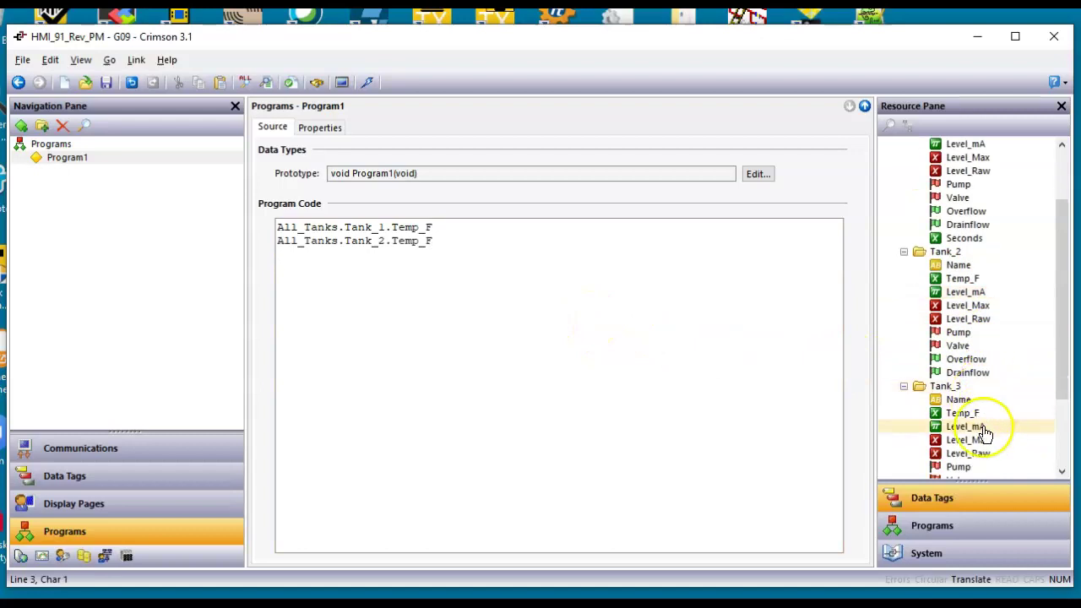
pyautogui.moveTo(975, 425); pyautogui.dragTo(434, 308)
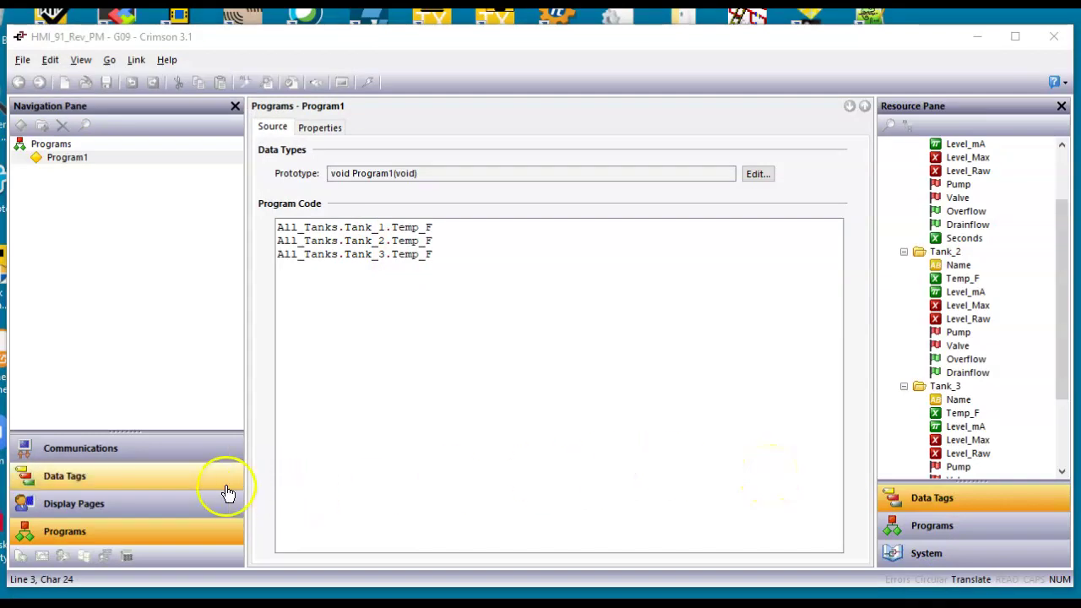
# Step: Go back to the data tags and collapse the Tank_1 and Tank_2 folders under All_Tanks
pyautogui.click(146, 481)
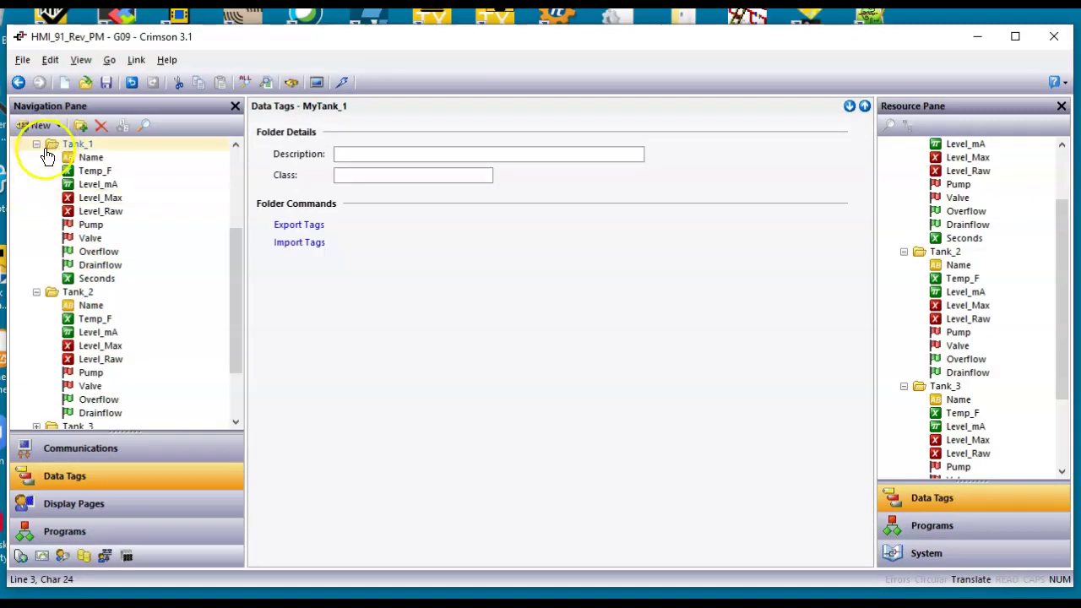
pyautogui.click(36, 145)
pyautogui.click(37, 213)
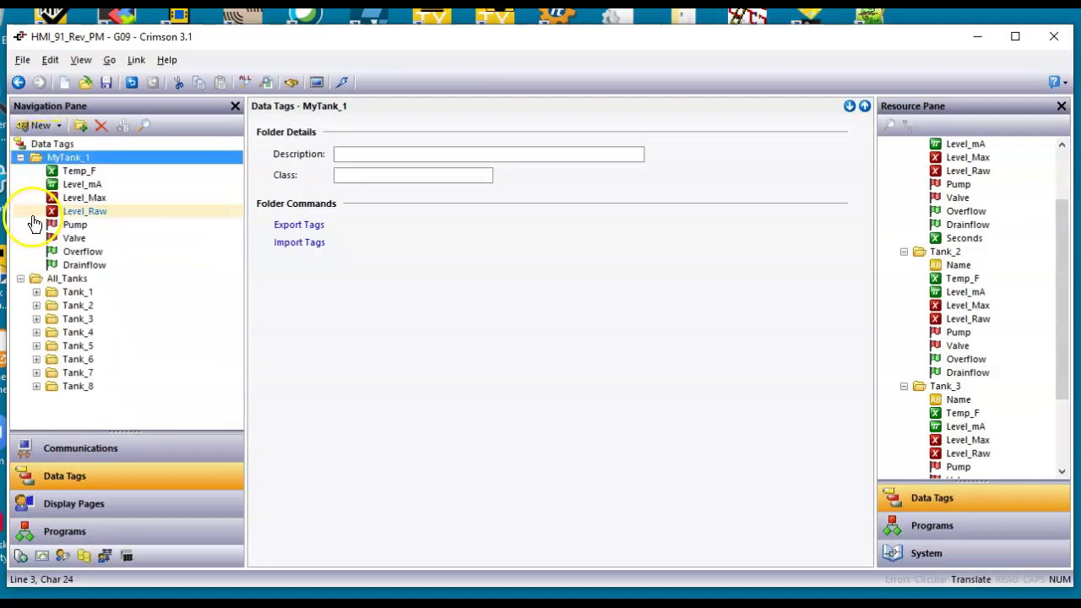
# Step: Create a new internal numeric tag named Pointer directly in the All_Tanks folder
pyautogui.click(67, 279)
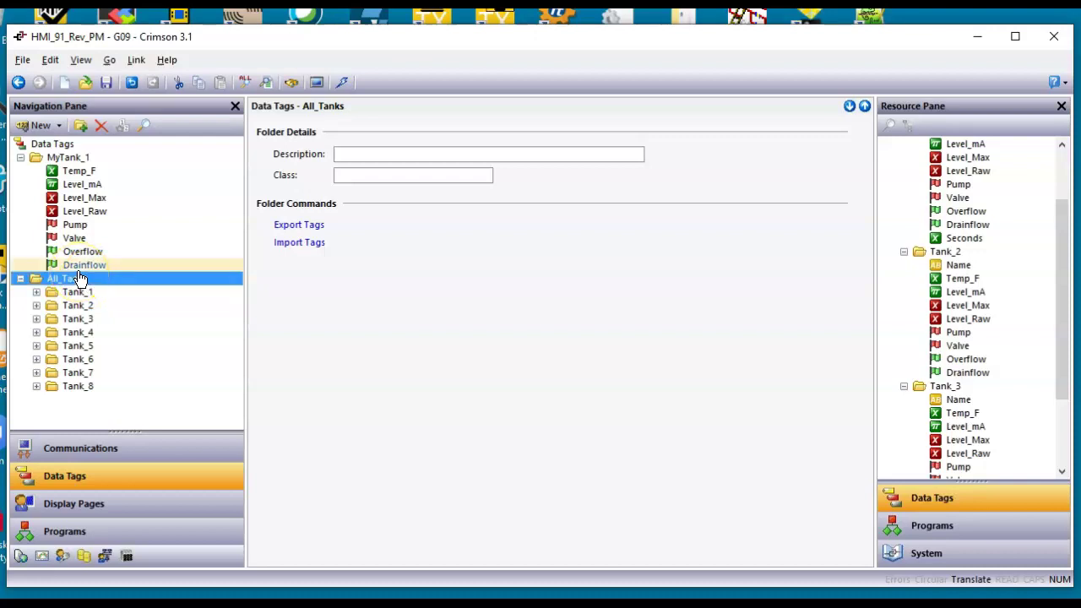
pyautogui.click(36, 128)
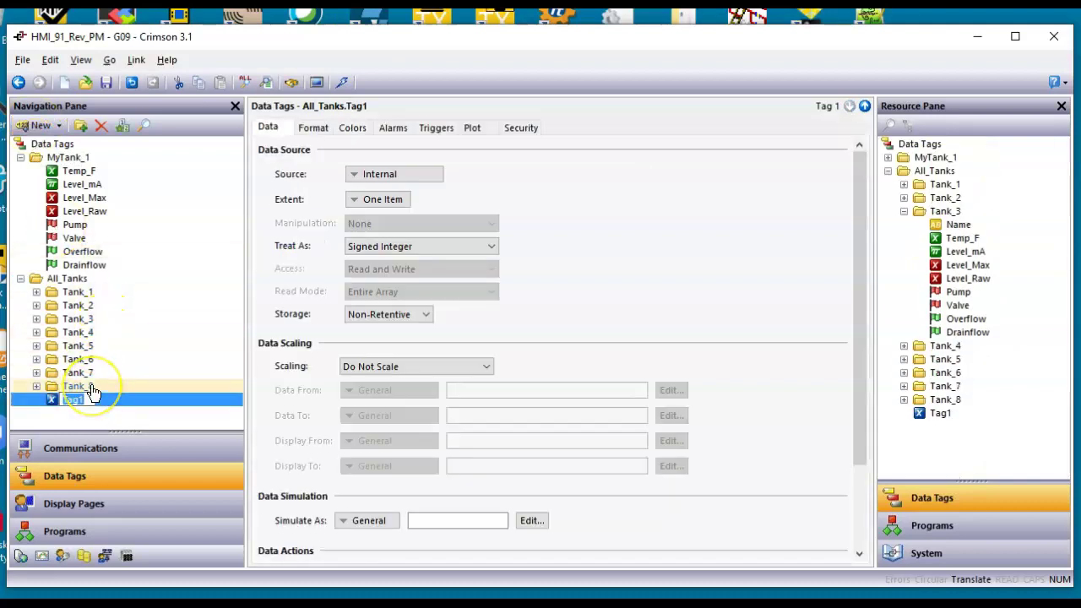
pyautogui.write('P')
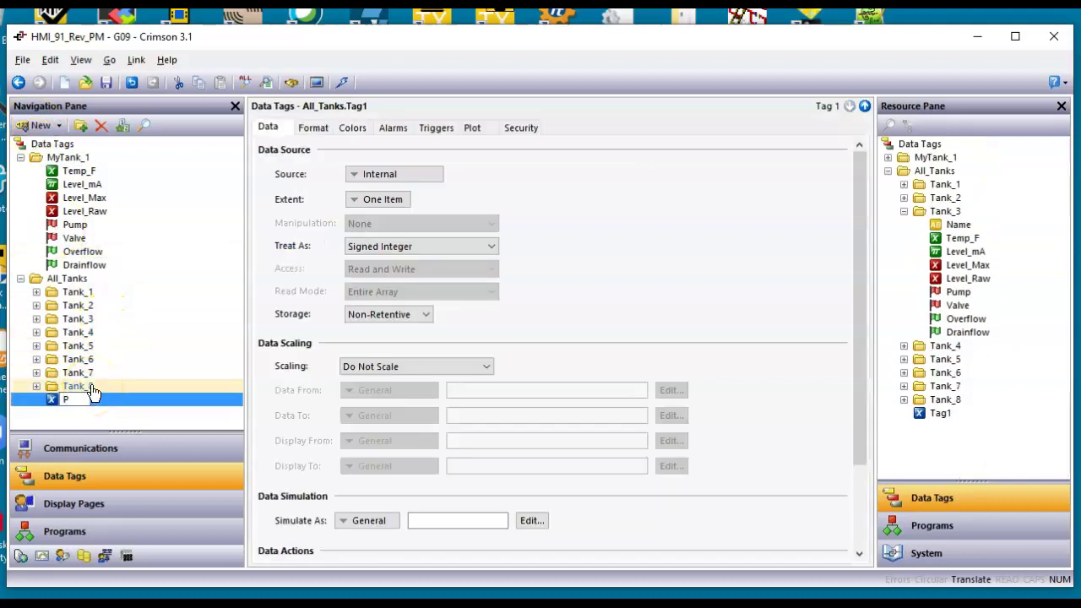
pyautogui.write('ointer')
pyautogui.press('Return')
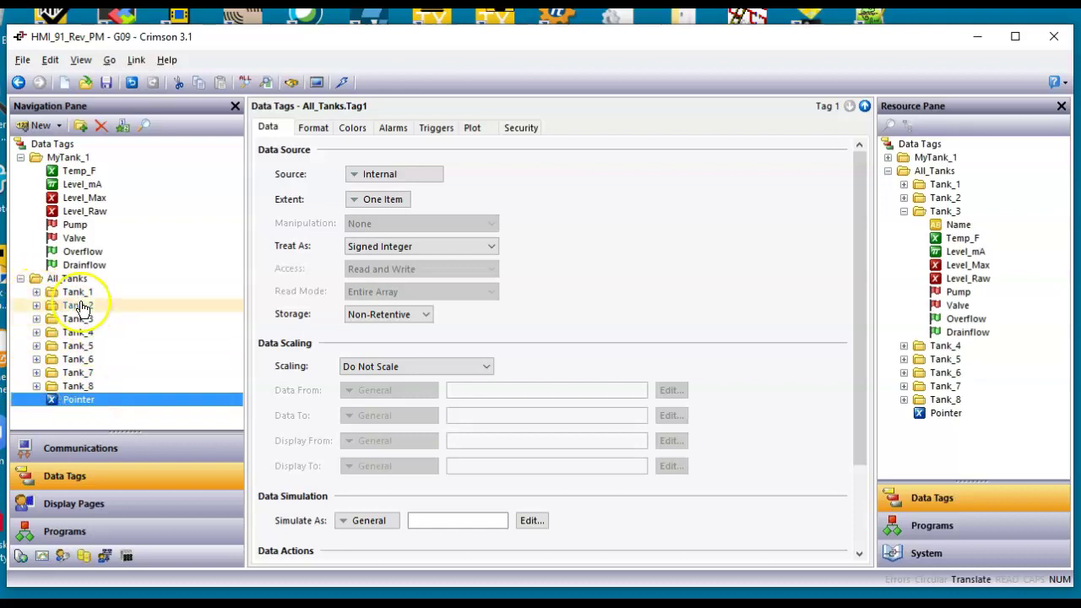
# Step: Duplicate the Tank_8 folder with its tags inside All_Tanks
pyautogui.click(90, 388)
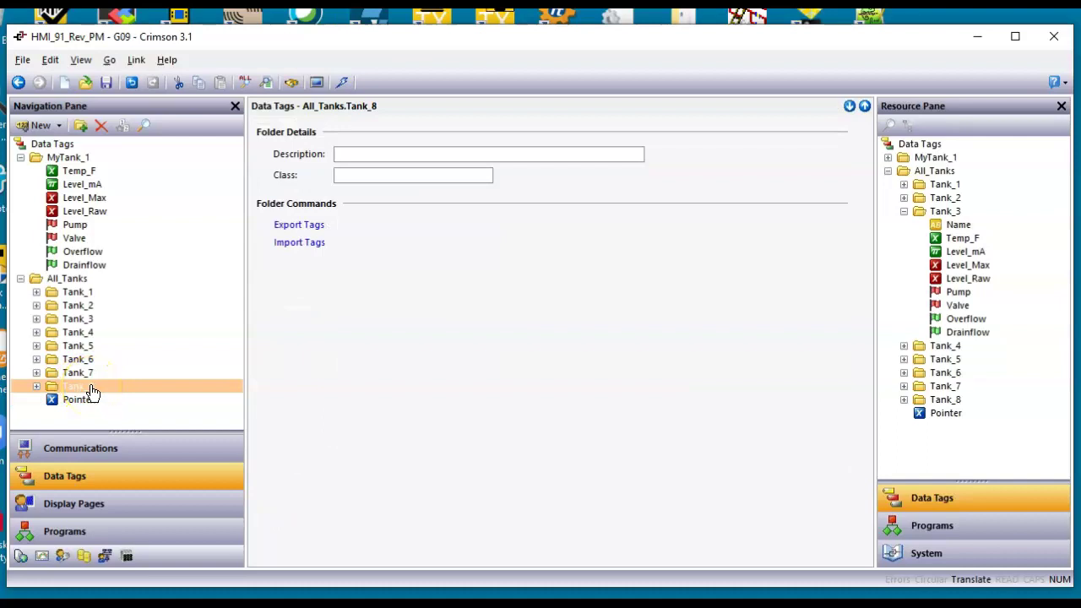
pyautogui.rightClick(93, 393)
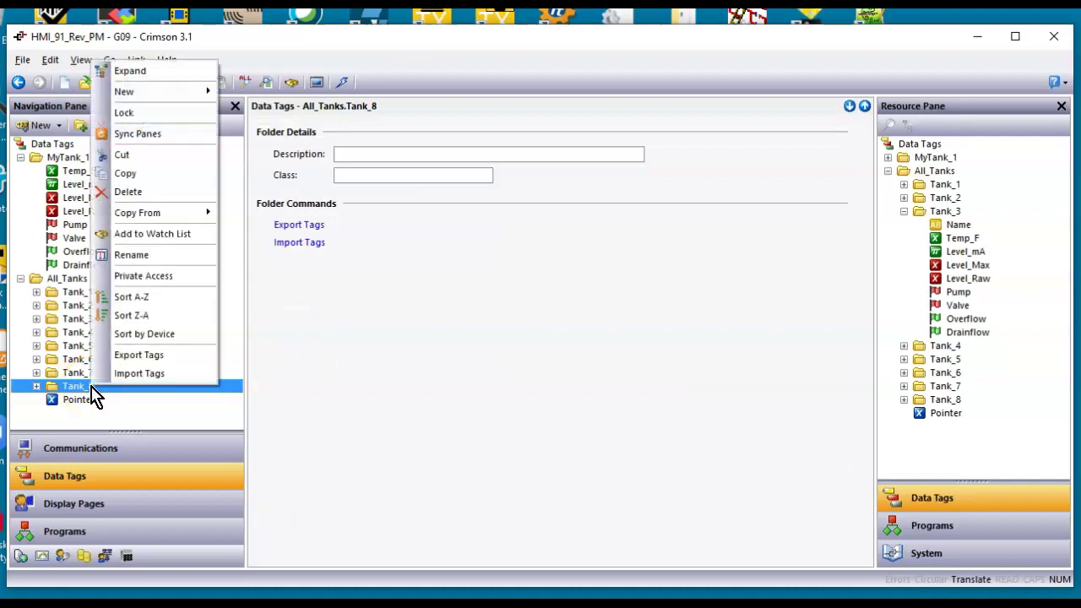
pyautogui.click(118, 188)
pyautogui.click(118, 187)
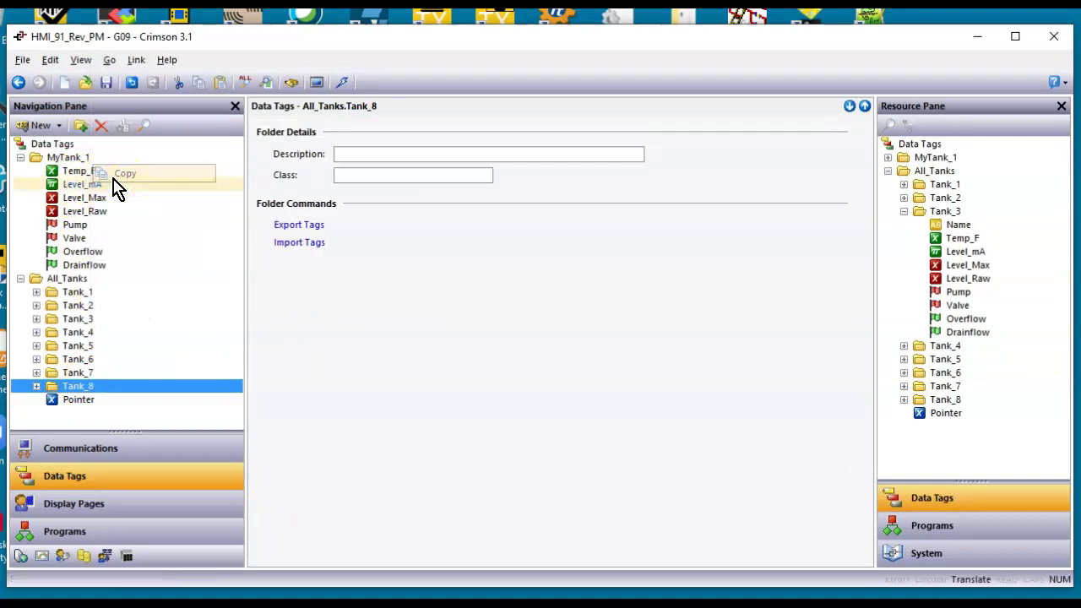
pyautogui.rightClick(91, 387)
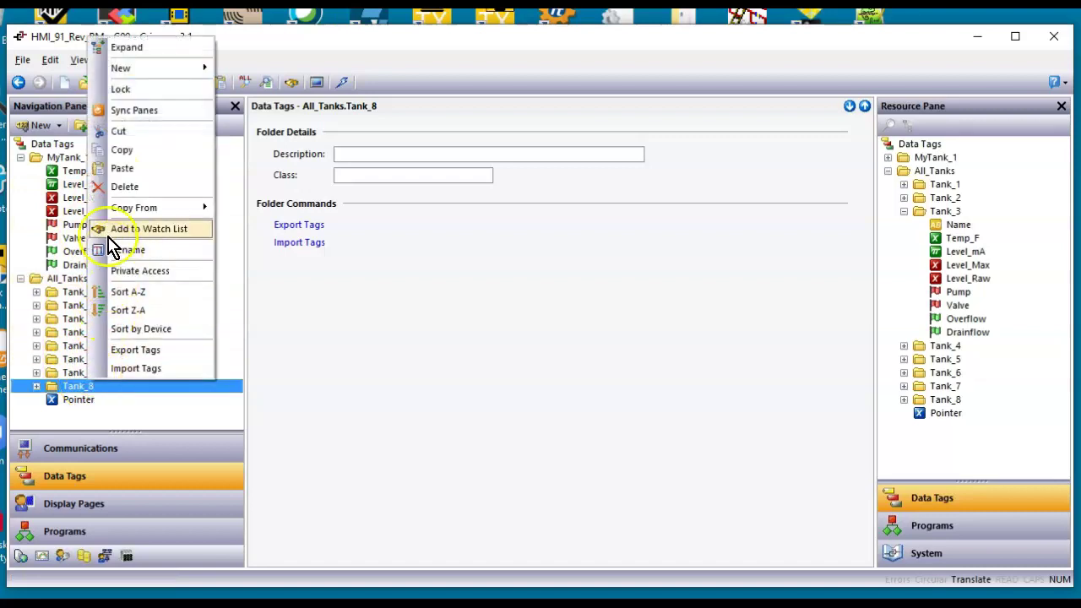
pyautogui.click(123, 169)
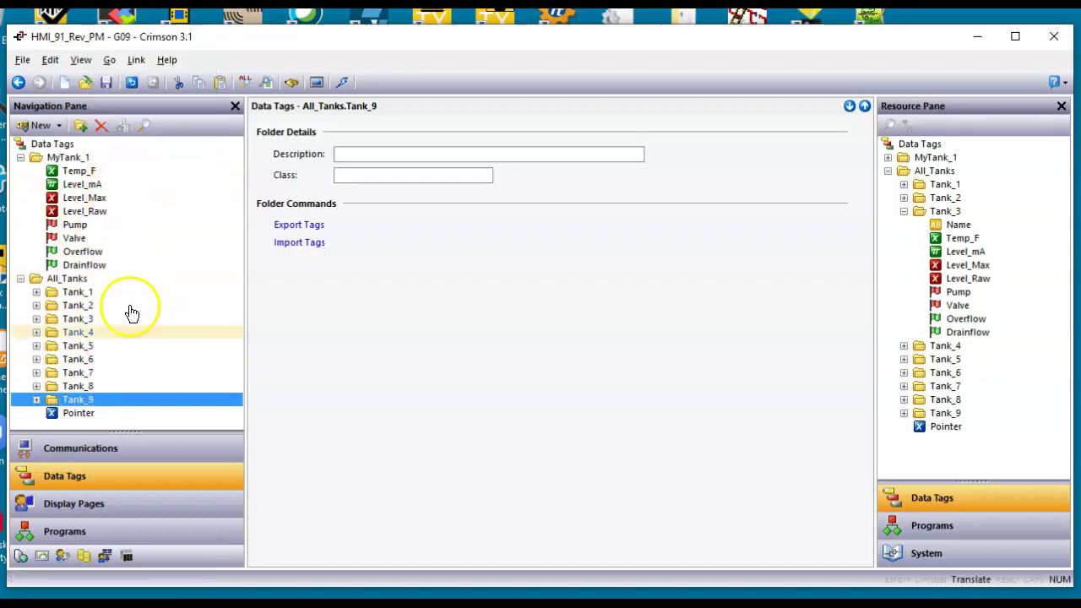
# Step: Rename the duplicated tank folder as Dyn_Tags
pyautogui.click(107, 403)
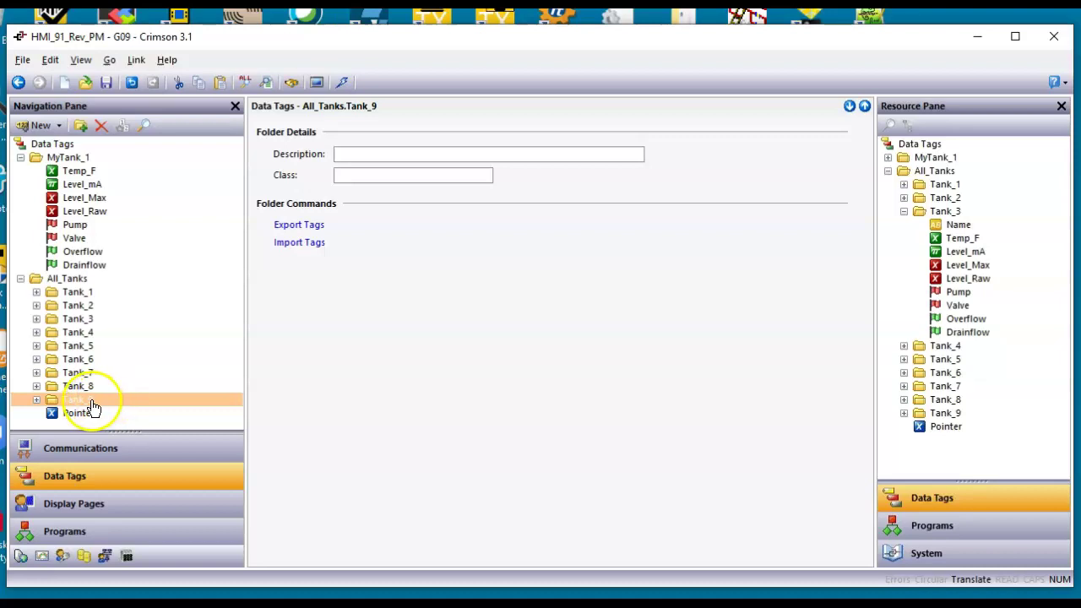
pyautogui.click(100, 399)
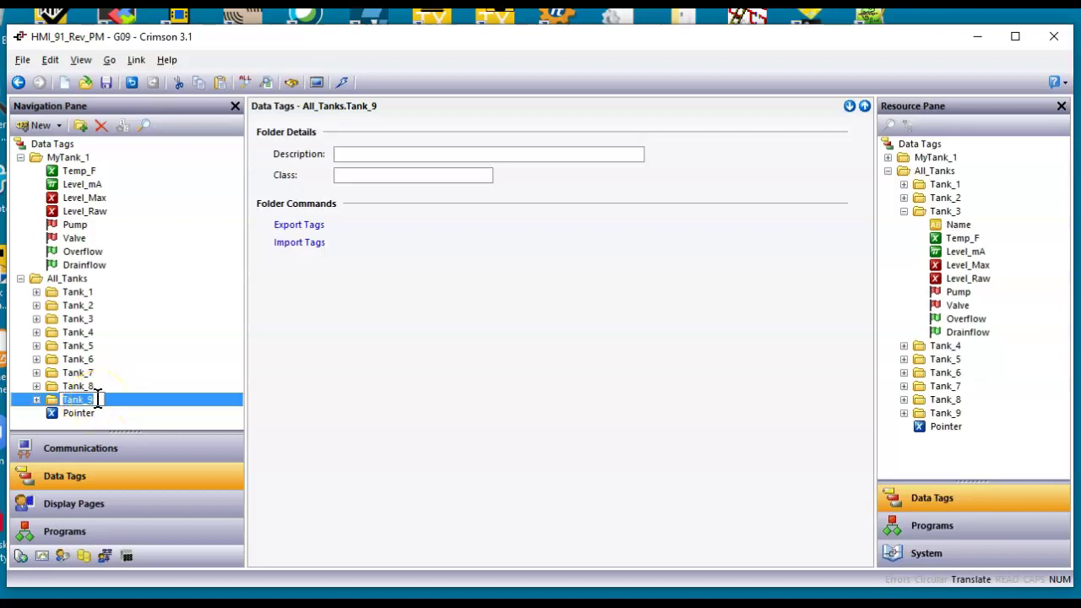
pyautogui.write('Dyn')
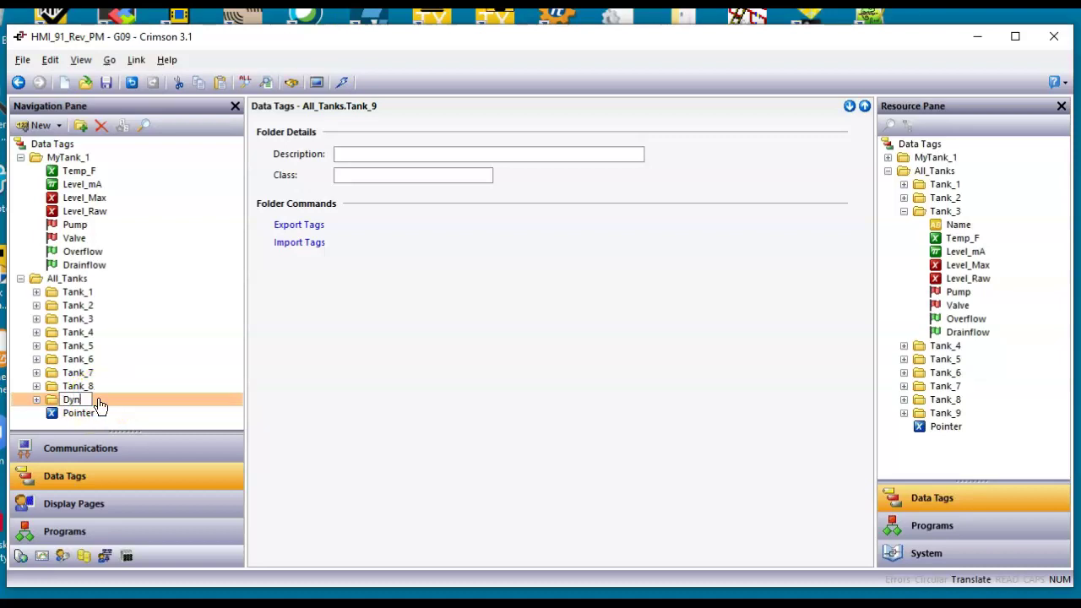
pyautogui.write('_Tag')
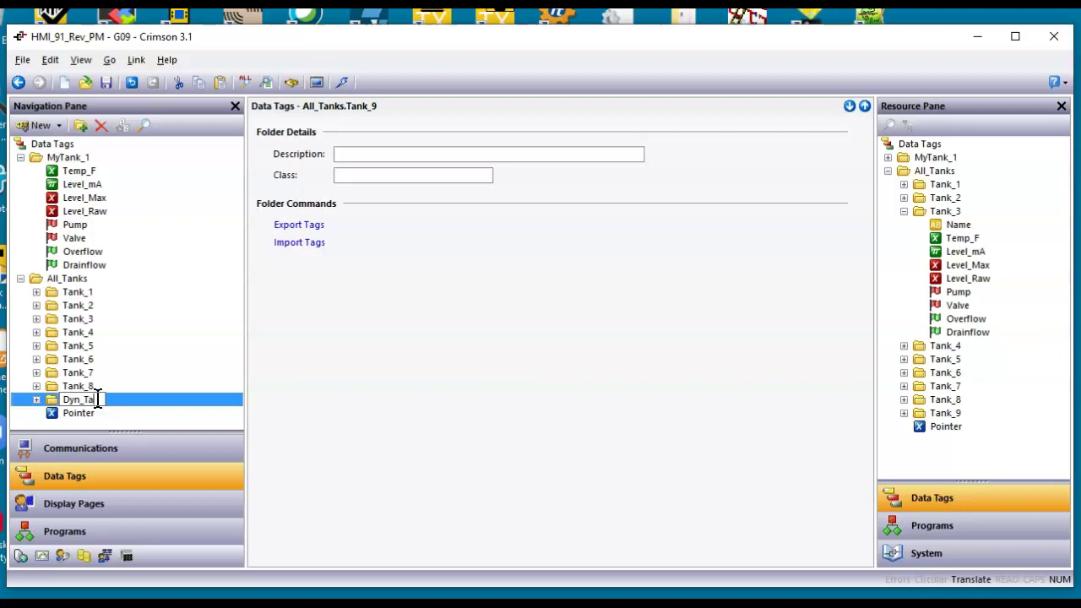
pyautogui.write('s')
pyautogui.press('Return')
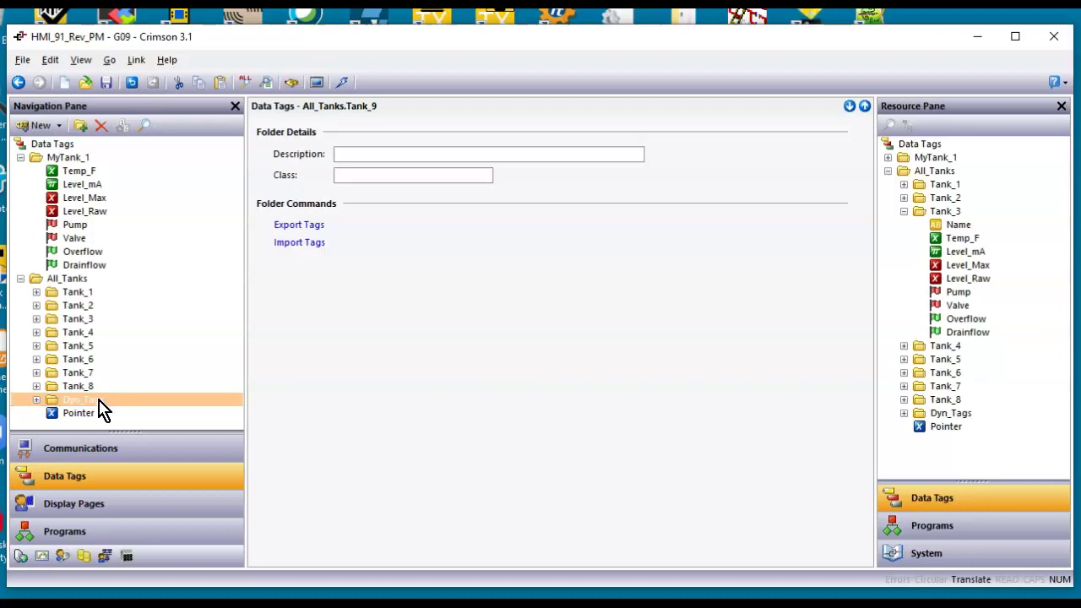
# Step: Expand the Dyn_Tags folder and examine the data sources of its Name, Temp_F and Level_Max tags
pyautogui.click(135, 540)
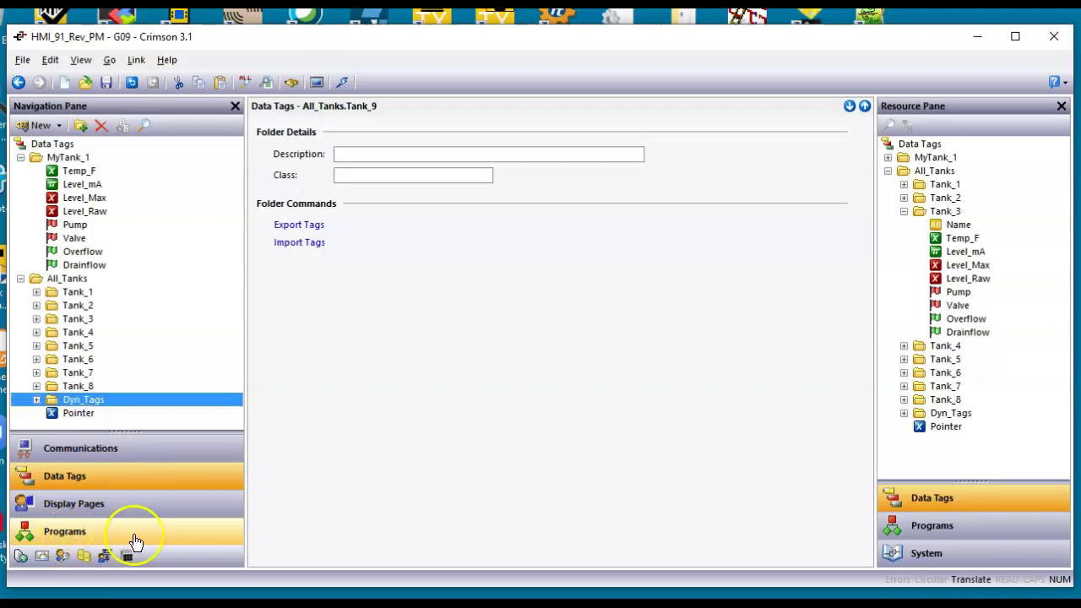
pyautogui.click(36, 399)
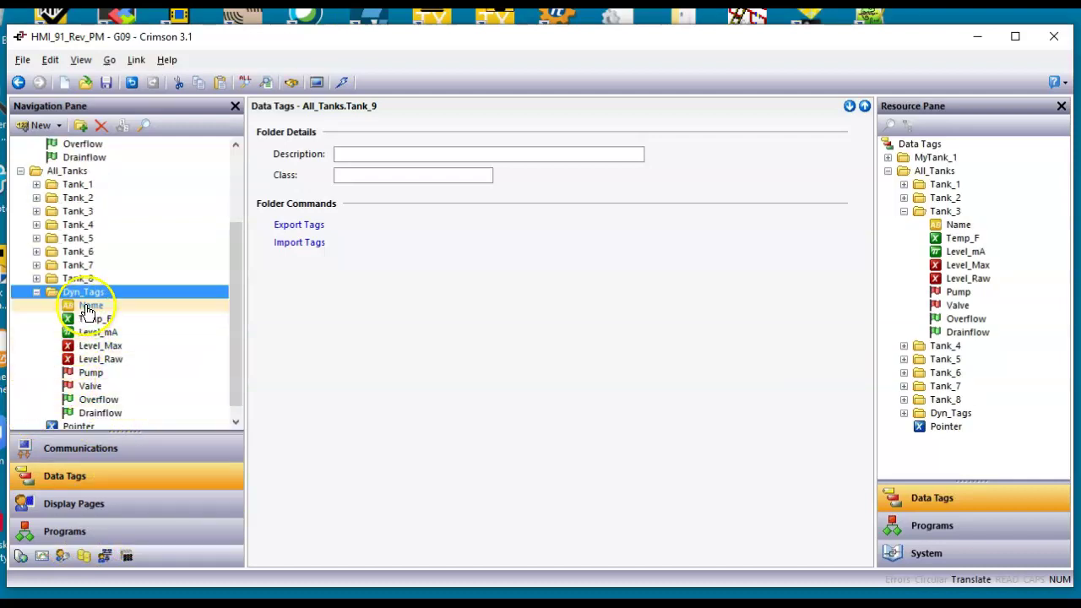
pyautogui.click(91, 305)
pyautogui.press('Down')
pyautogui.press('Down')
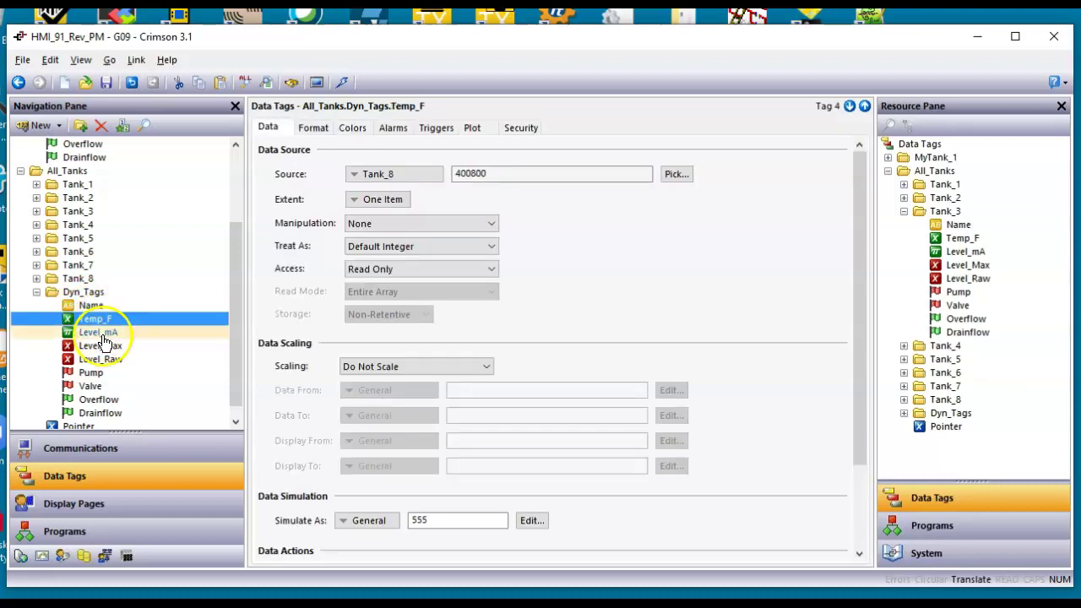
pyautogui.click(101, 346)
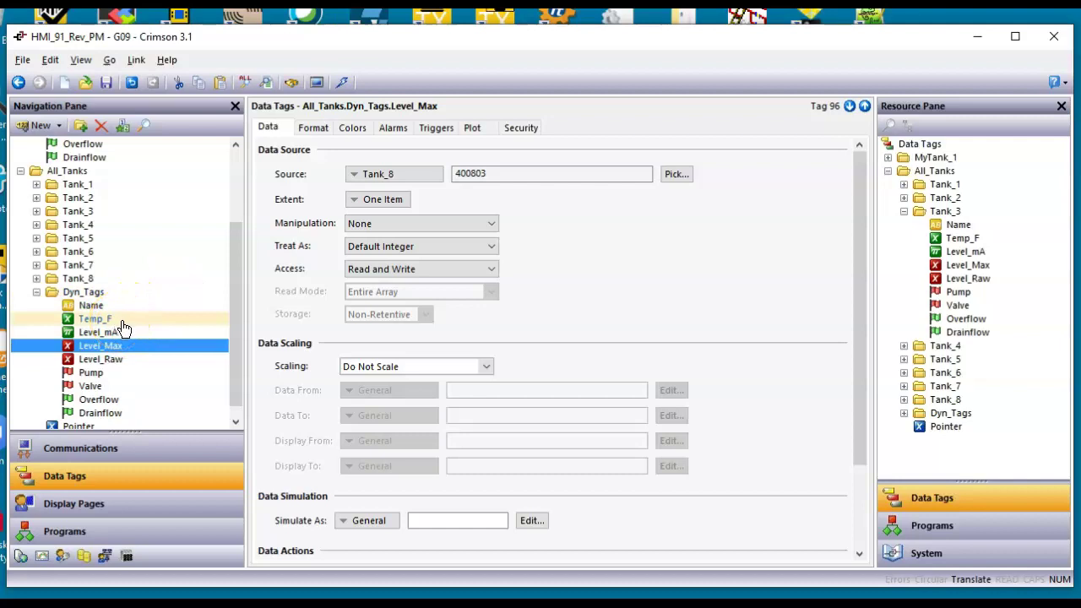
pyautogui.click(95, 306)
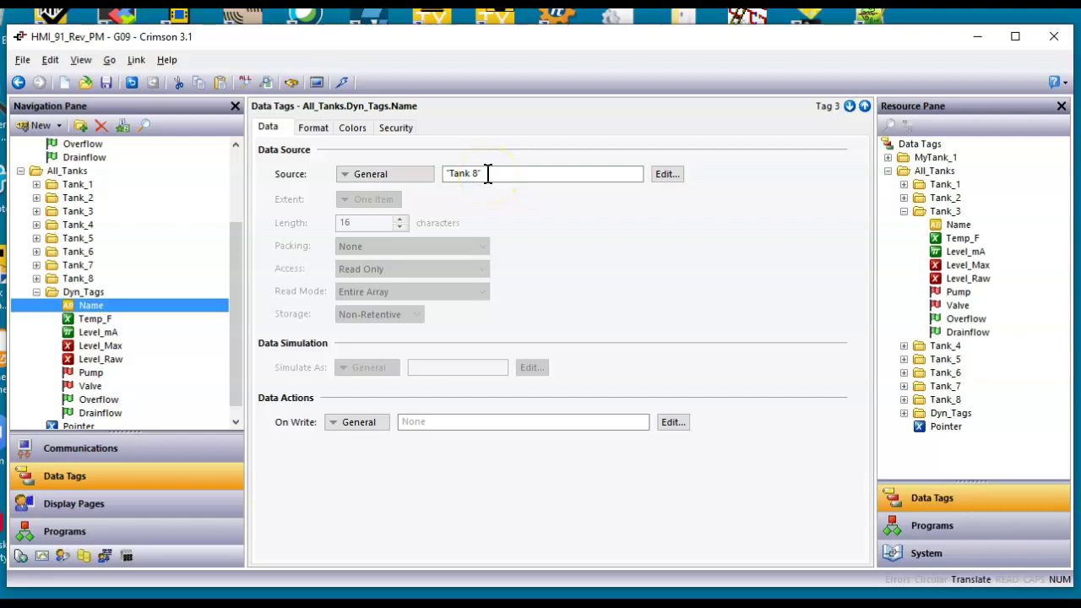
pyautogui.click(109, 319)
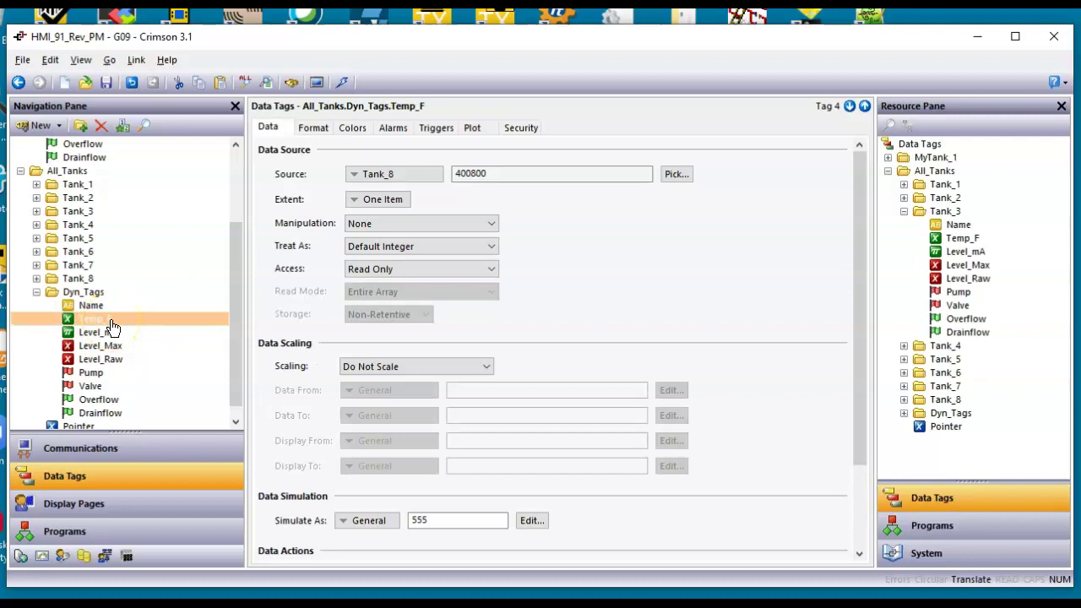
# Step: Switch the source of Temp_F in Dyn_Tags to a complex expression and comment out its existing return line
pyautogui.click(926, 554)
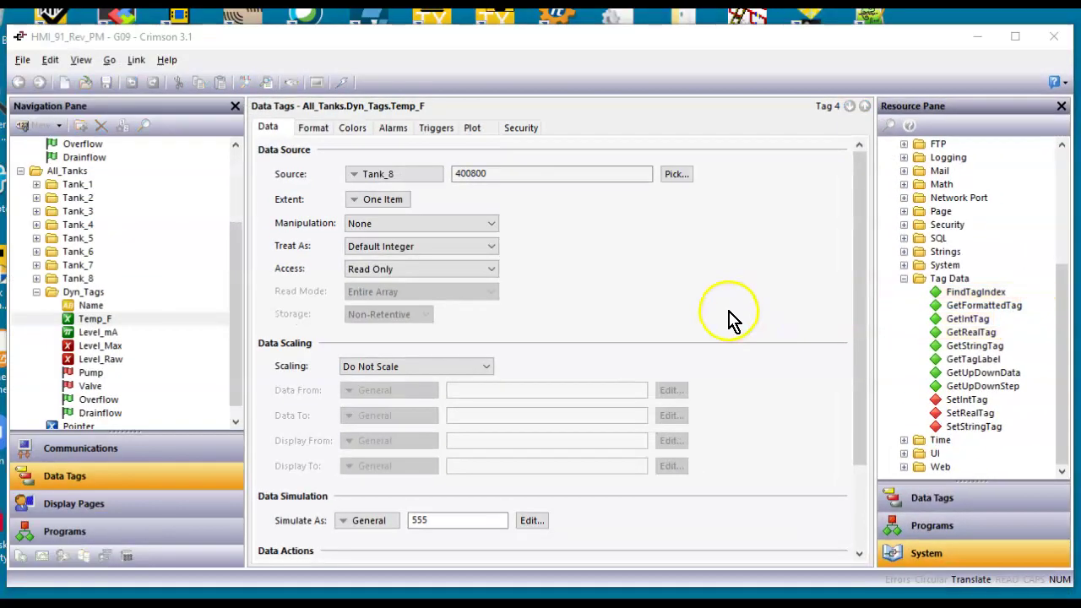
pyautogui.click(150, 319)
pyautogui.click(400, 180)
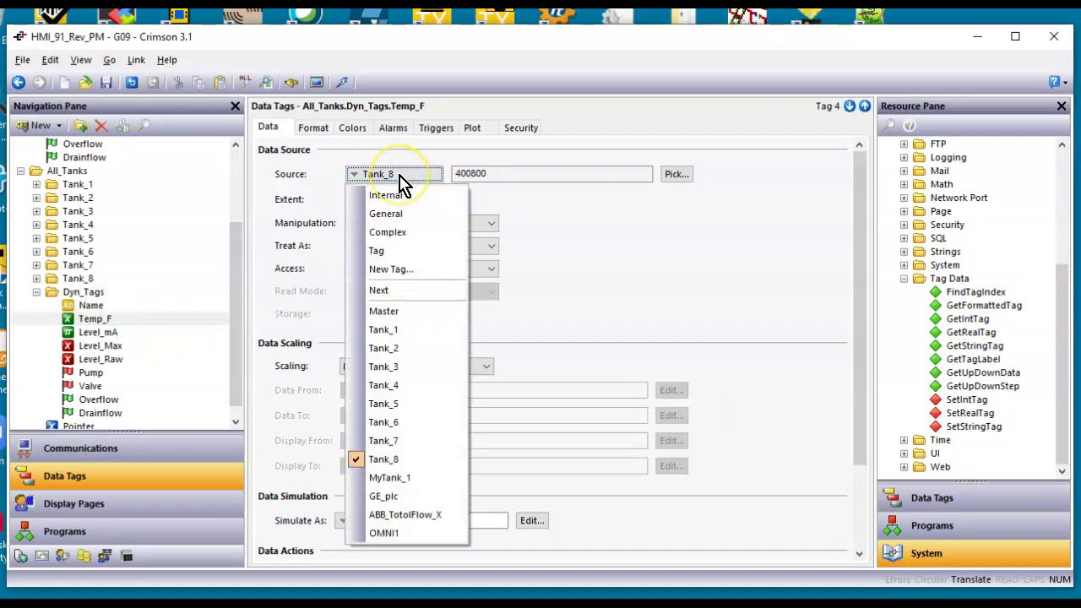
pyautogui.click(413, 234)
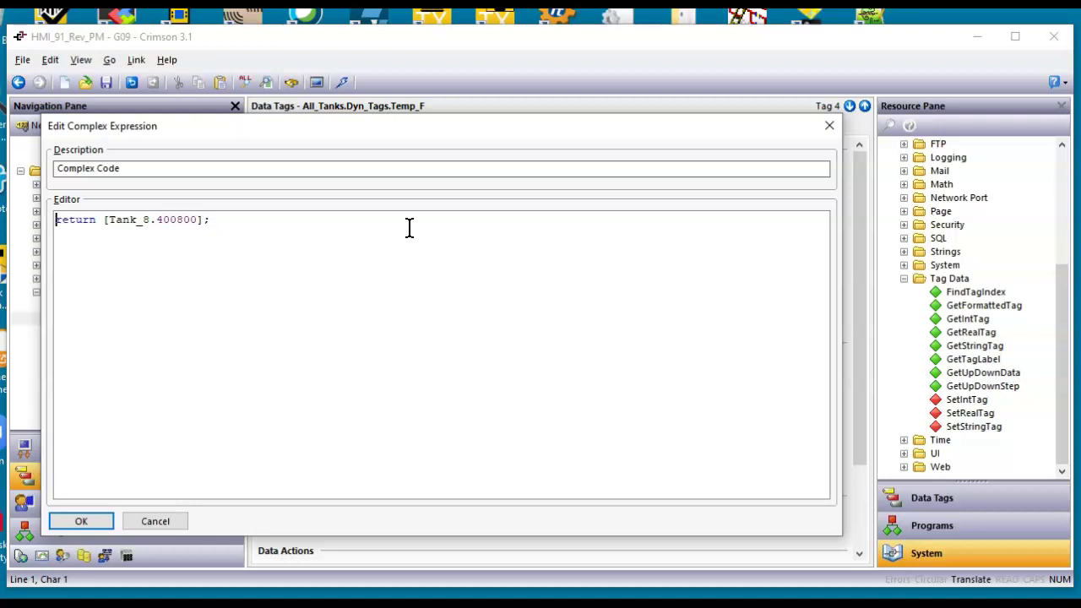
pyautogui.write('//')
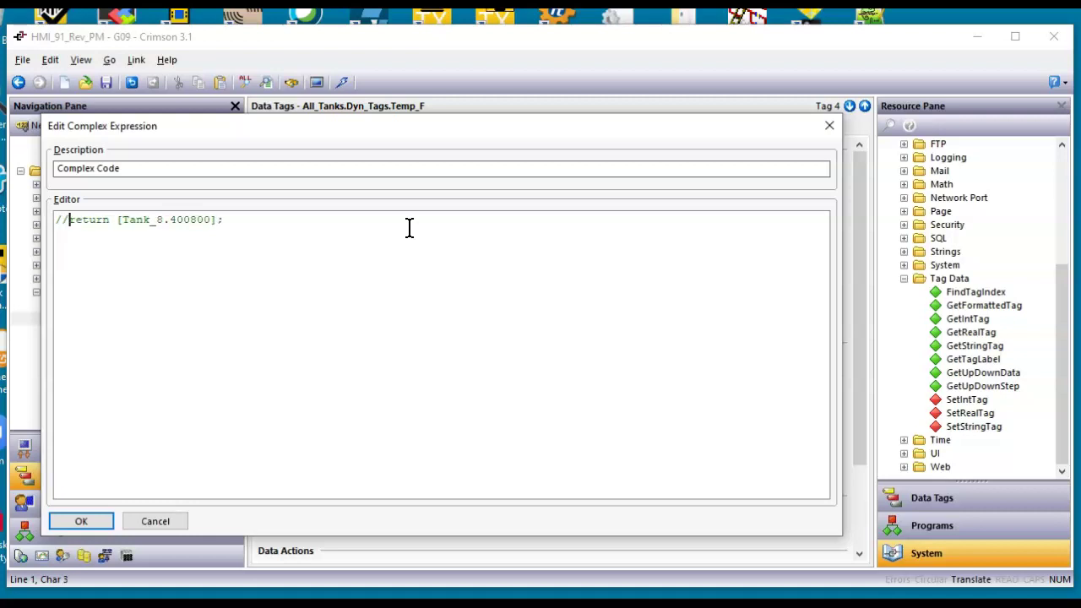
pyautogui.click(325, 212)
pyautogui.press('Return')
pyautogui.press('Return')
# Step: Below the commented line, add a return statement that calls the GetIntTag system function
pyautogui.moveTo(184, 135); pyautogui.dragTo(441, 150)
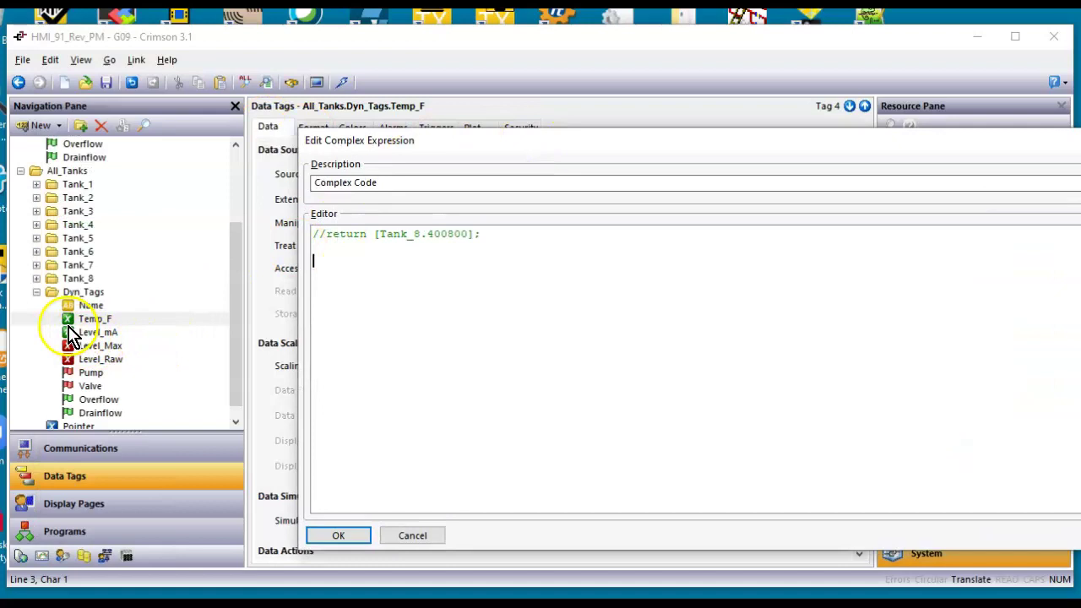
pyautogui.moveTo(506, 142); pyautogui.dragTo(298, 109)
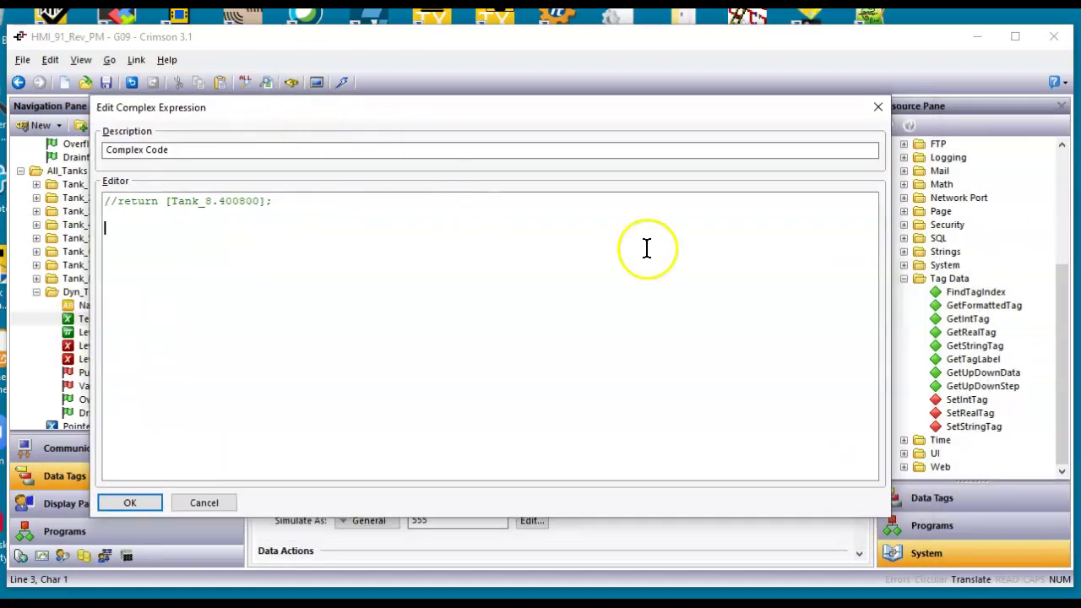
pyautogui.click(971, 321)
pyautogui.moveTo(971, 325); pyautogui.dragTo(683, 295)
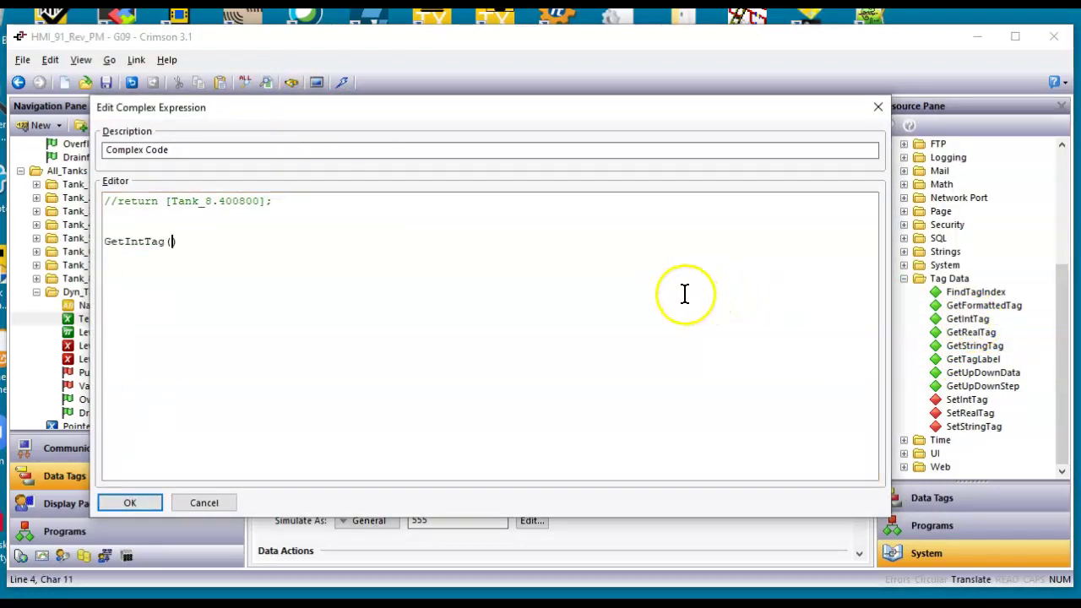
pyautogui.press('Left')
pyautogui.press('Left')
pyautogui.press('Left')
pyautogui.press('Left')
pyautogui.press('Left')
pyautogui.press('Left')
pyautogui.press('Left')
pyautogui.press('Left')
pyautogui.press('Left')
pyautogui.press('Left')
pyautogui.write('return')
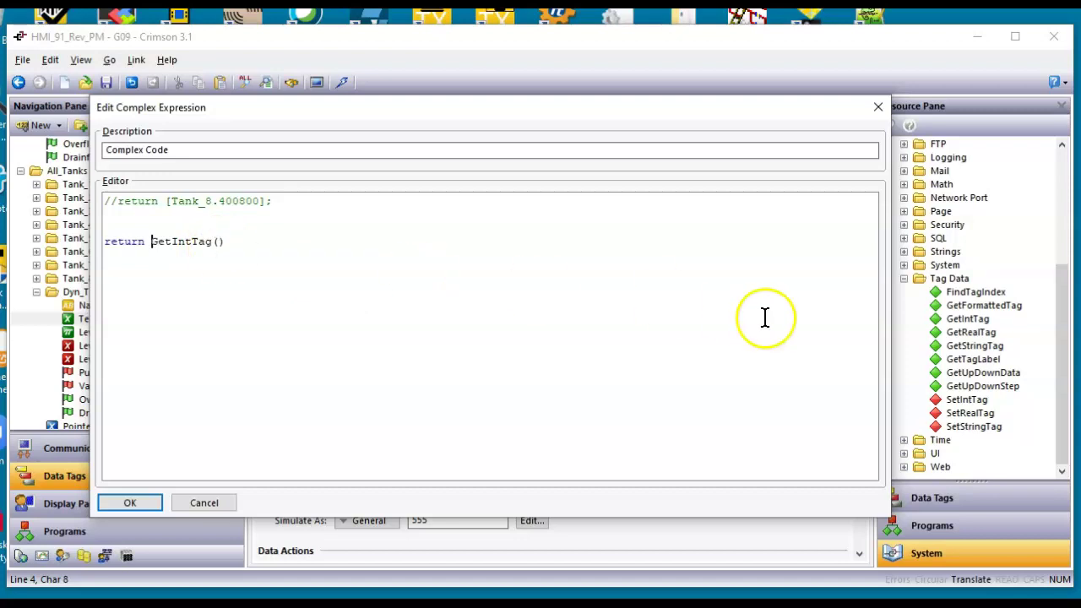
# Step: Nest FindTagIndex inside the GetIntTag call and insert Tank_1's Temp_F tag as its argument
pyautogui.click(975, 292)
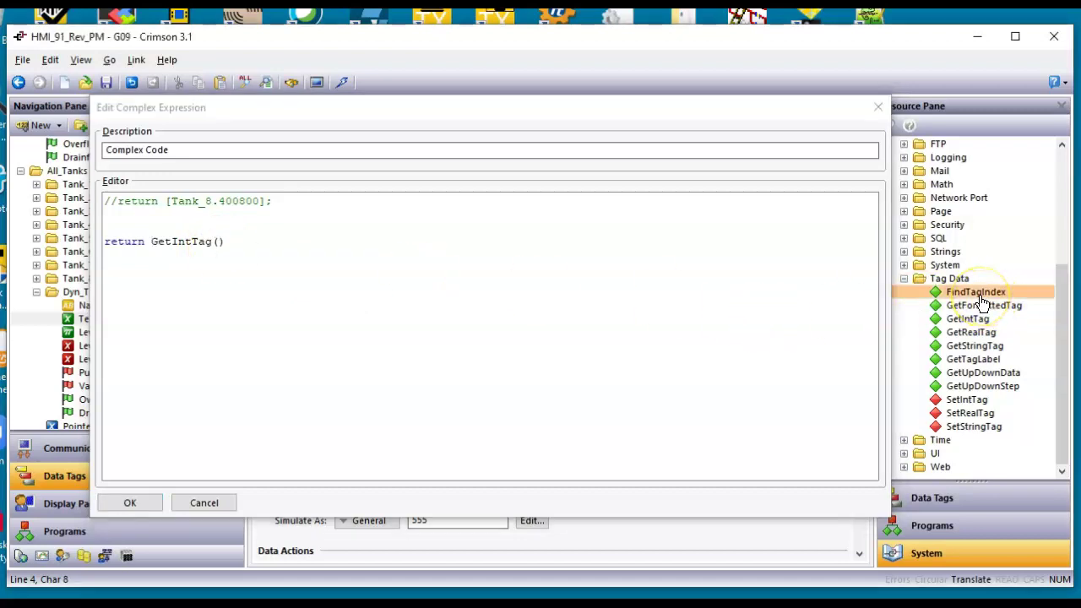
pyautogui.moveTo(982, 303); pyautogui.dragTo(228, 271)
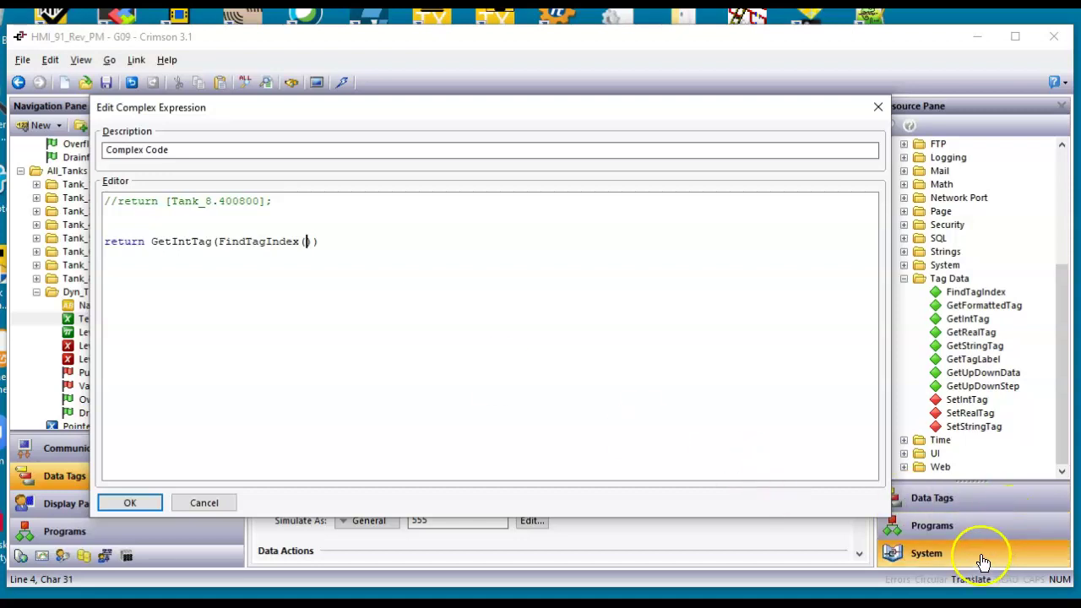
pyautogui.click(952, 505)
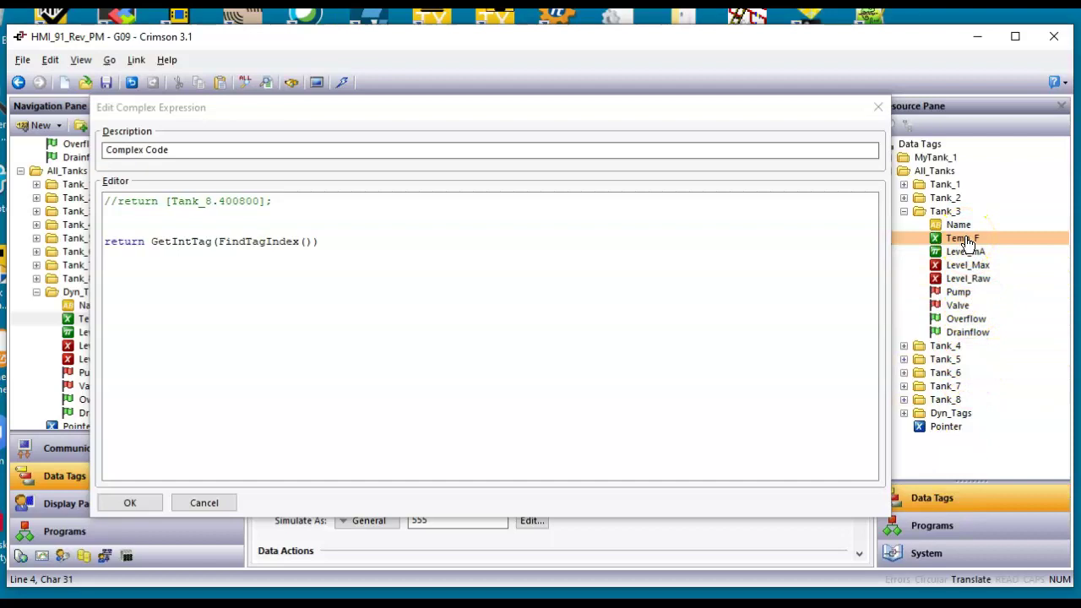
pyautogui.click(905, 212)
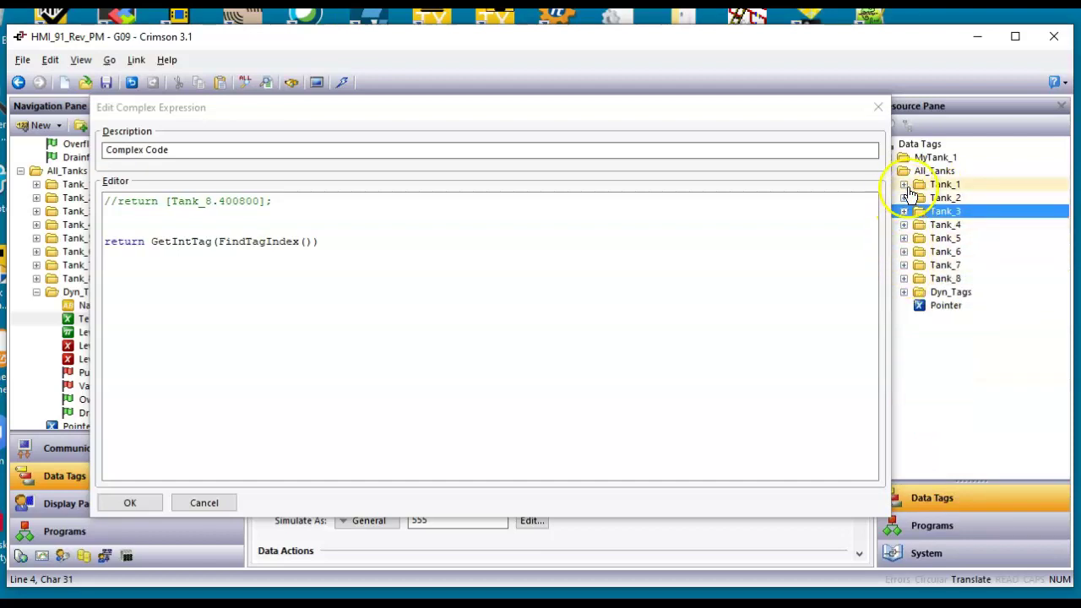
pyautogui.click(905, 186)
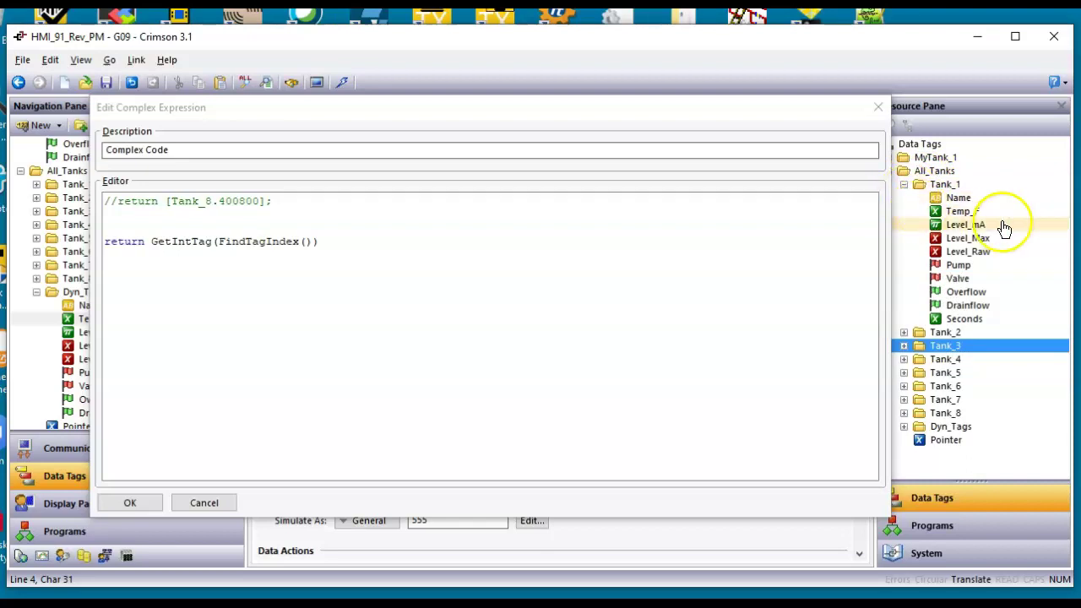
pyautogui.click(971, 218)
pyautogui.moveTo(971, 221); pyautogui.dragTo(306, 266)
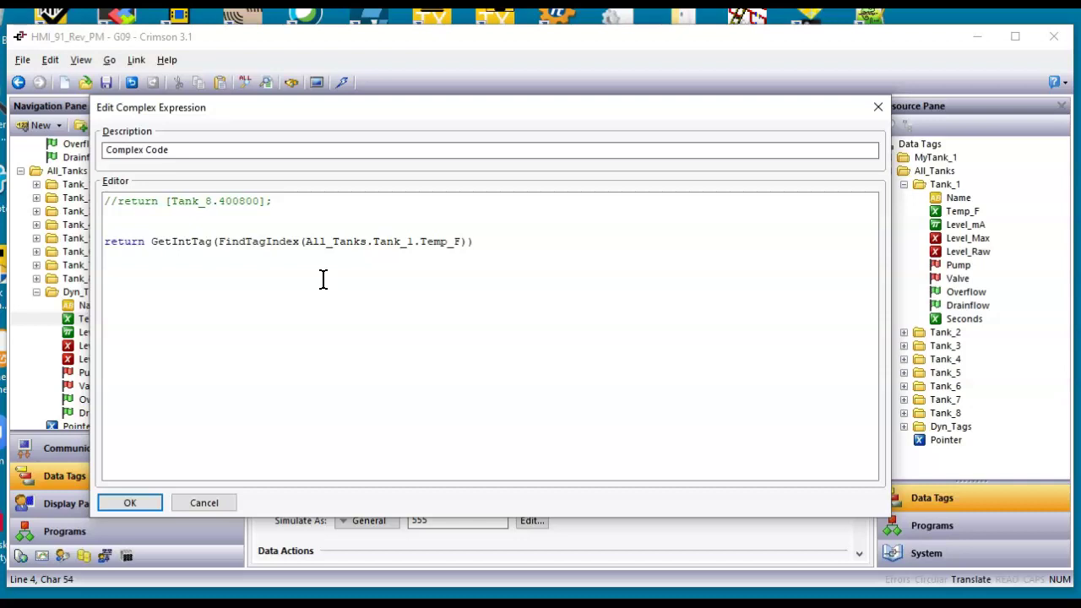
# Step: In Temp_F's FindTagIndex argument, turn the start of the tag path into the quoted string "All_Tanks.Tank_", removing the fixed tank number 1
pyautogui.press('Left')
pyautogui.press('Left')
pyautogui.press('Left')
pyautogui.press('Left')
pyautogui.press('Left')
pyautogui.press('Left')
pyautogui.press('Left')
pyautogui.press('Left')
pyautogui.press('Left')
pyautogui.press('Left')
pyautogui.press('Left')
pyautogui.press('Left')
pyautogui.press('Left')
pyautogui.press('Left')
pyautogui.press('Left')
pyautogui.press('Left')
pyautogui.press('Left')
pyautogui.press('Left')
pyautogui.press('Left')
pyautogui.press('Left')
pyautogui.press('Left')
pyautogui.press('Left')
pyautogui.write('"')
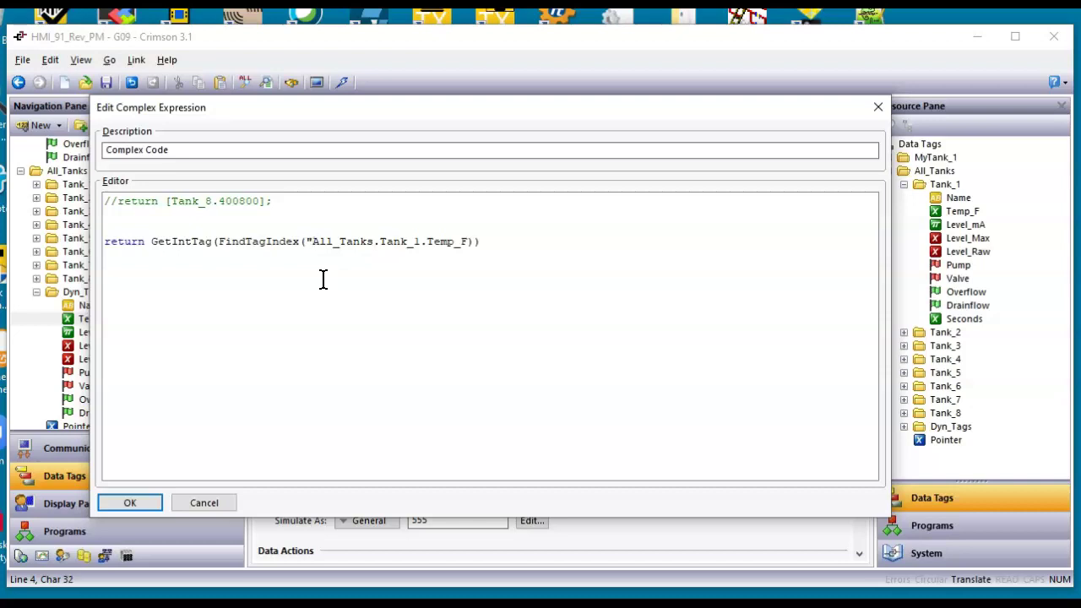
pyautogui.press('Right')
pyautogui.press('Right')
pyautogui.press('Right')
pyautogui.press('Right')
pyautogui.press('Right')
pyautogui.press('Right')
pyautogui.press('Right')
pyautogui.press('Right')
pyautogui.press('Right')
pyautogui.press('Right')
pyautogui.press('BackSpace')
pyautogui.write('"')
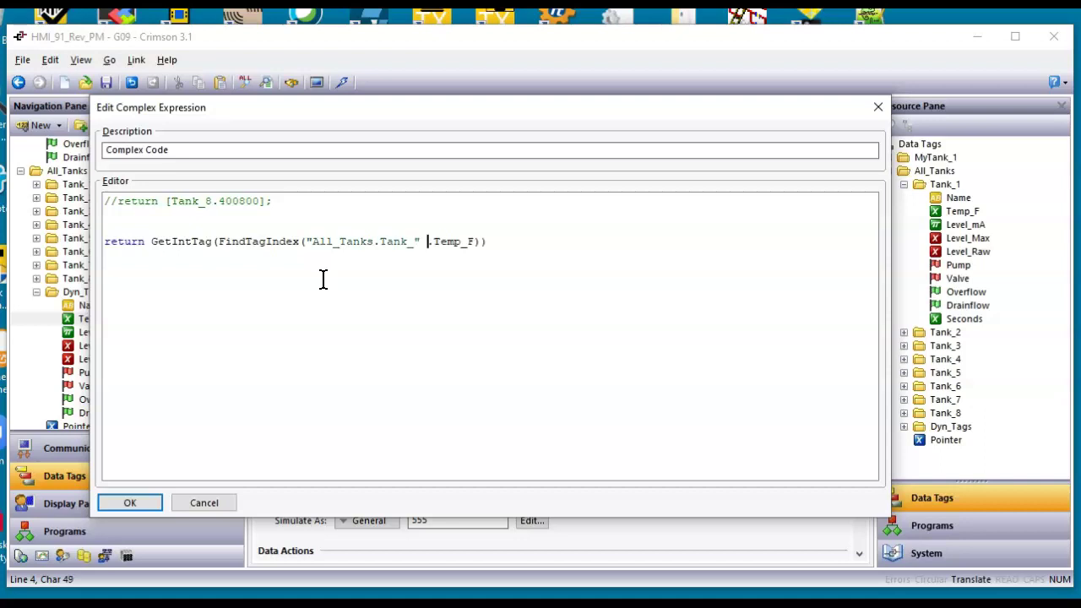
# Step: Concatenate the Pointer tag's AsText property after the "All_Tanks.Tank_" string, followed by another plus operator
pyautogui.write(' +')
pyautogui.click(940, 449)
pyautogui.moveTo(939, 451); pyautogui.dragTo(444, 251)
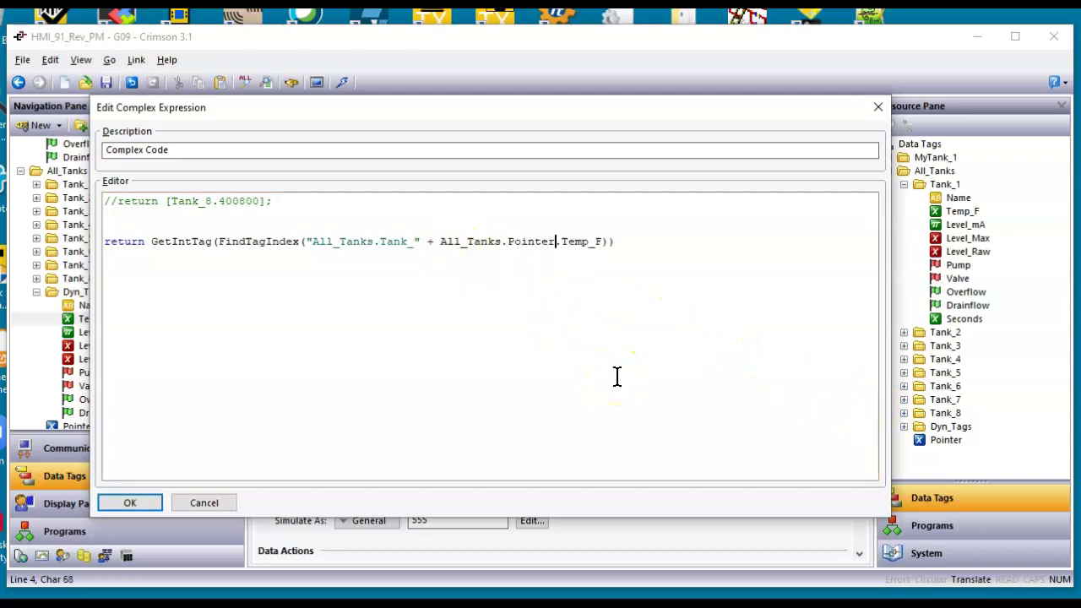
pyautogui.write('.A')
pyautogui.write('s1text')
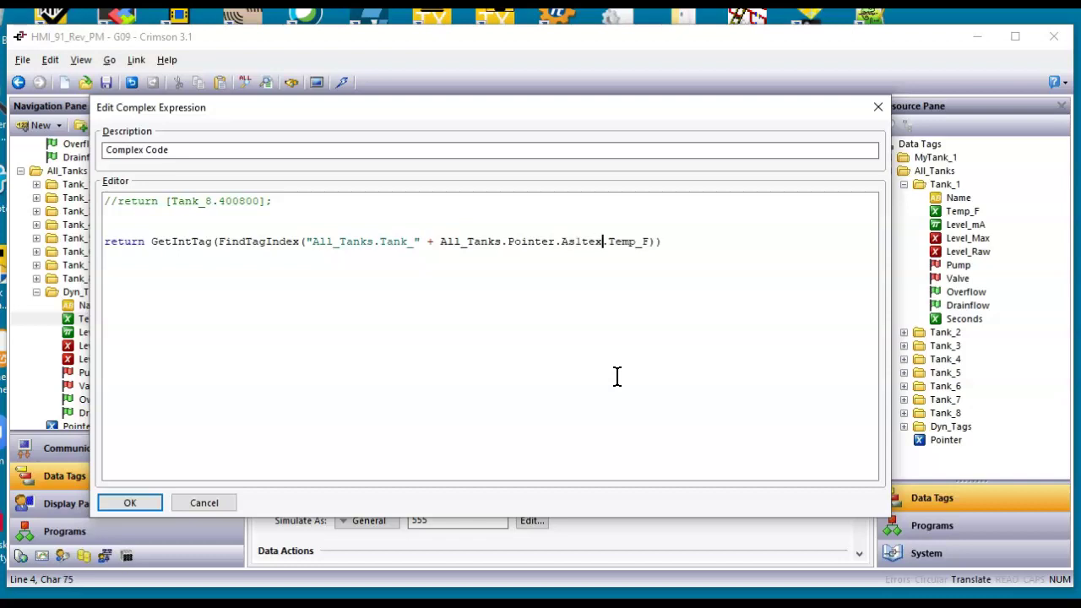
pyautogui.press('BackSpace')
pyautogui.press('BackSpace')
pyautogui.press('BackSpace')
pyautogui.press('BackSpace')
pyautogui.press('BackSpace')
pyautogui.press('BackSpace')
pyautogui.write('Text +')
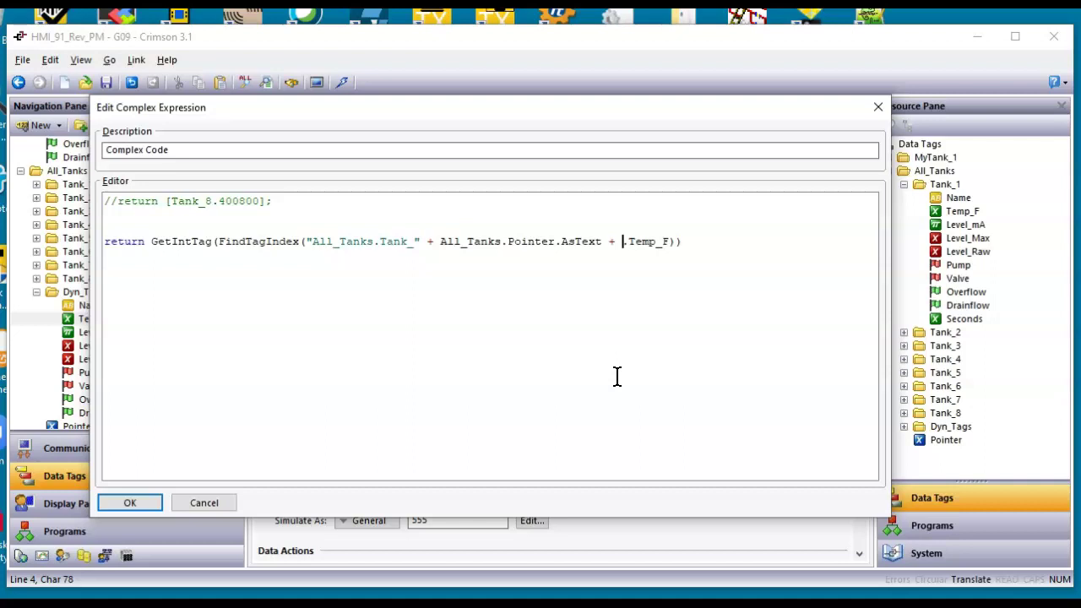
# Step: Enclose .Temp_F in quotation marks, end the return statement with a semicolon, and accept the complex expression
pyautogui.write('"')
pyautogui.press('Right')
pyautogui.press('Right')
pyautogui.press('Right')
pyautogui.press('Right')
pyautogui.press('Right')
pyautogui.press('Right')
pyautogui.press('Right')
pyautogui.write('"')
pyautogui.press('Right')
pyautogui.press('Right')
pyautogui.write(';')
pyautogui.click(133, 503)
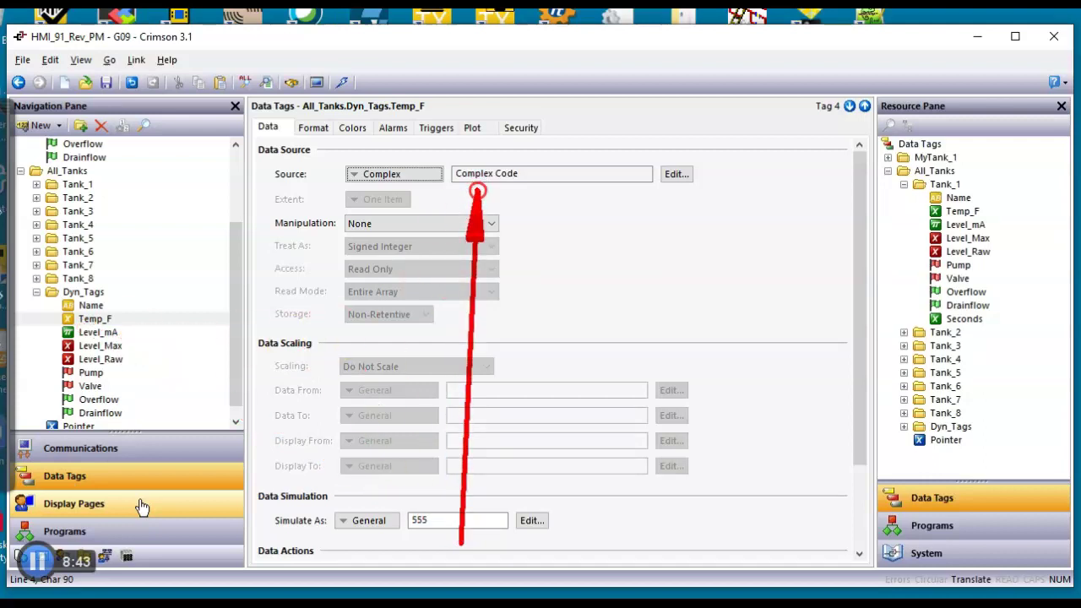
# Step: Save the database, and copy the mapping of Temp_F to the Dyn_Tags tags from Level_mA through Drainflow
pyautogui.press('Escape')
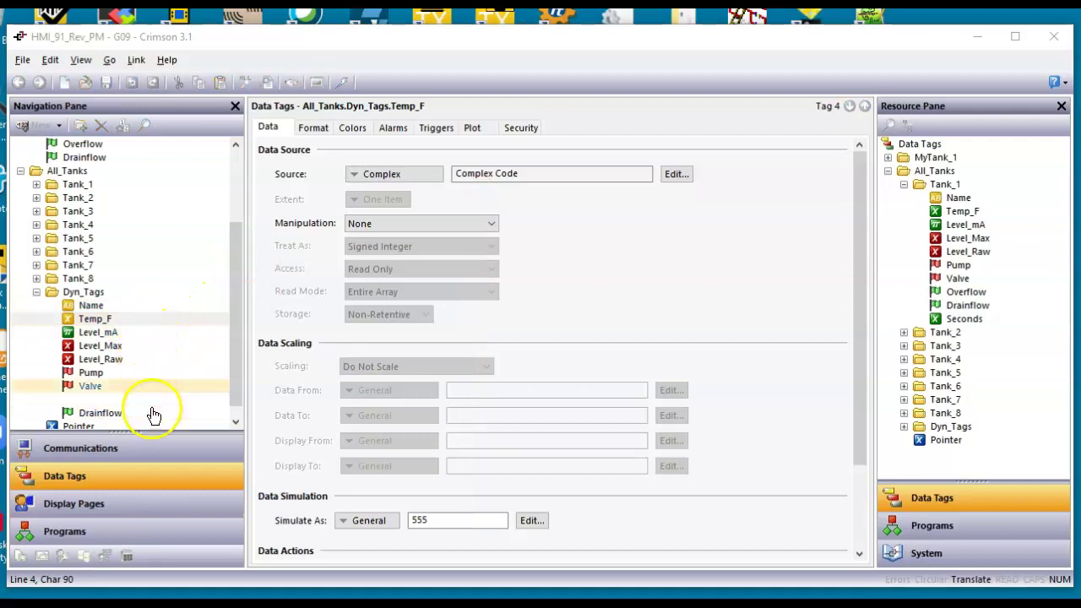
pyautogui.click(129, 337)
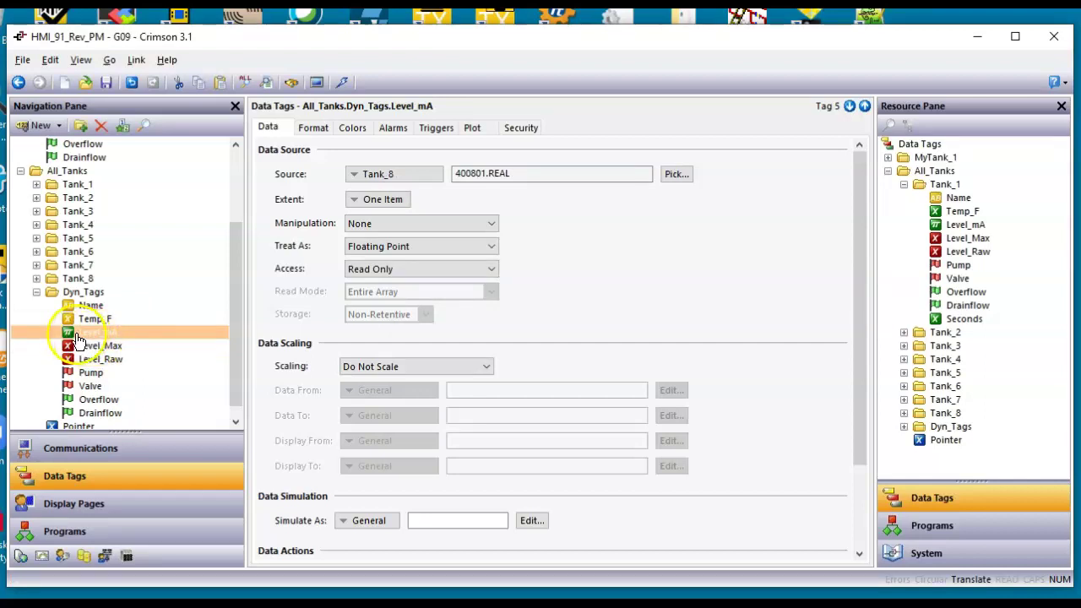
pyautogui.click(105, 81)
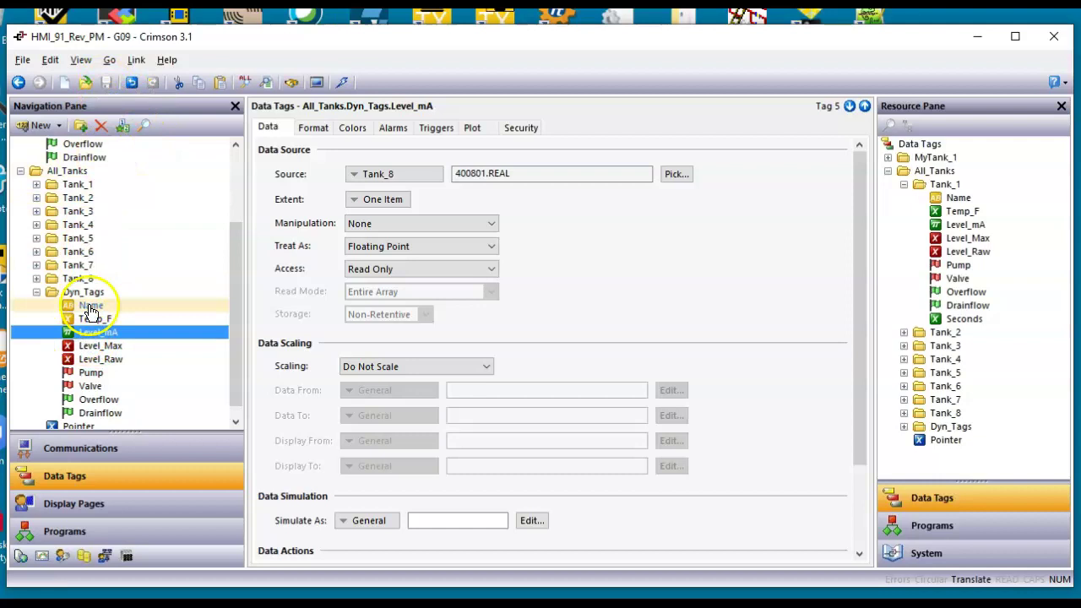
pyautogui.keyDown('shift'); pyautogui.click(107, 413); pyautogui.keyUp('shift')
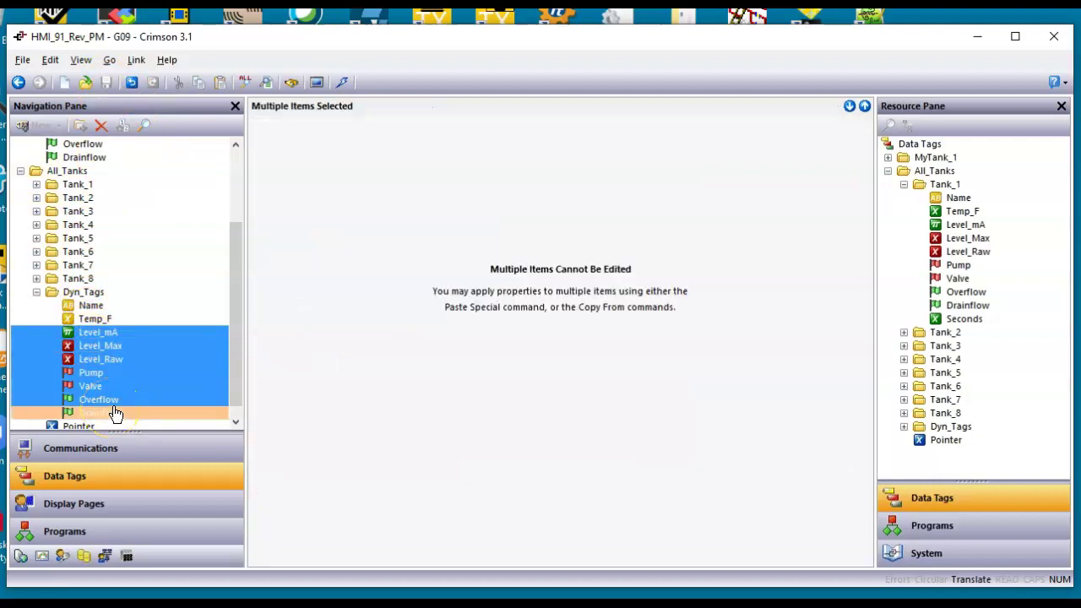
pyautogui.rightClick(145, 386)
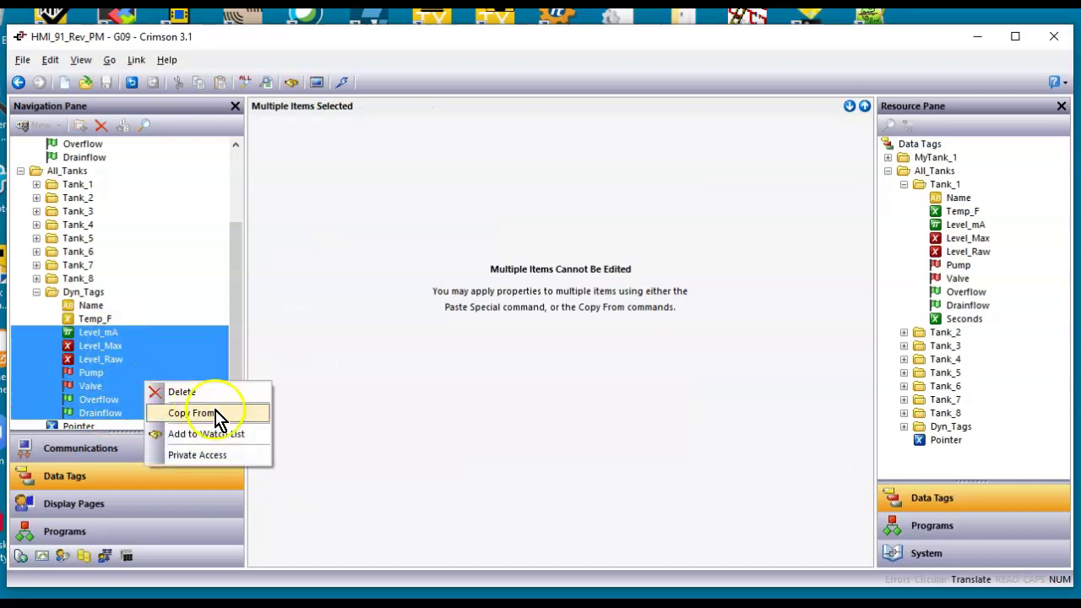
pyautogui.moveTo(217, 415)
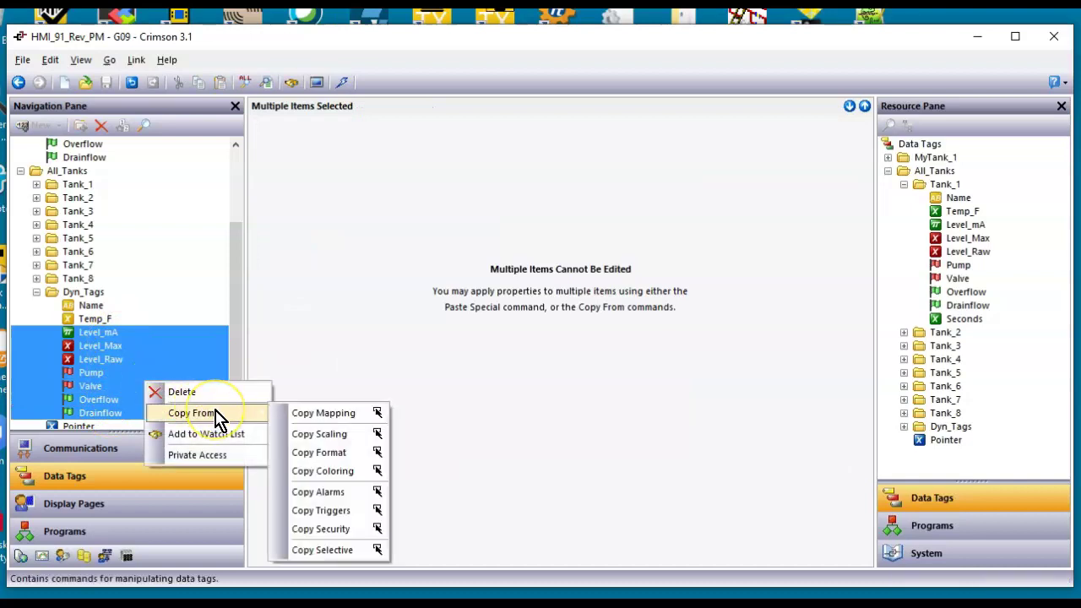
pyautogui.click(305, 415)
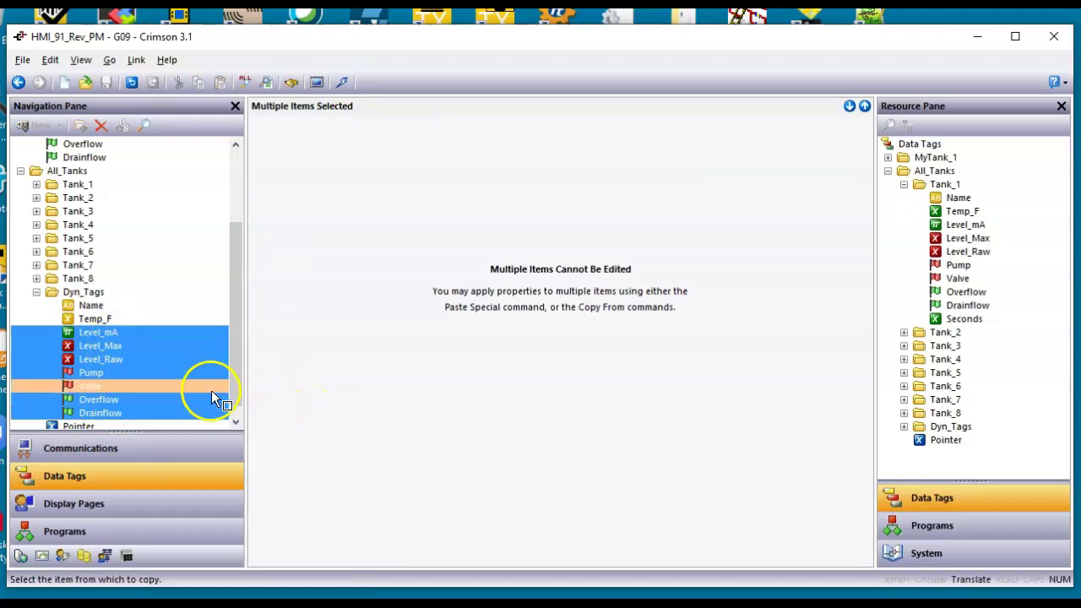
pyautogui.click(99, 320)
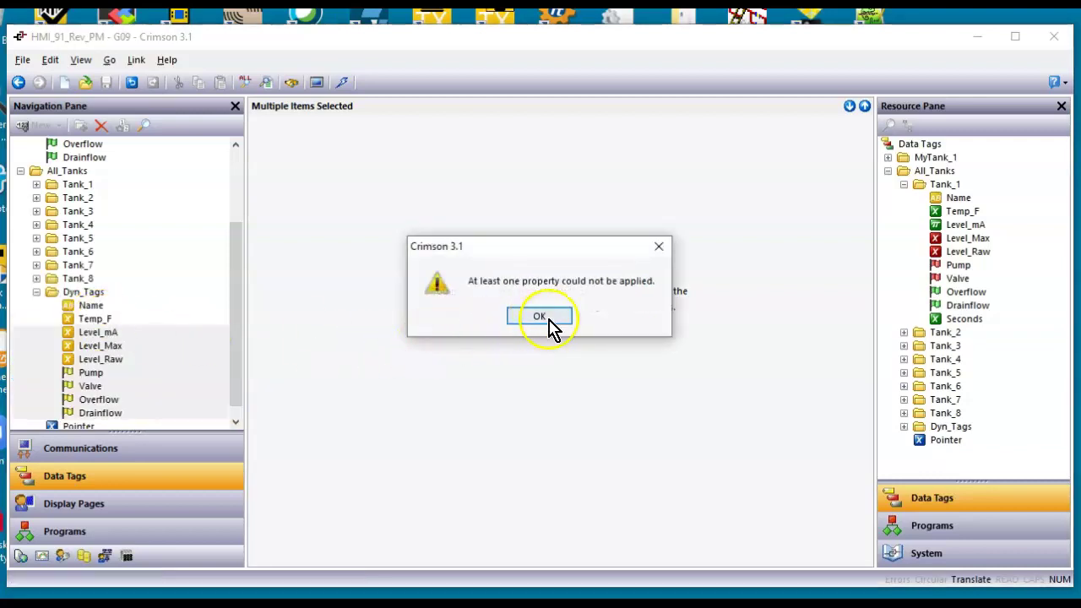
pyautogui.click(549, 314)
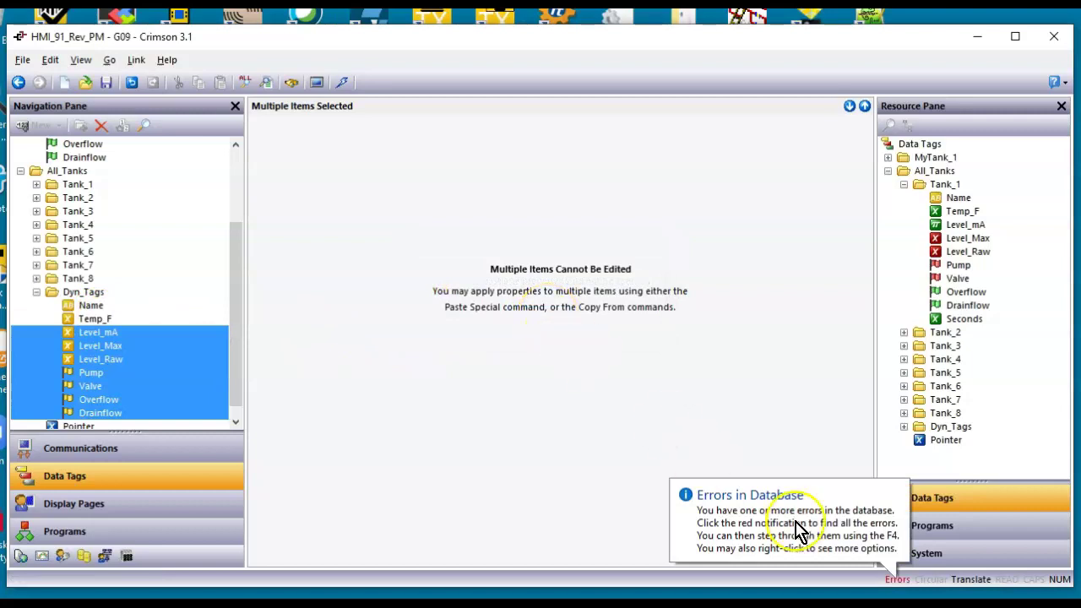
# Step: Go to the database error in Level_mA of Dyn_Tags and open that tag's complex source expression for editing
pyautogui.click(900, 581)
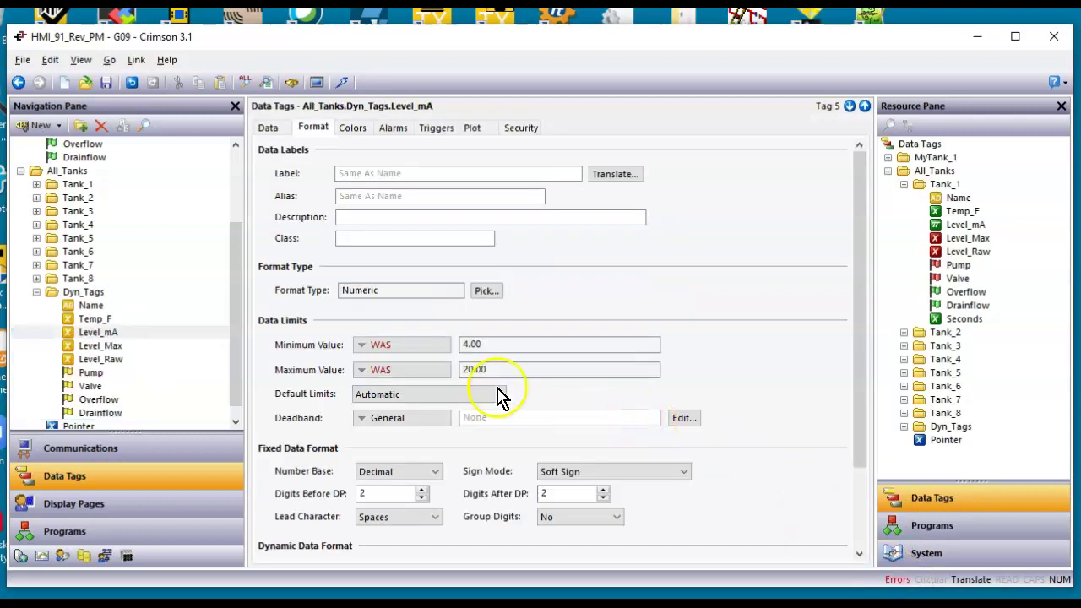
pyautogui.click(128, 332)
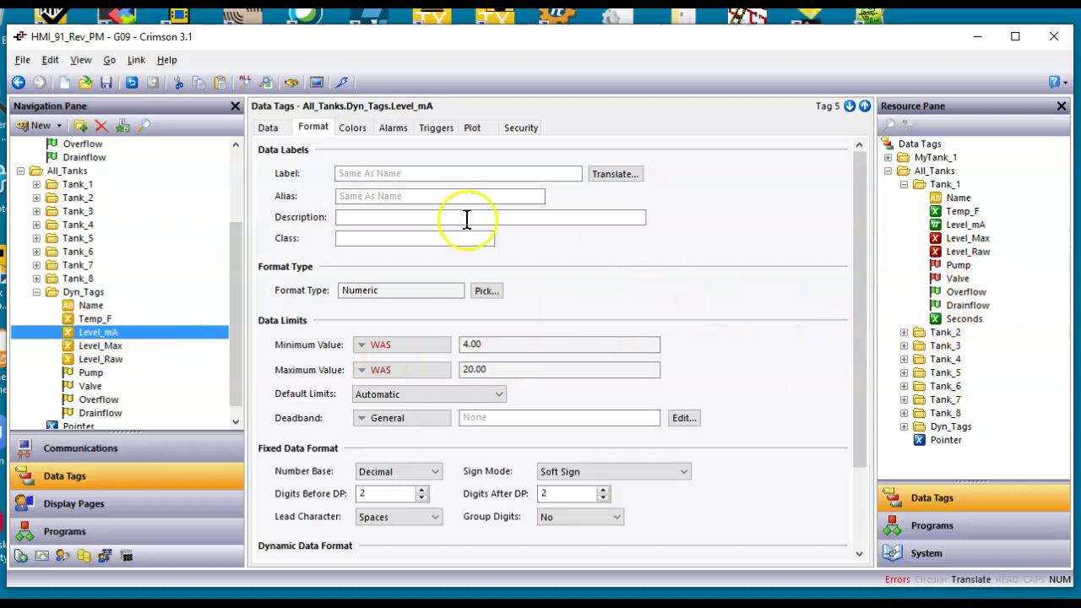
pyautogui.click(268, 128)
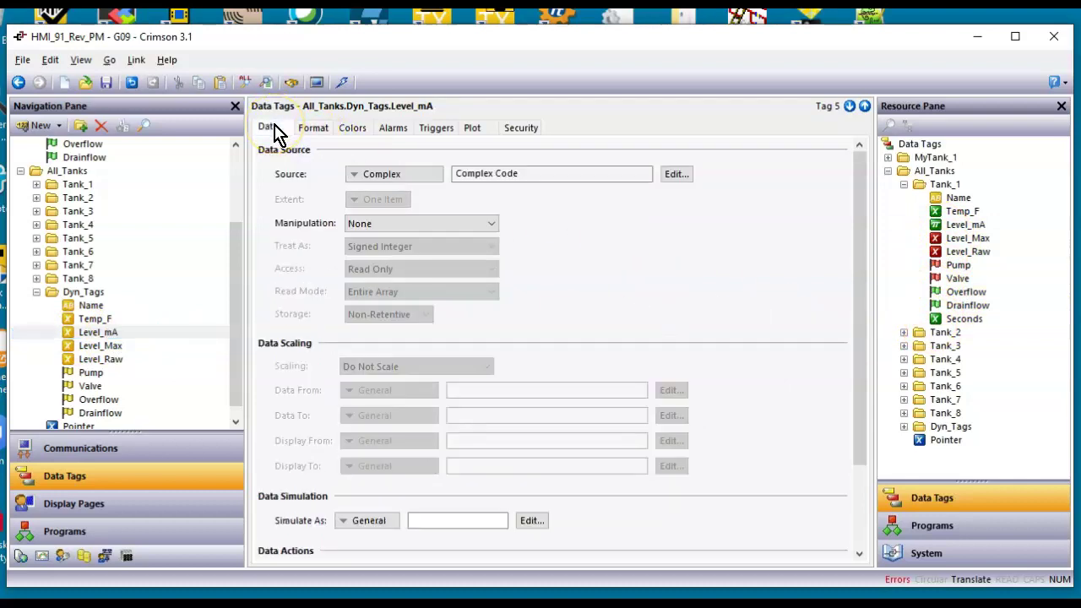
pyautogui.click(681, 177)
pyautogui.click(516, 369)
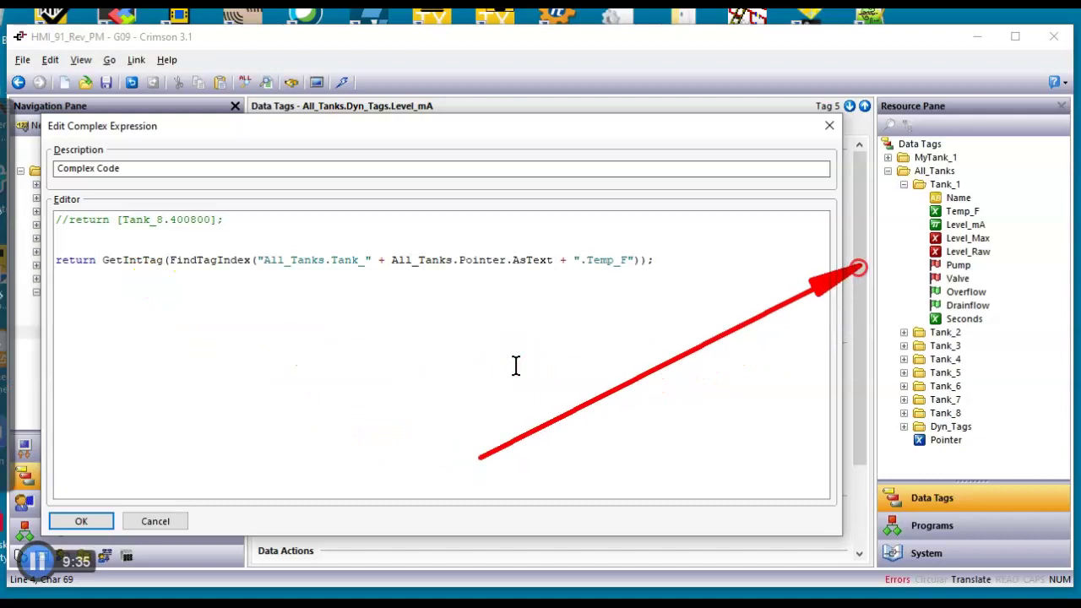
pyautogui.moveTo(683, 355); pyautogui.dragTo(764, 405)
pyautogui.press('Escape')
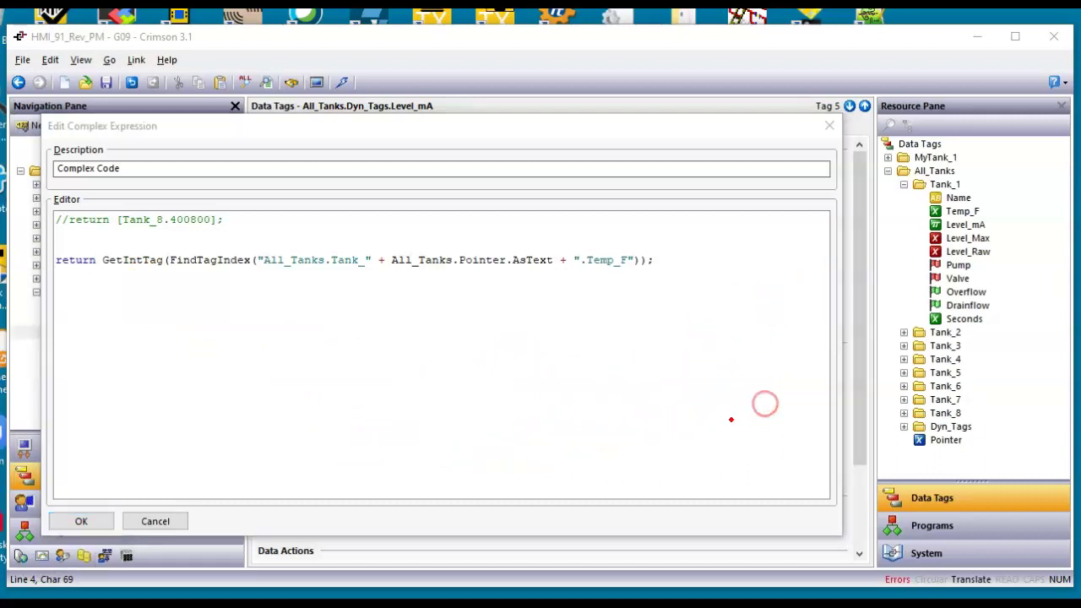
# Step: Look up the Tag Data system functions and change GetIntTag to GetRealTag in Level_mA's return statement
pyautogui.click(920, 559)
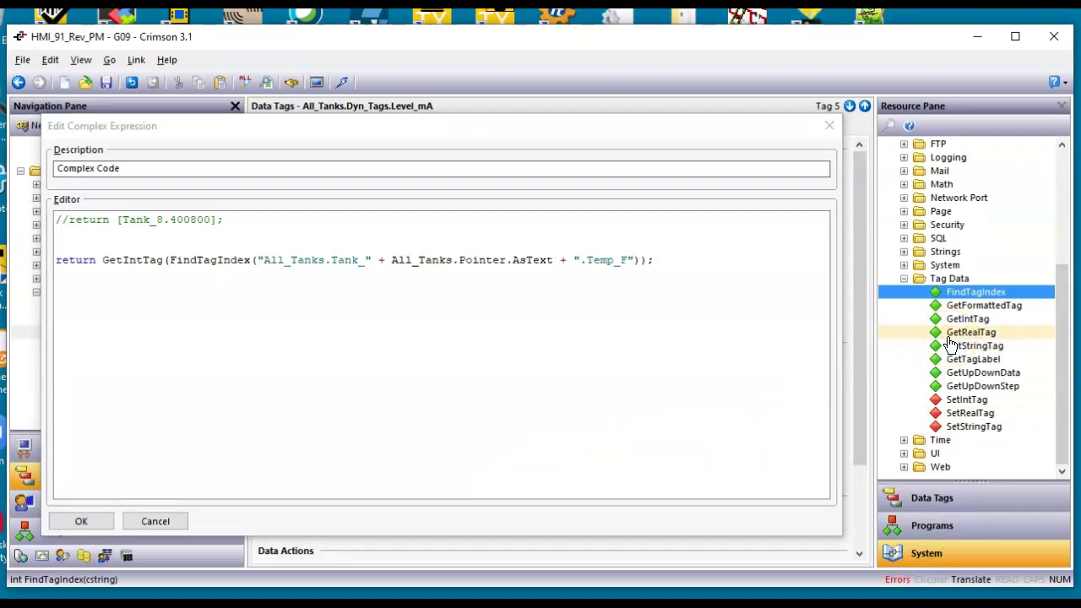
pyautogui.click(141, 262)
pyautogui.press('BackSpace')
pyautogui.press('BackSpace')
pyautogui.press('BackSpace')
pyautogui.write('Real')
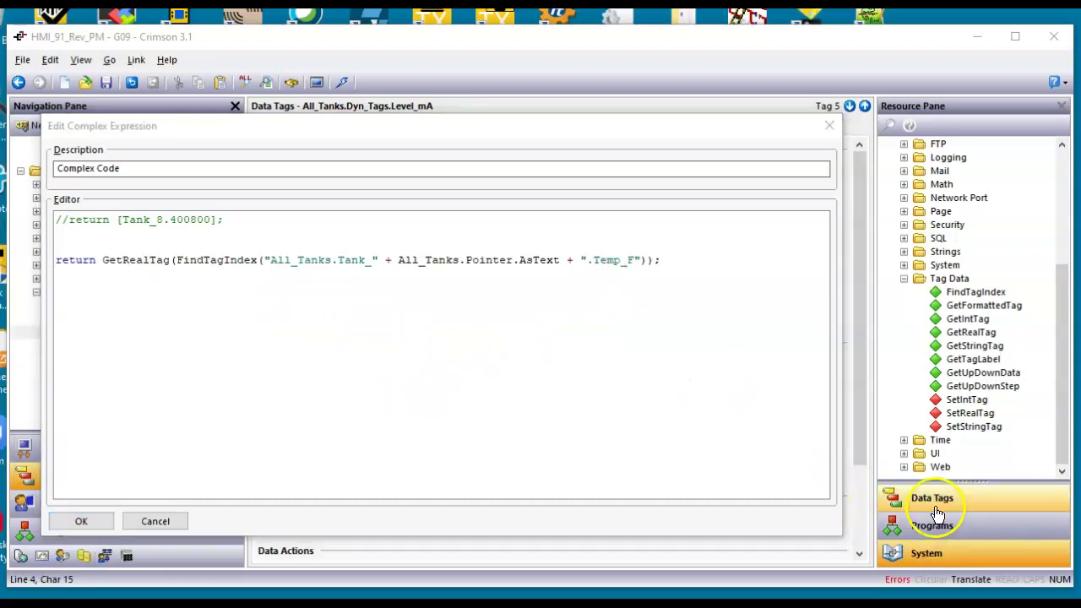
# Step: Replace Temp_F with Level_mA in the final string of Level_mA's return statement and accept the expression
pyautogui.click(929, 498)
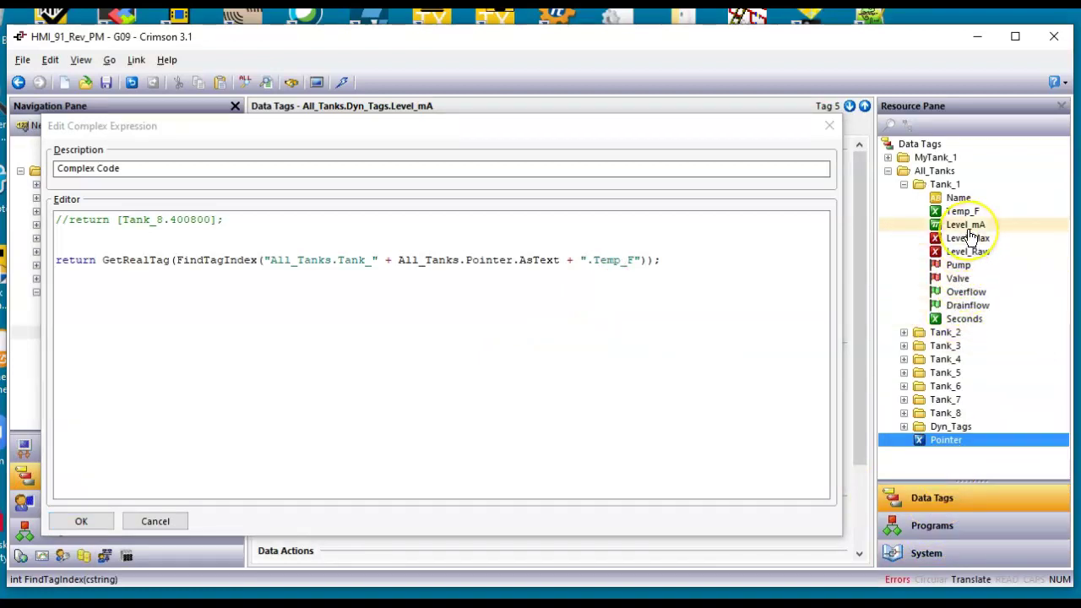
pyautogui.click(635, 261)
pyautogui.press('BackSpace')
pyautogui.press('BackSpace')
pyautogui.press('BackSpace')
pyautogui.press('BackSpace')
pyautogui.press('BackSpace')
pyautogui.press('BackSpace')
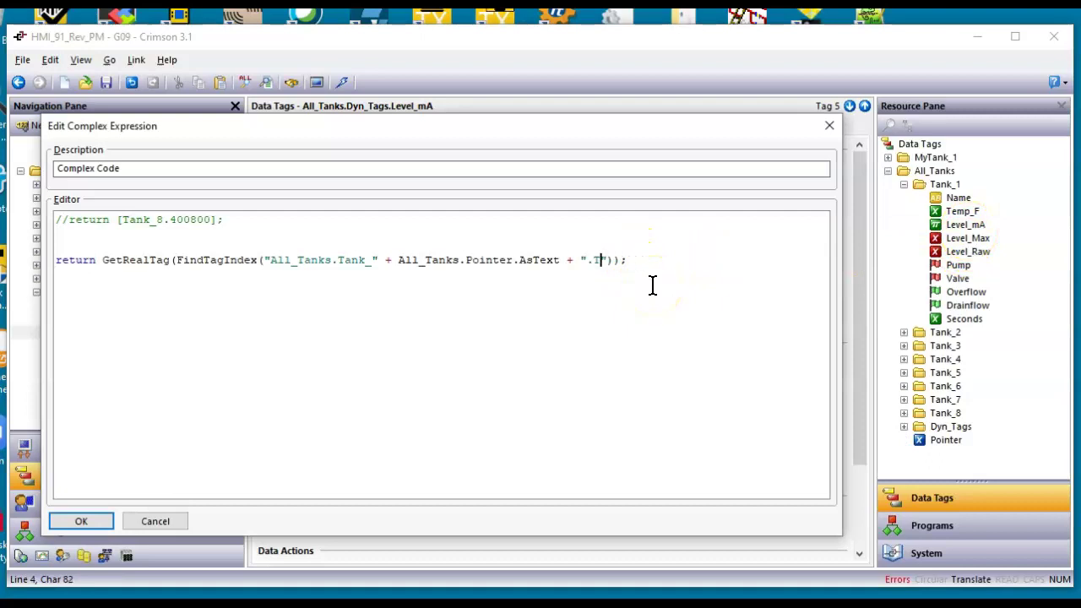
pyautogui.write('Level_mA')
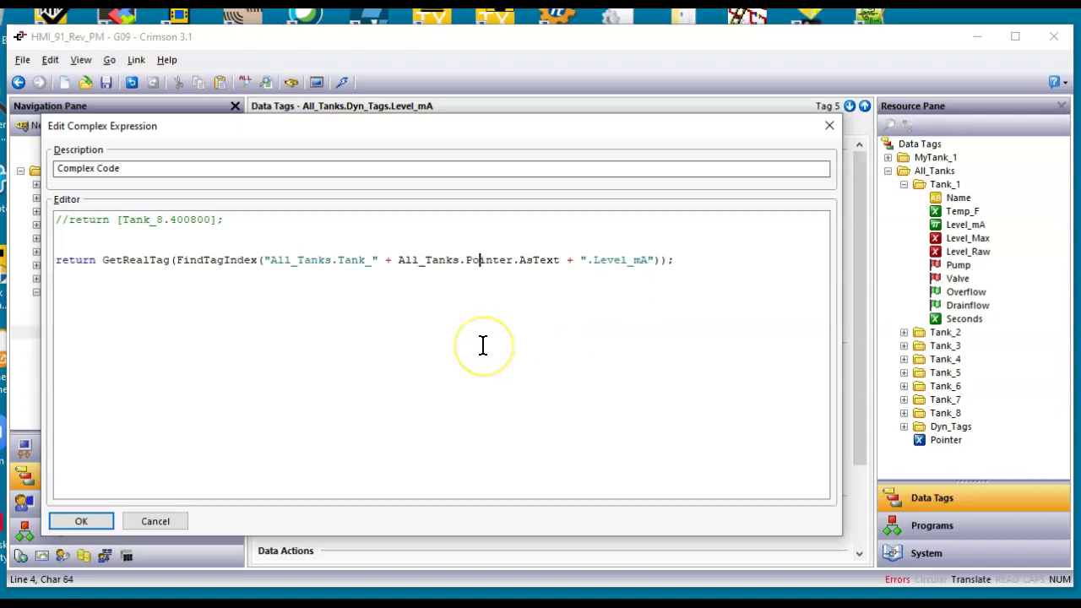
pyautogui.click(87, 524)
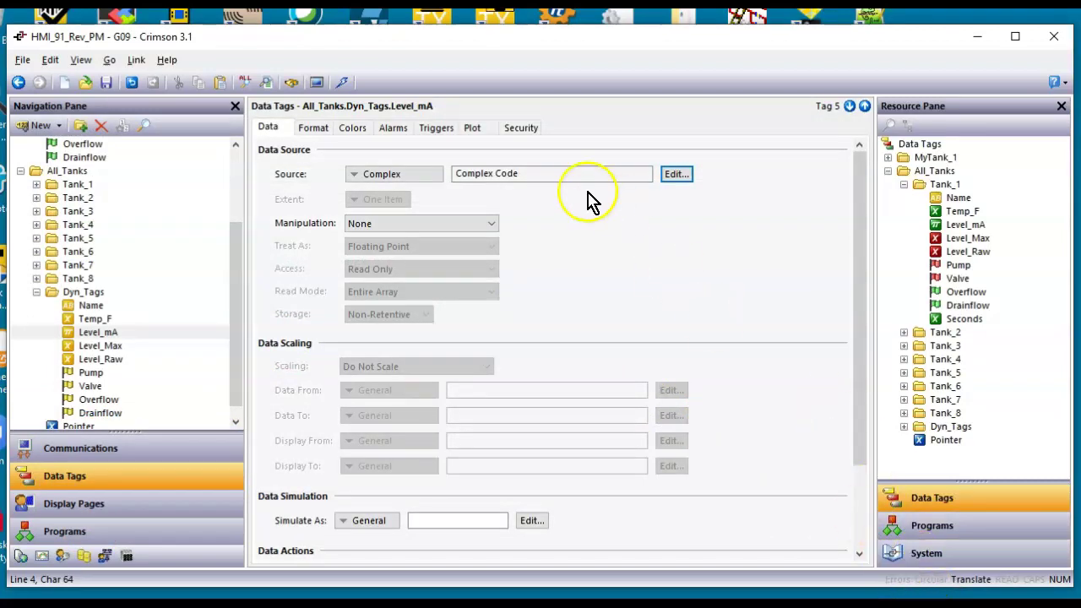
# Step: Check the data limits in the format settings of Level_mA and Level_Max in Dyn_Tags
pyautogui.click(312, 127)
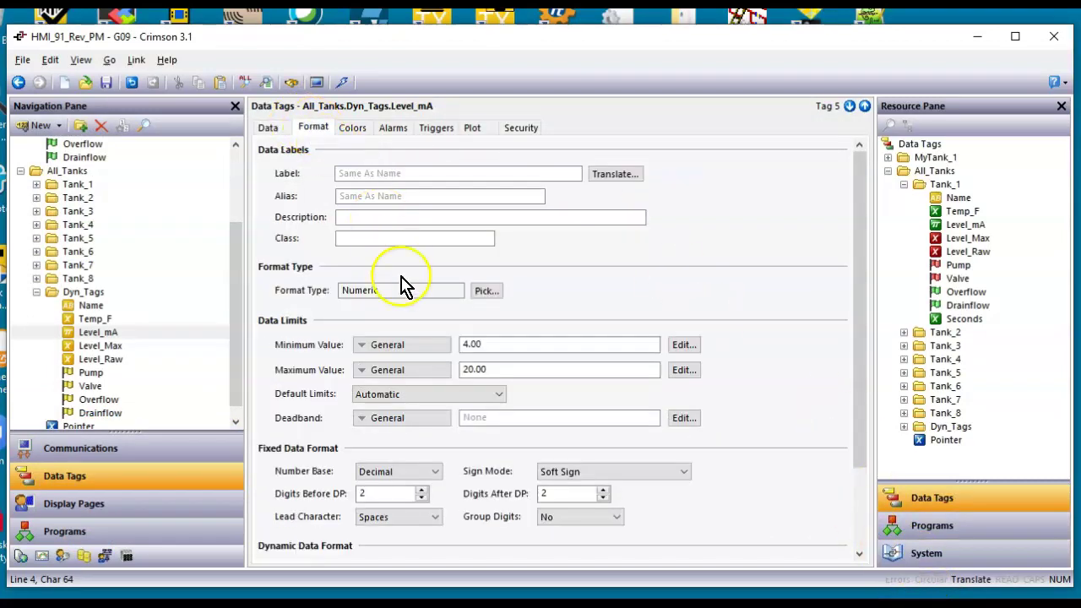
pyautogui.click(149, 354)
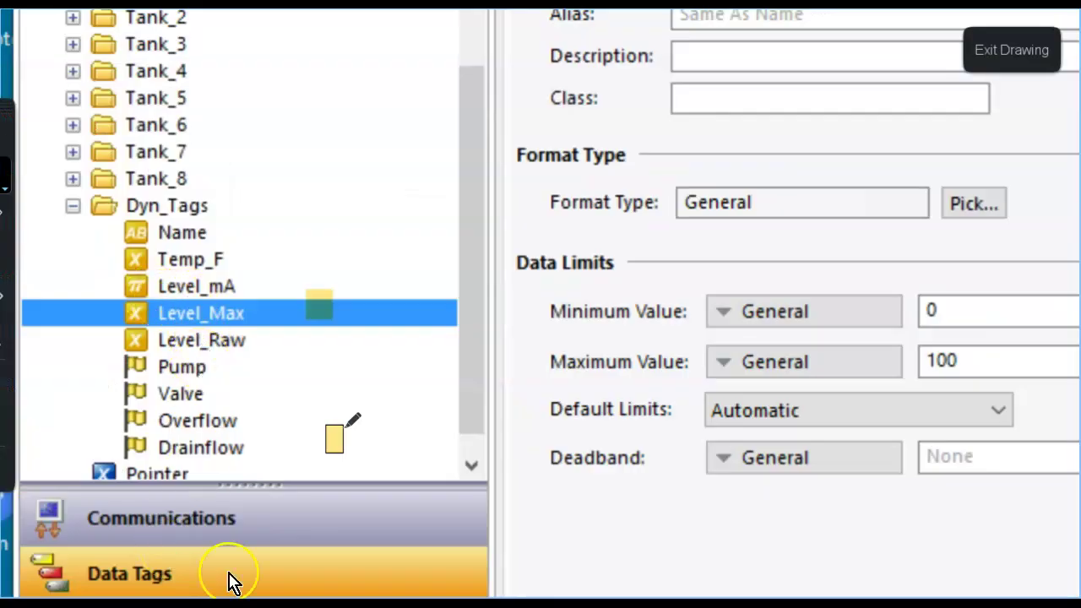
pyautogui.moveTo(657, 464)
pyautogui.mouseDown()
pyautogui.moveTo(729, 520)
pyautogui.moveTo(713, 509)
pyautogui.mouseUp()
pyautogui.press('Escape')
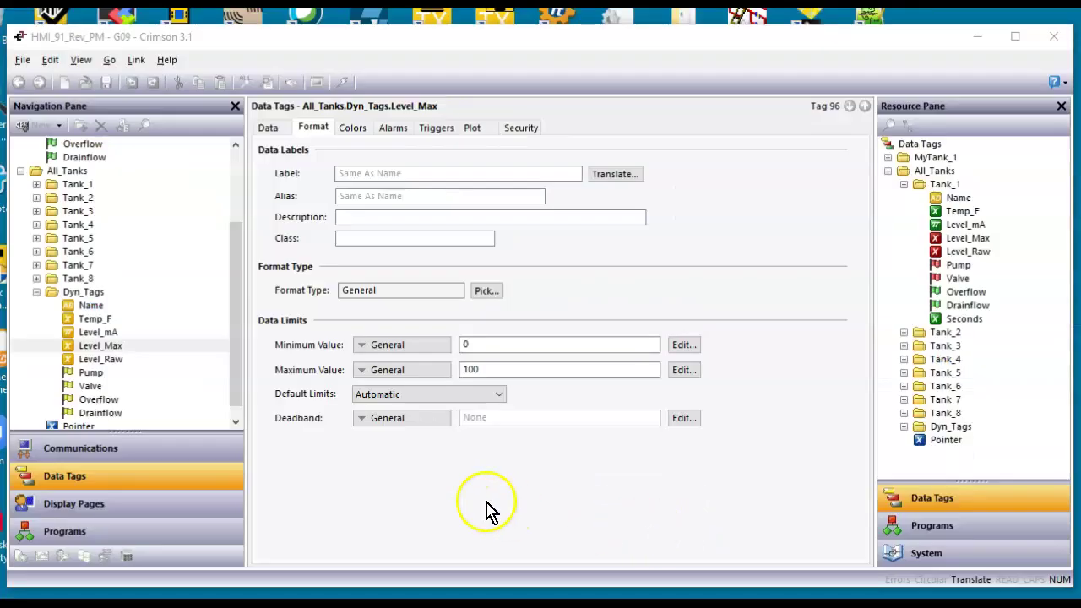
# Step: Edit the complex source expression of Level_Max in Dyn_Tags so its final string reads ".Level_Max"
pyautogui.click(102, 348)
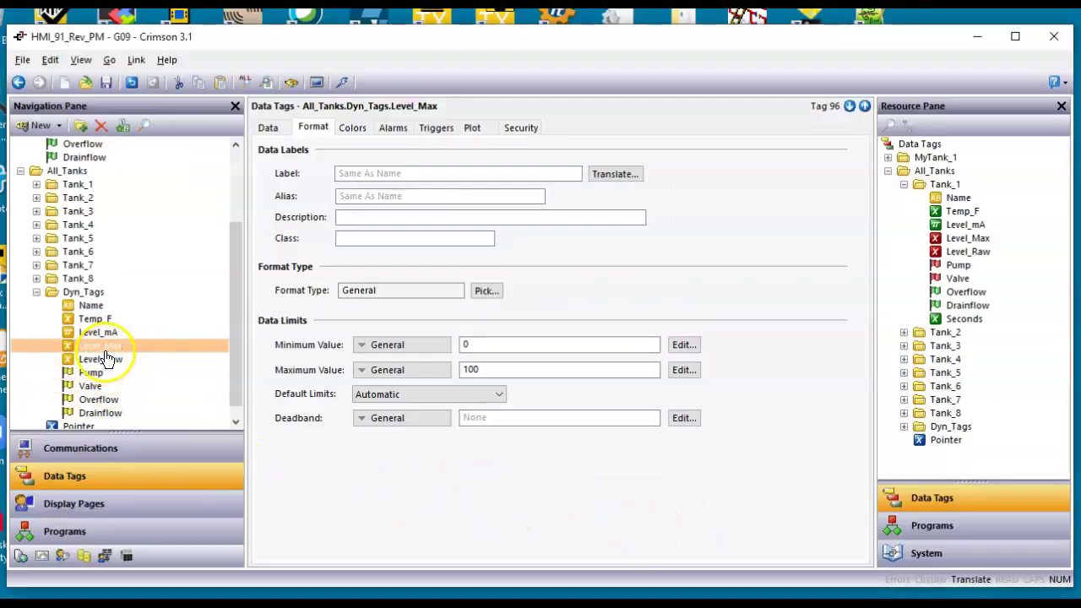
pyautogui.click(272, 129)
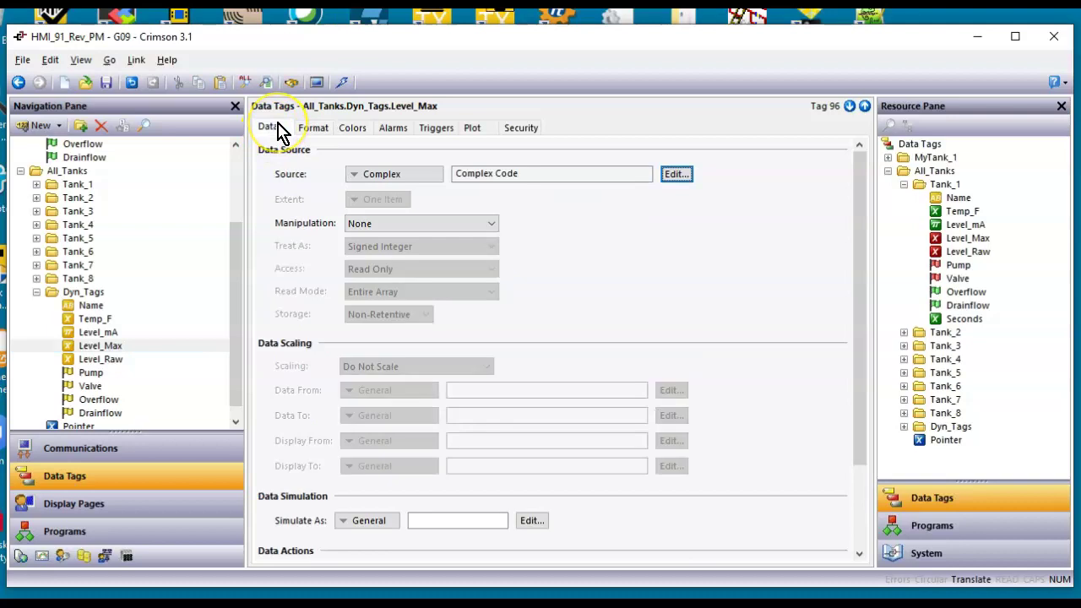
pyautogui.click(673, 179)
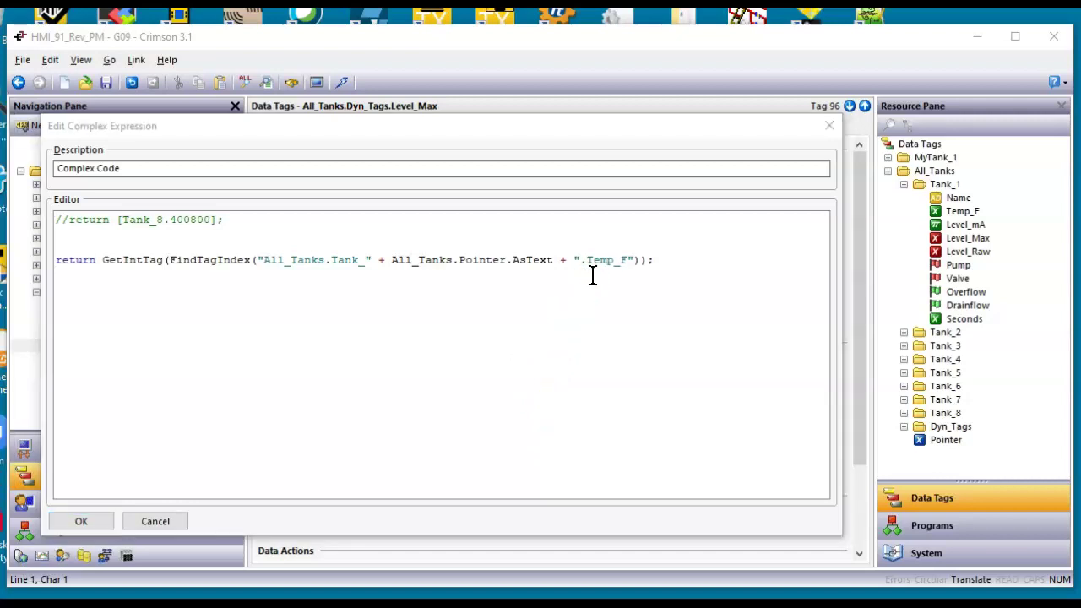
pyautogui.click(625, 263)
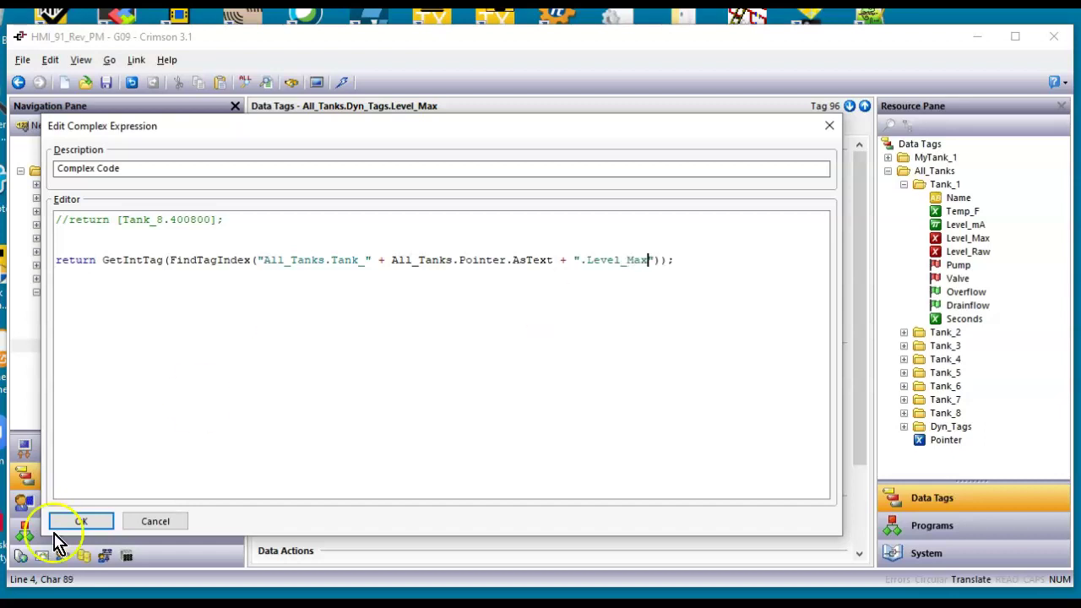
pyautogui.click(76, 521)
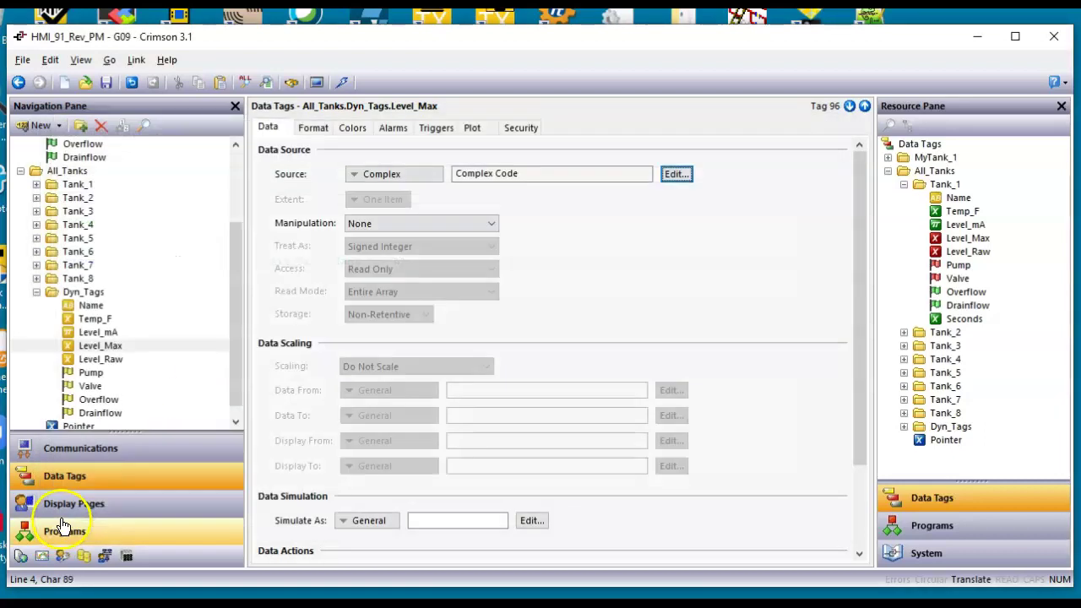
# Step: Edit the complex source expression of Level_Raw in Dyn_Tags so its final string reads ".Level_Raw"
pyautogui.click(103, 362)
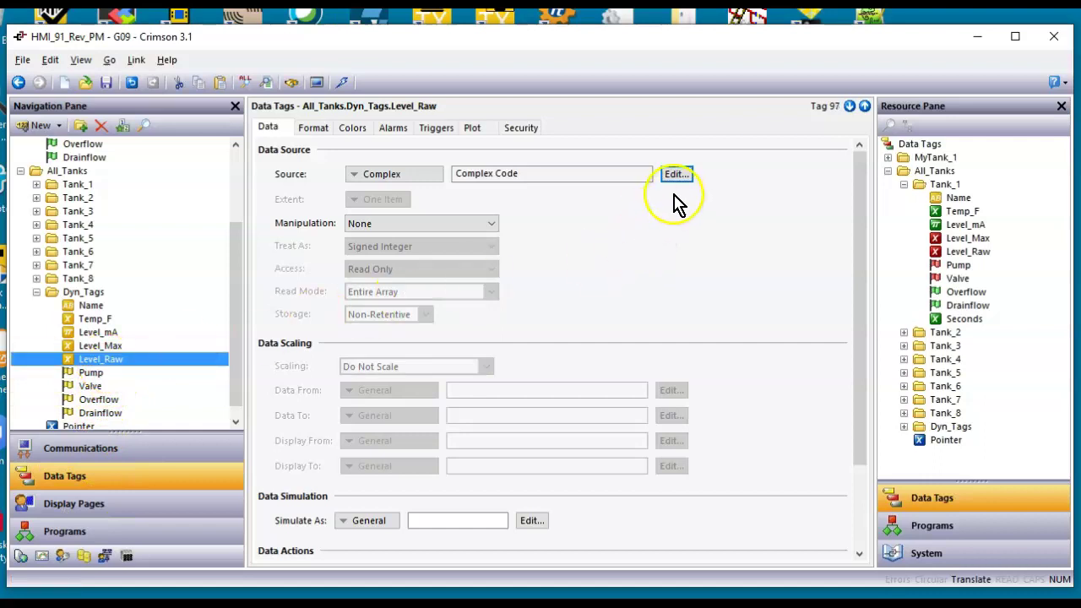
pyautogui.click(688, 172)
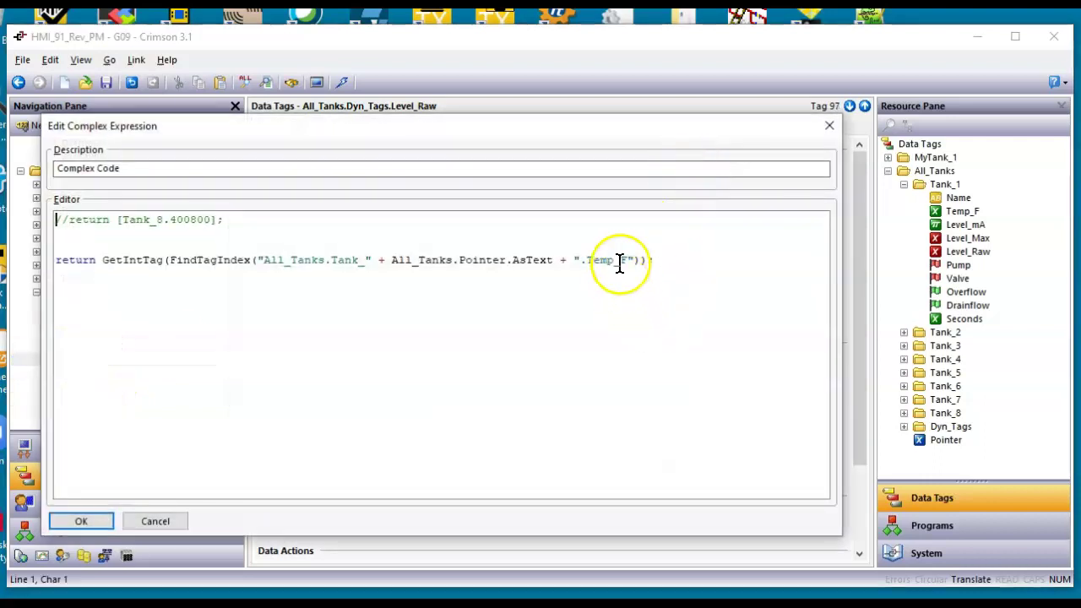
pyautogui.click(629, 262)
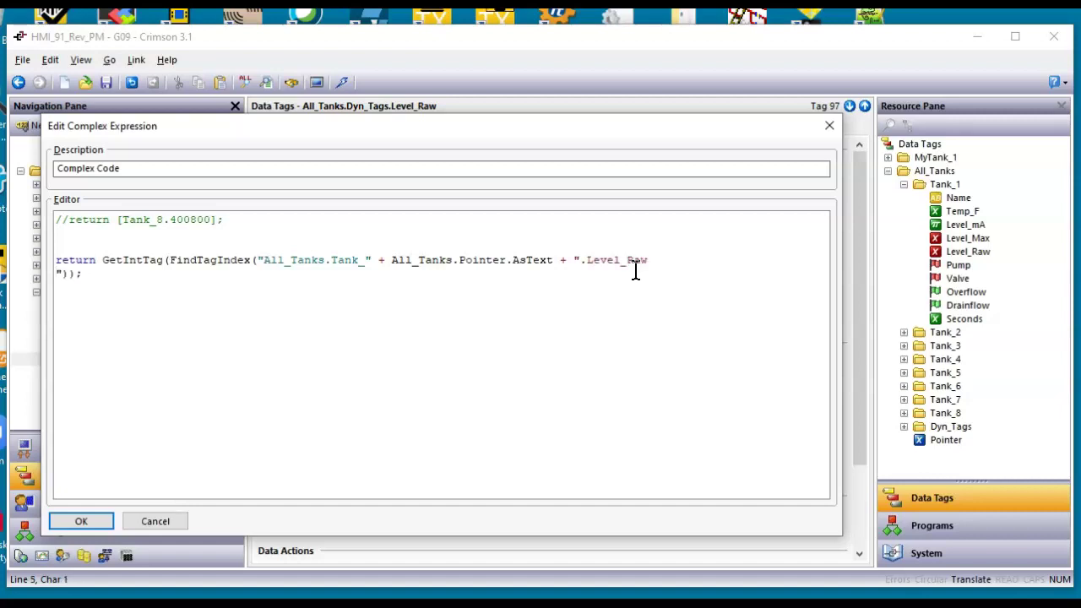
pyautogui.click(80, 523)
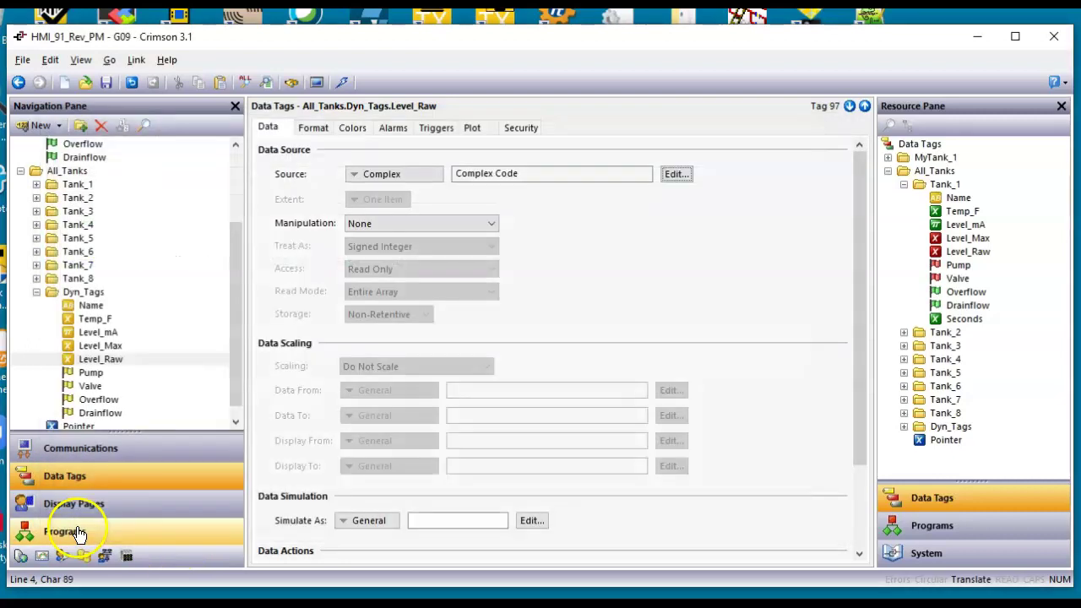
# Step: Review the bit settings of the Dyn_Tags flag tags, and replace Temp_F with Pump in the final string of Pump's complex source expression
pyautogui.click(93, 373)
pyautogui.click(93, 385)
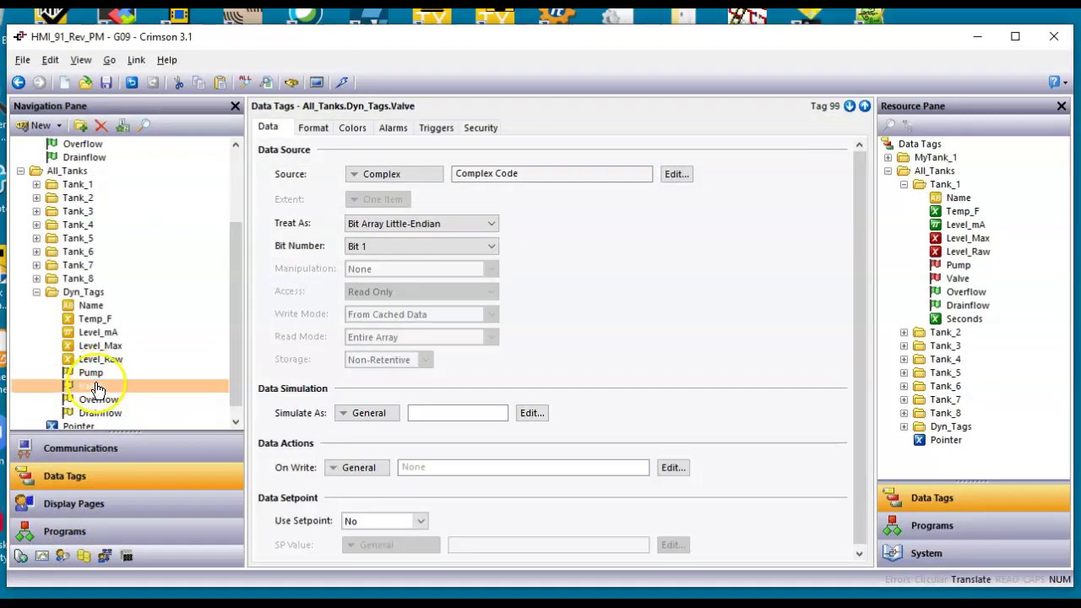
pyautogui.click(103, 401)
pyautogui.click(107, 413)
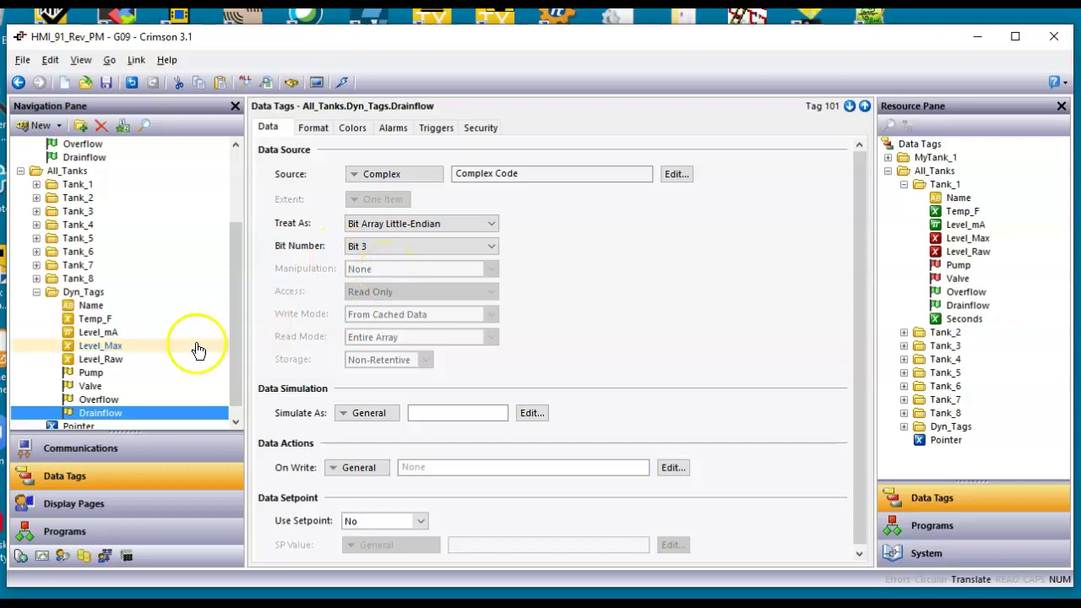
pyautogui.click(131, 376)
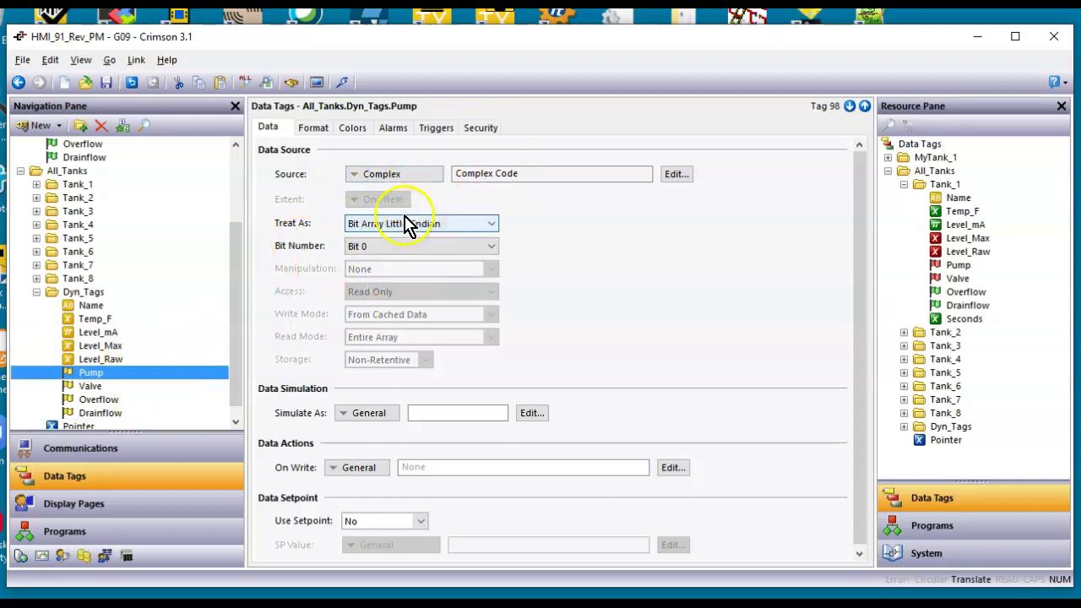
pyautogui.click(677, 174)
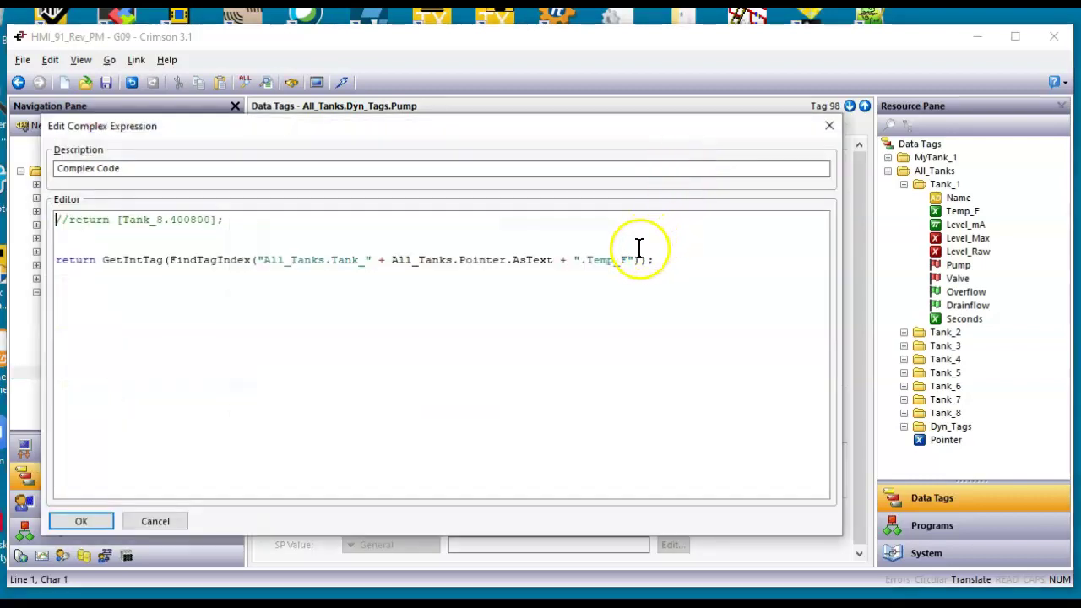
pyautogui.click(630, 257)
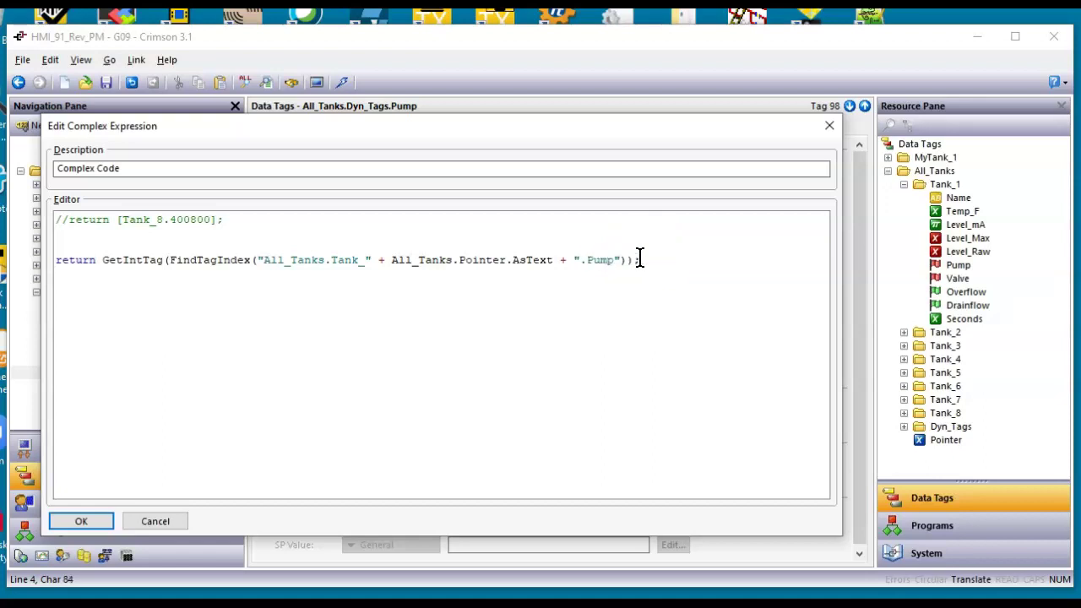
pyautogui.click(80, 527)
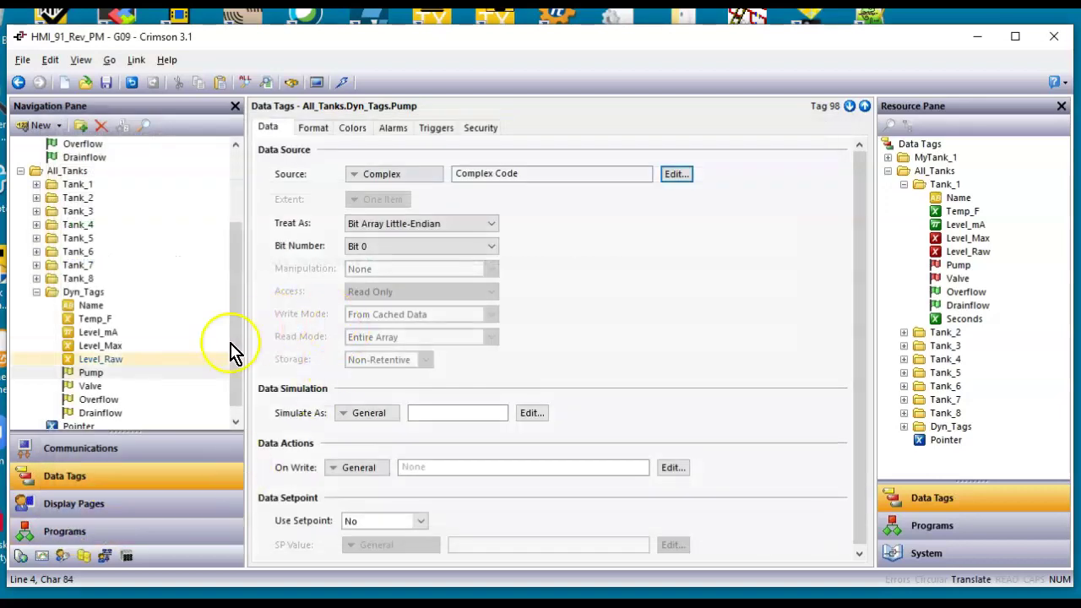
# Step: Replace Temp_F with Valve in the final string of the complex source expression of Valve in Dyn_Tags
pyautogui.click(91, 386)
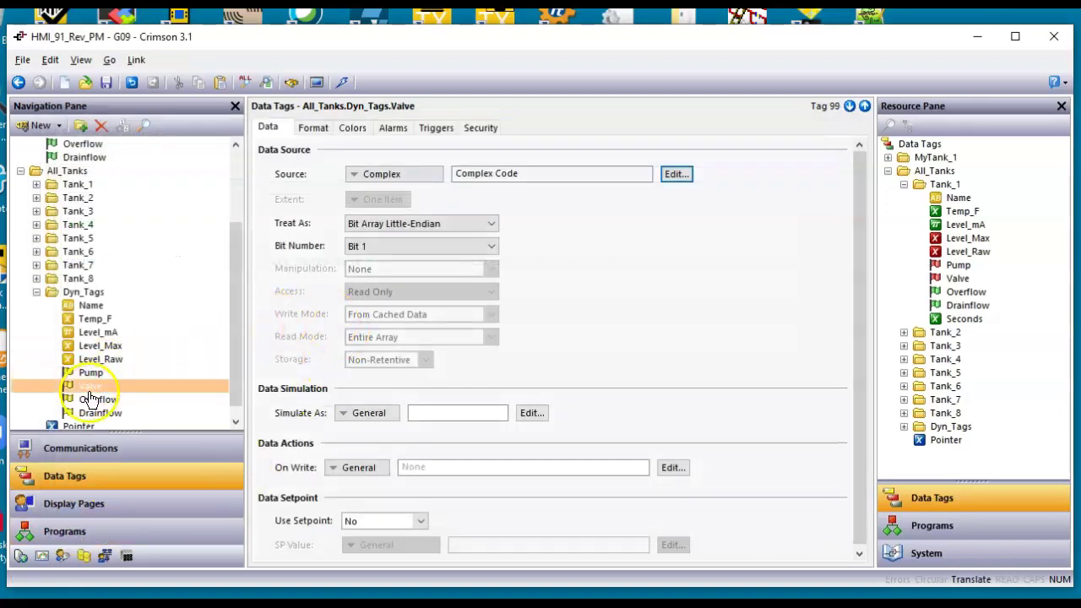
pyautogui.click(665, 177)
pyautogui.click(632, 260)
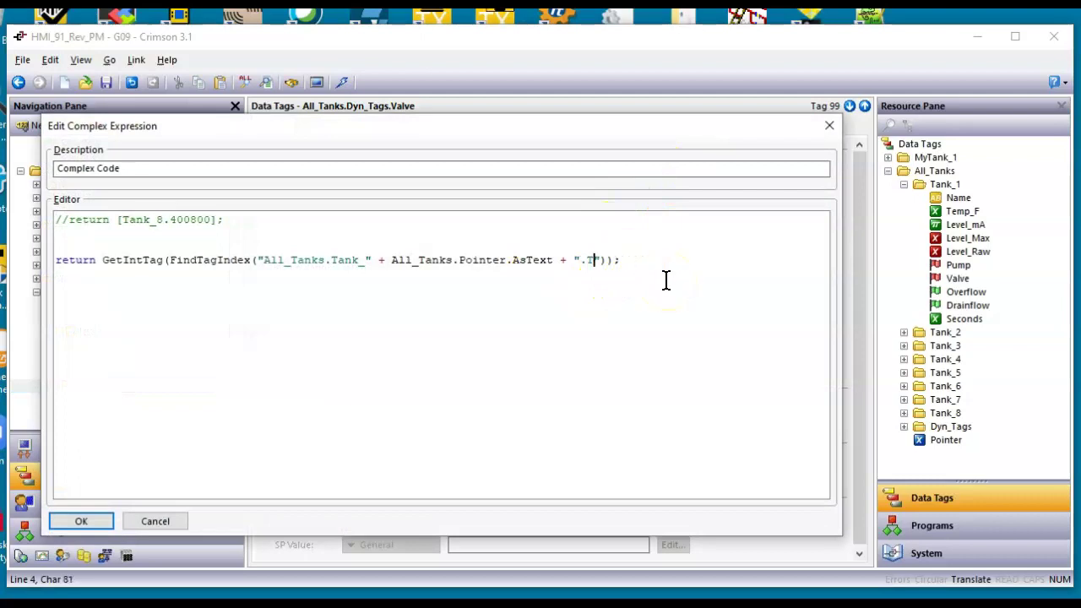
pyautogui.write('Valve')
pyautogui.click(76, 523)
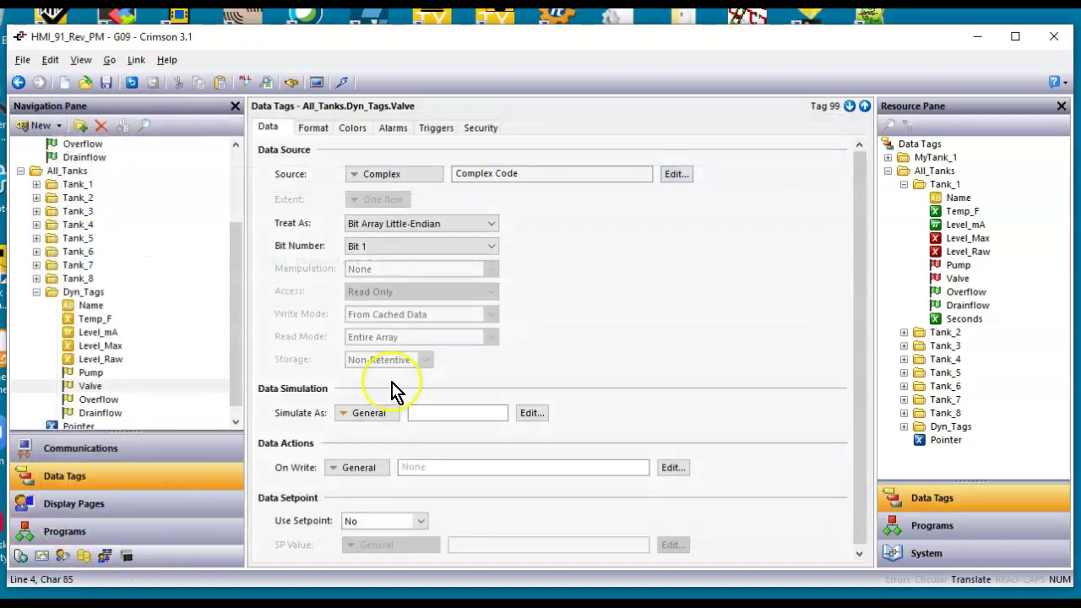
# Step: Change the final string in the complex source expression of Overflow in Dyn_Tags to ".Overflow"
pyautogui.click(116, 398)
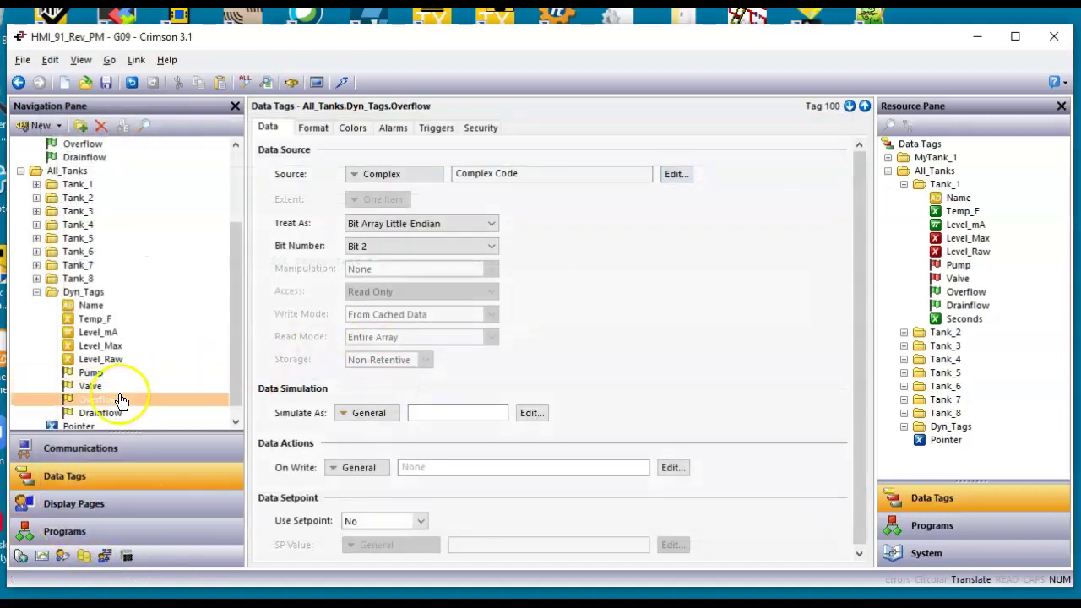
pyautogui.click(679, 181)
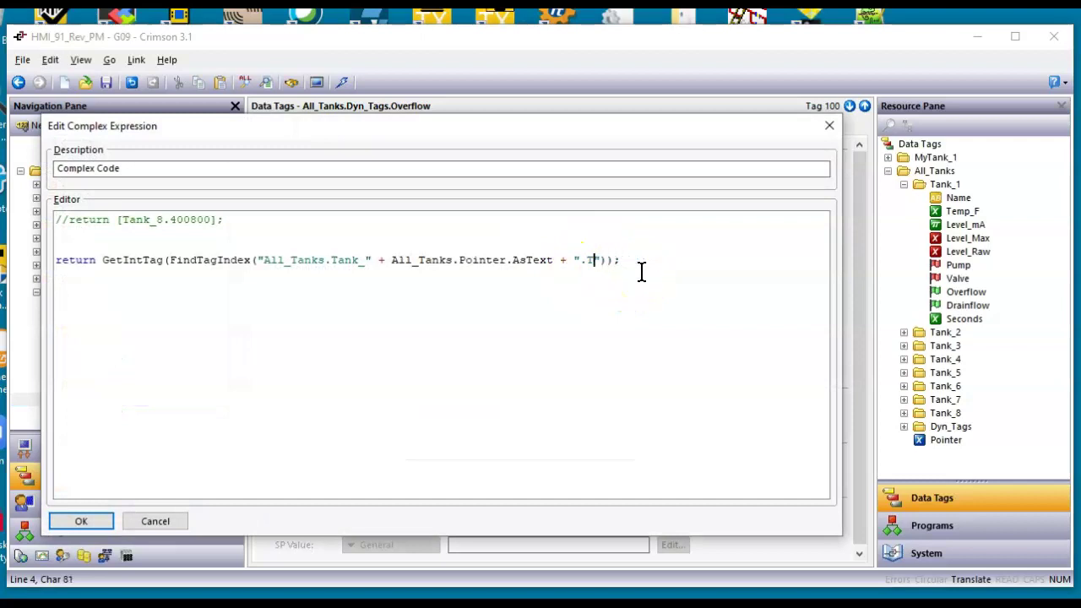
pyautogui.write('verflow')
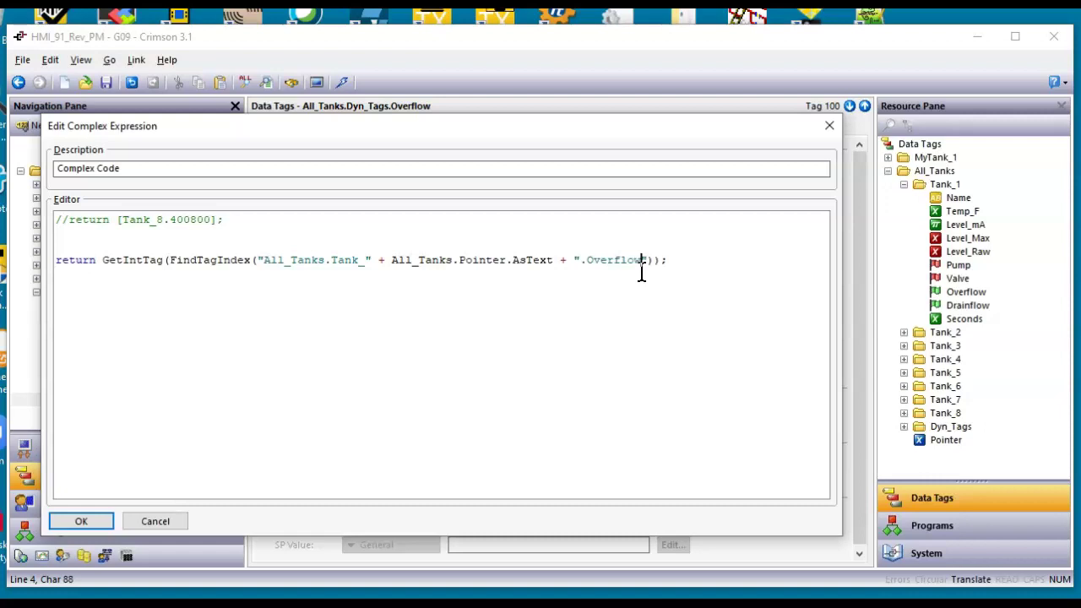
pyautogui.click(83, 521)
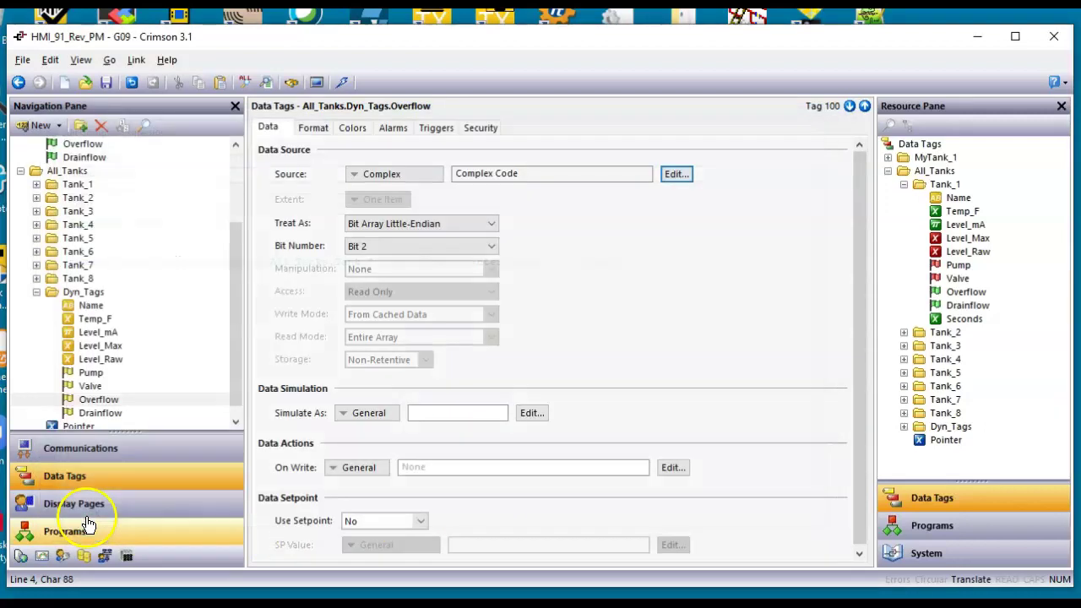
# Step: Change the final string in the complex source expression of Drainflow in Dyn_Tags to ".Drainflow"
pyautogui.click(101, 413)
pyautogui.click(680, 176)
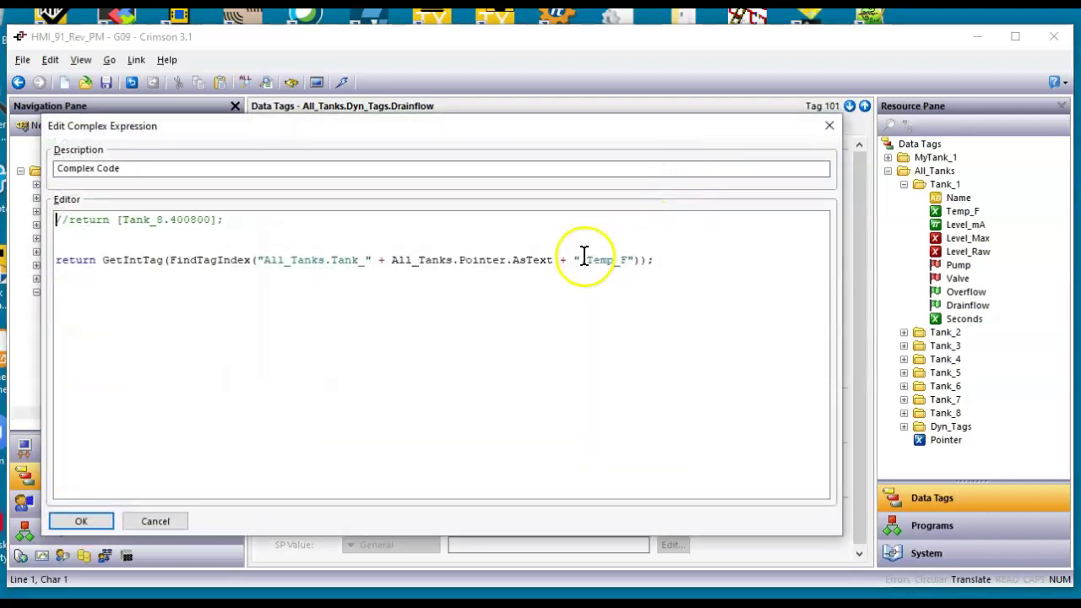
pyautogui.click(631, 259)
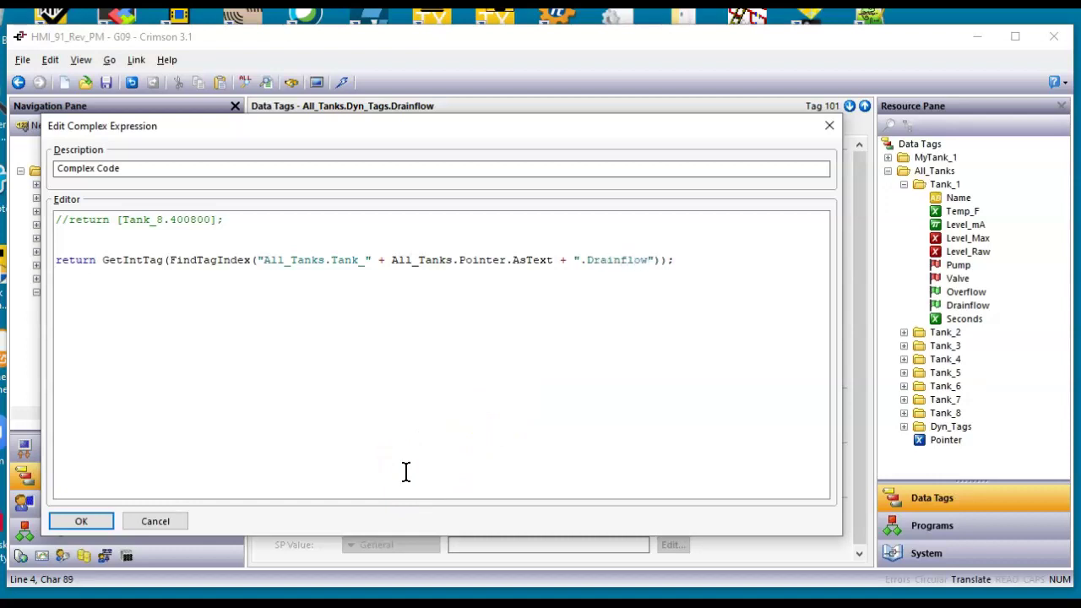
pyautogui.click(95, 522)
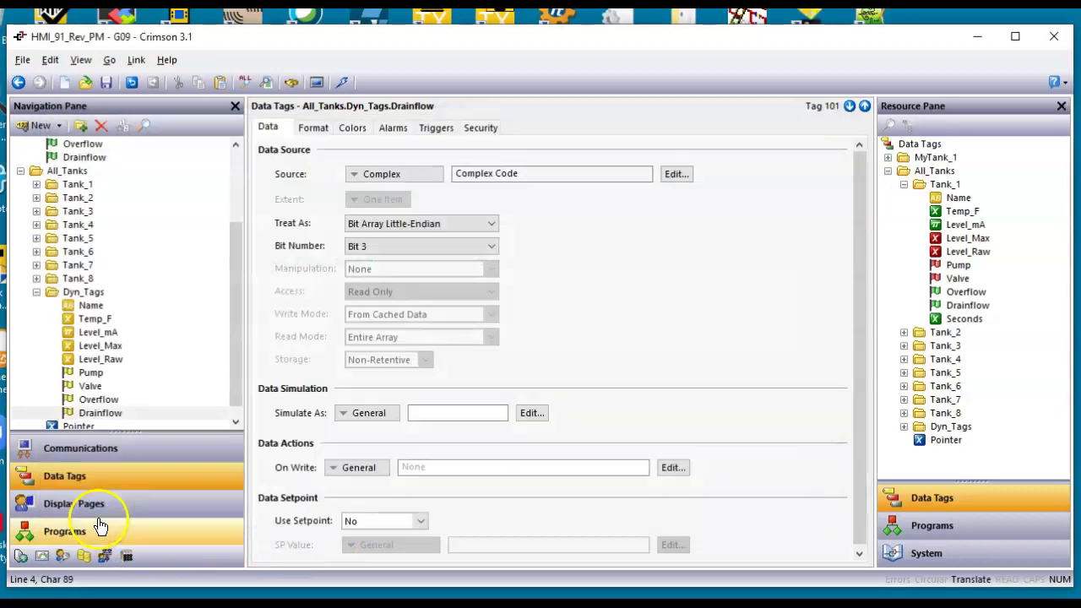
# Step: Set the Pump and Valve tags in Dyn_Tags to be treated as Unsigned Integer
pyautogui.click(138, 376)
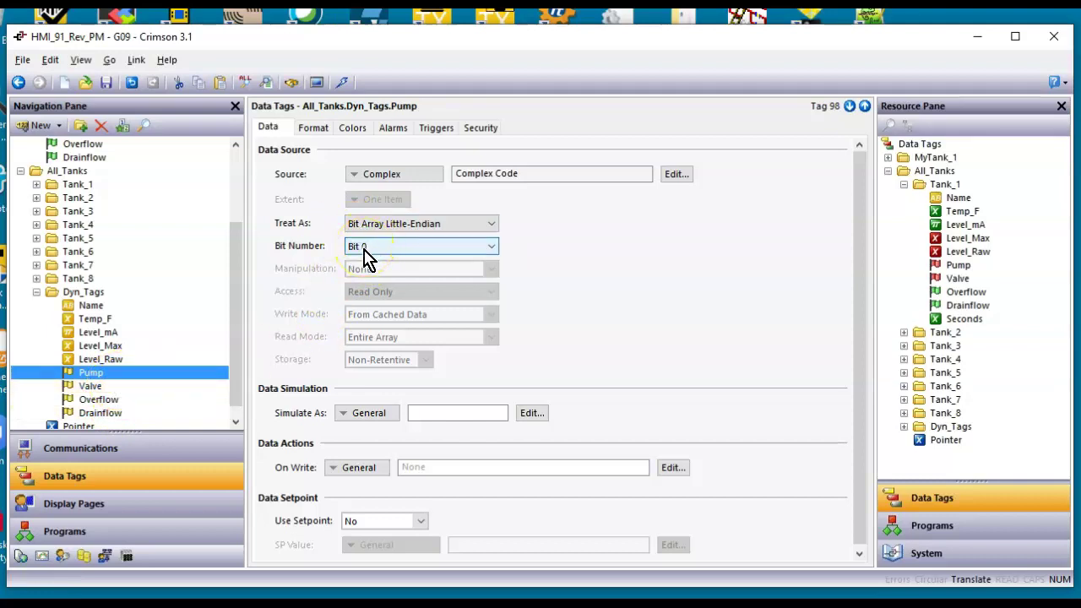
pyautogui.click(387, 223)
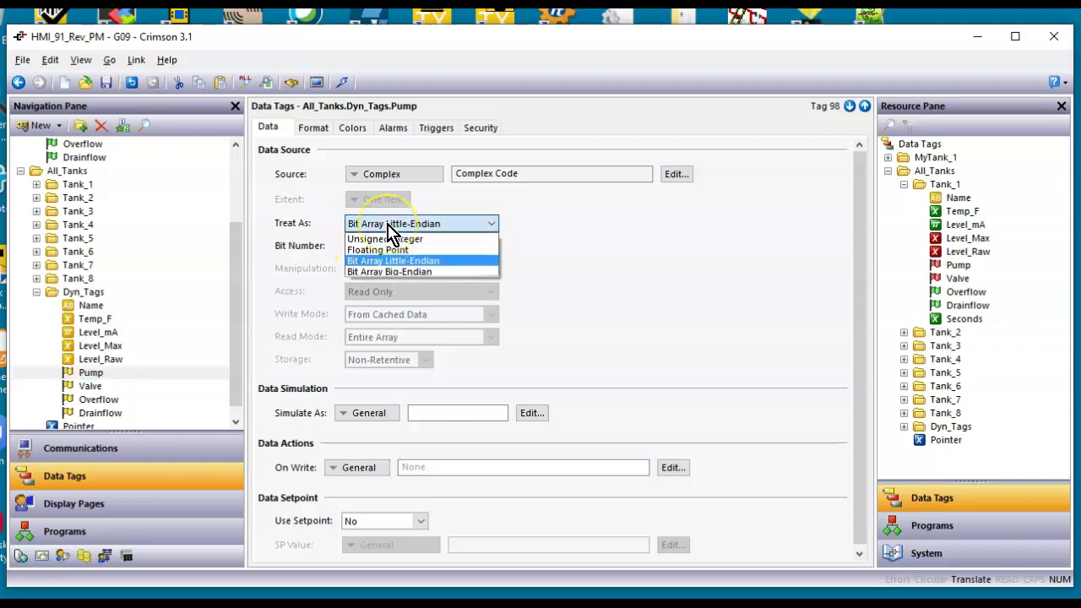
pyautogui.click(391, 241)
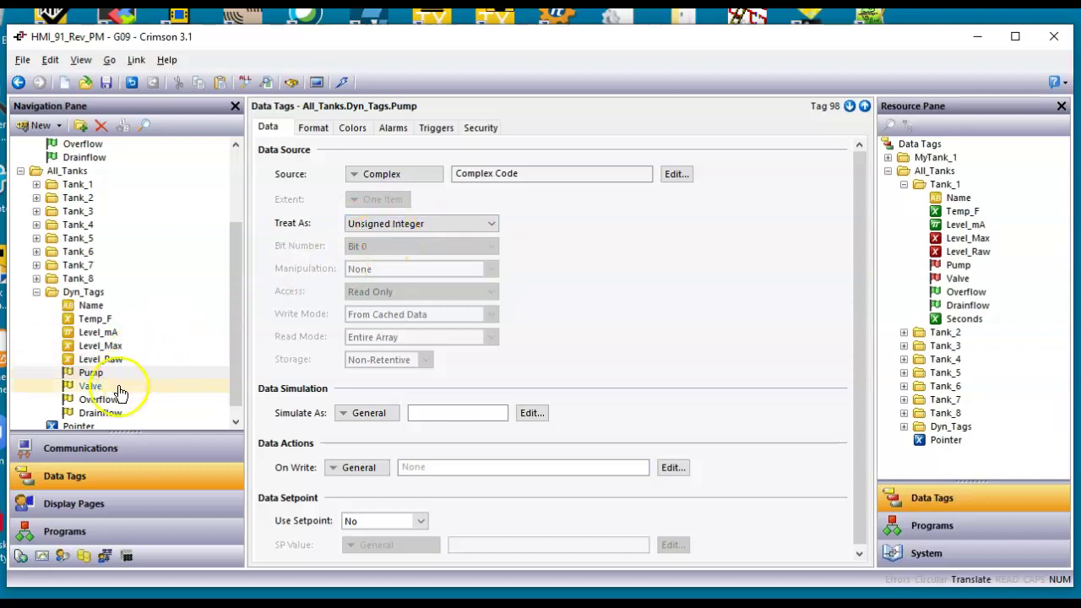
pyautogui.click(121, 387)
pyautogui.click(379, 224)
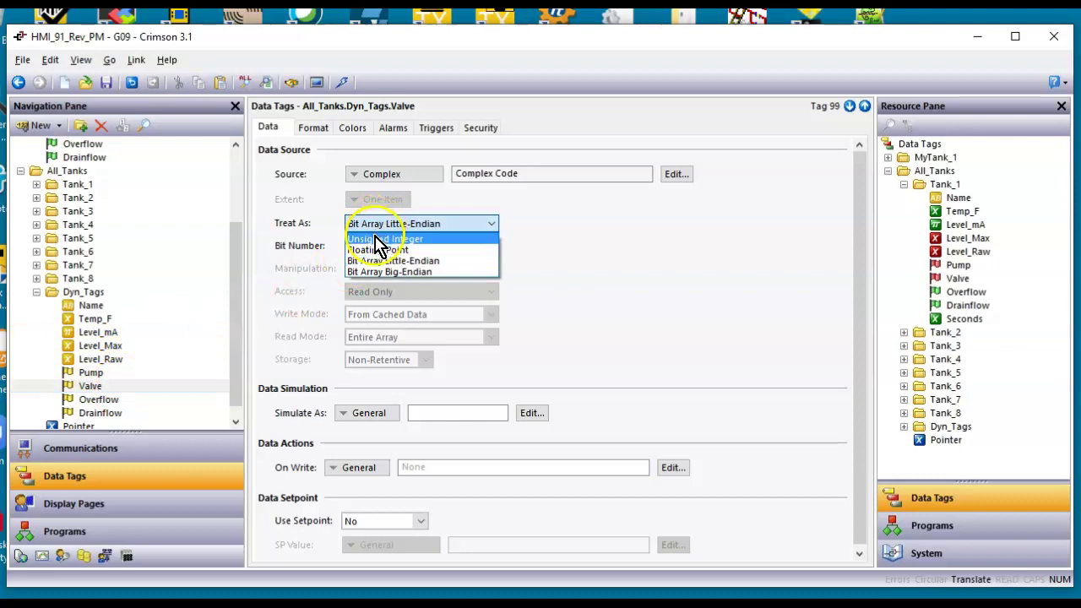
pyautogui.click(376, 240)
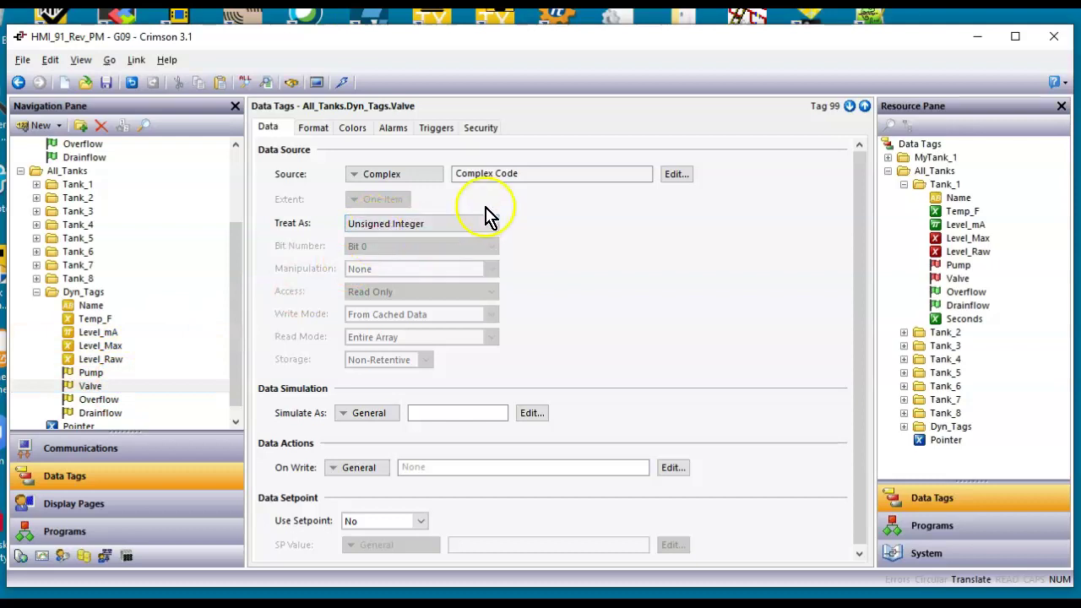
# Step: Set the Overflow and Drainflow tags in Dyn_Tags to be treated as Unsigned Integer
pyautogui.click(99, 399)
pyautogui.click(406, 223)
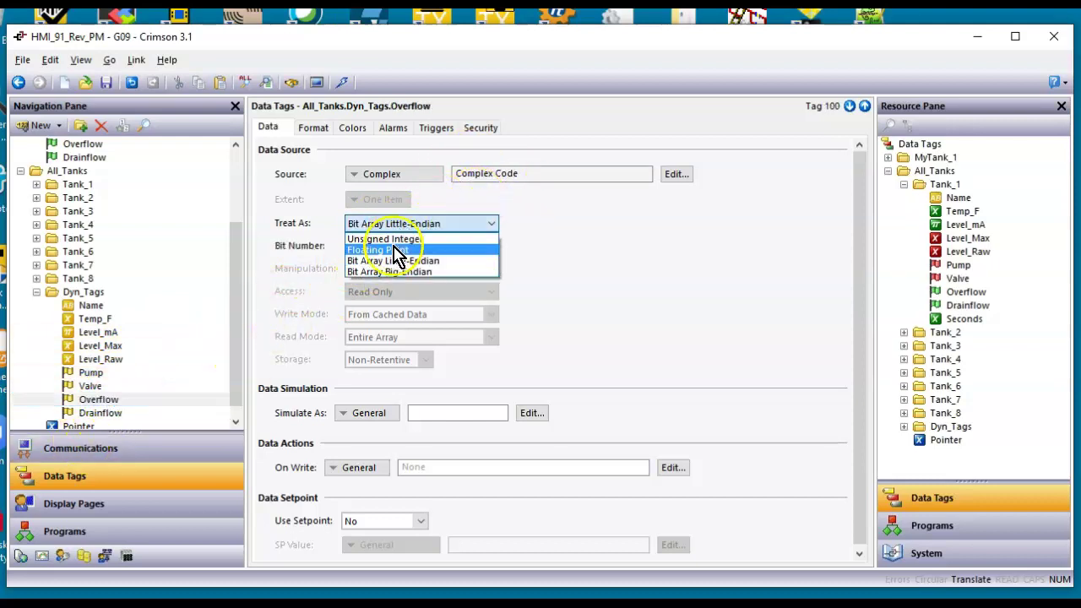
pyautogui.click(384, 239)
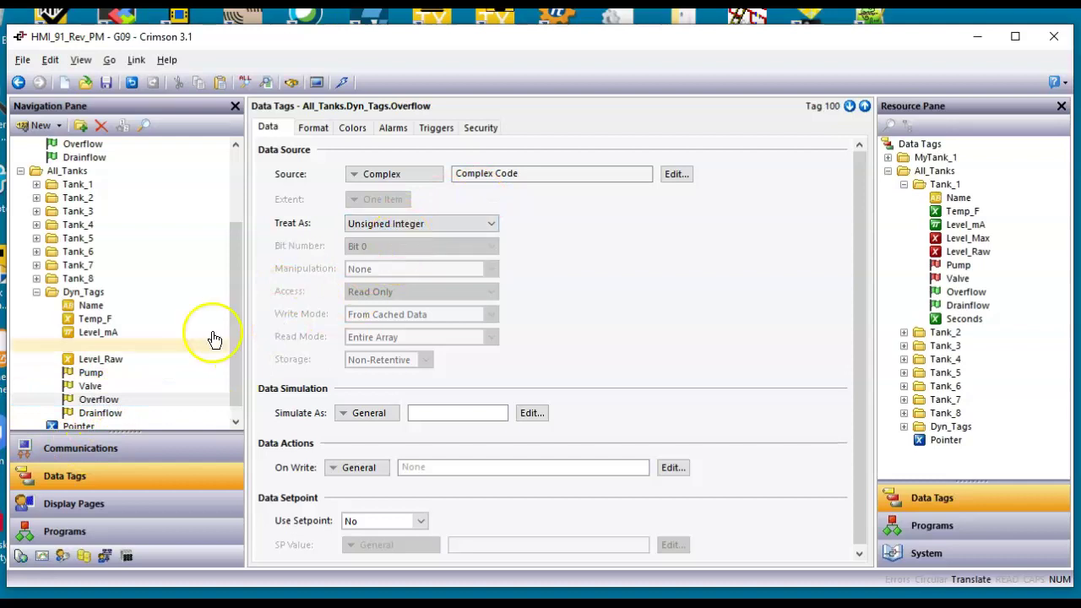
pyautogui.click(122, 417)
pyautogui.click(380, 226)
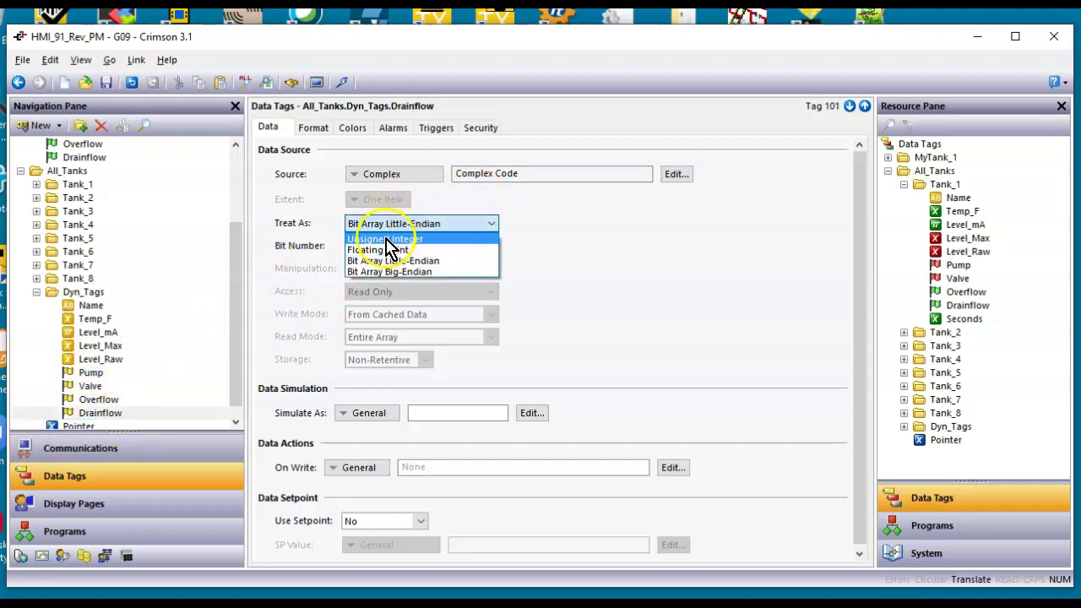
pyautogui.click(385, 237)
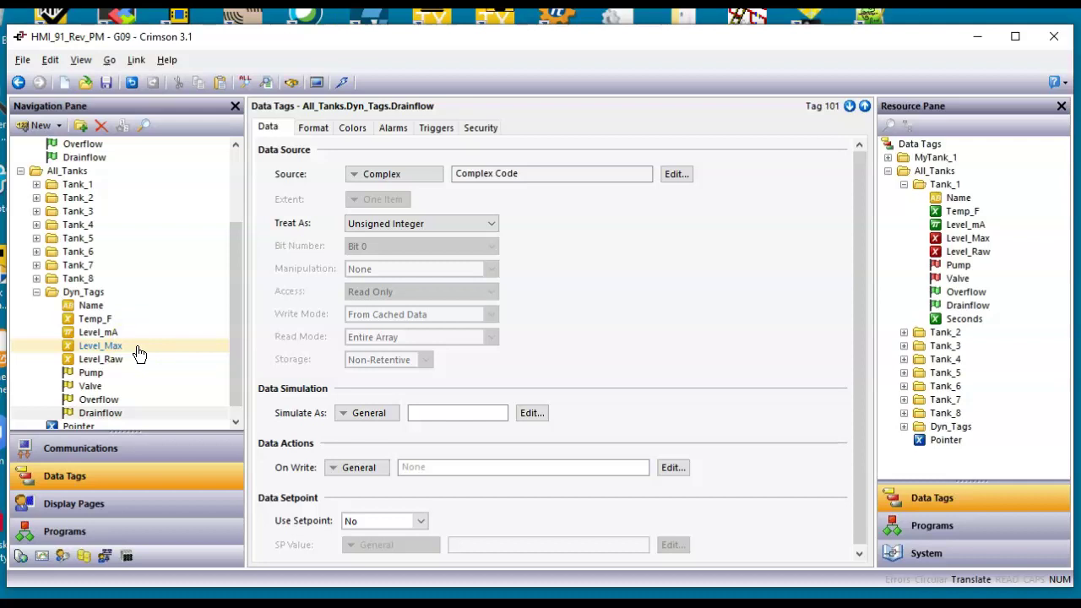
# Step: Add a new display page and move it above MENU at the start of the page list
pyautogui.click(125, 453)
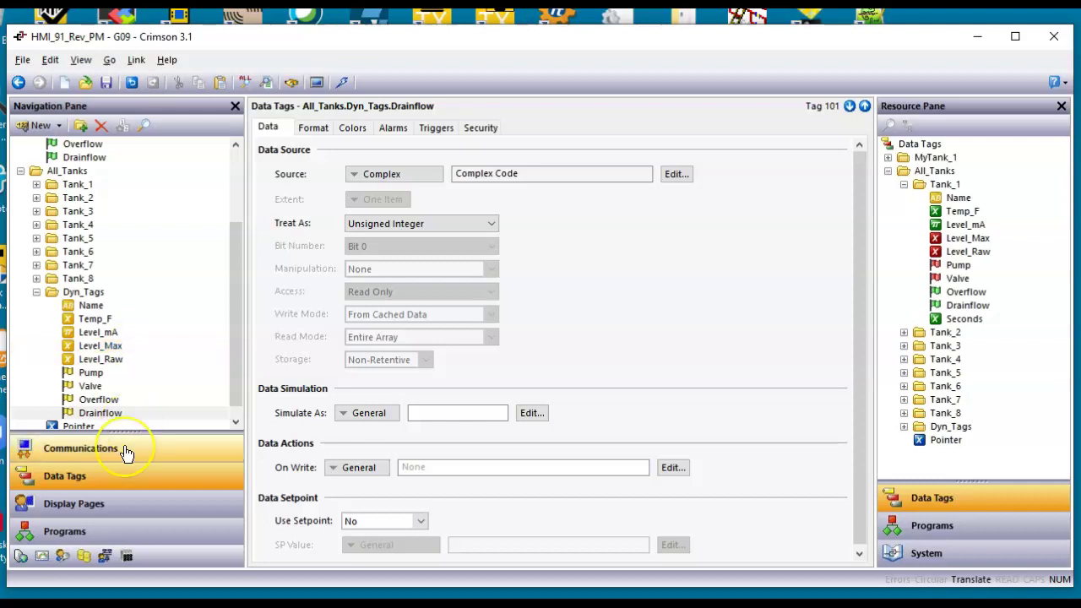
pyautogui.click(108, 510)
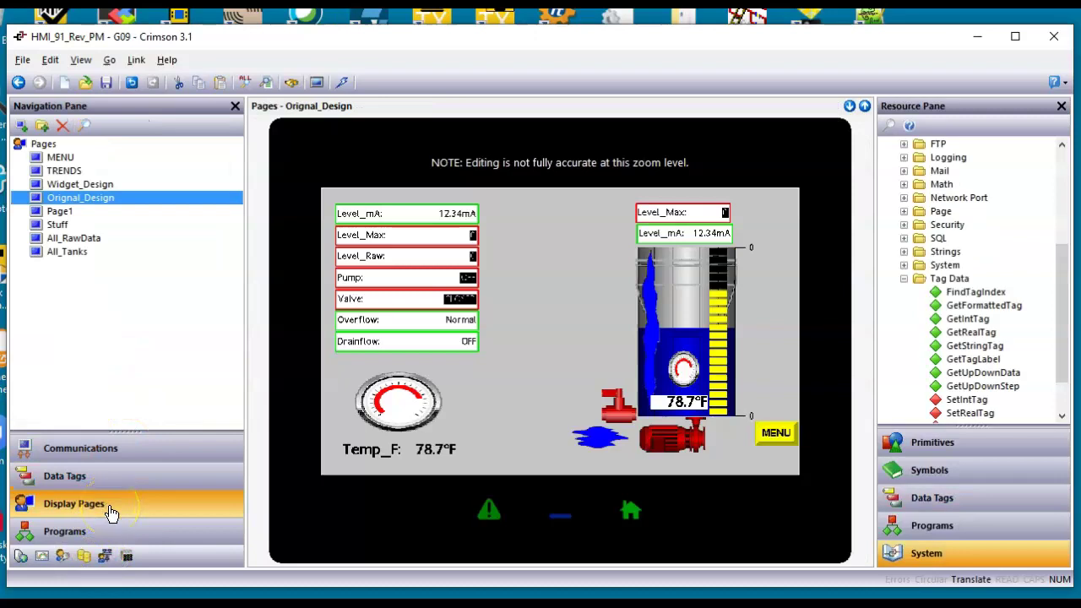
pyautogui.click(21, 131)
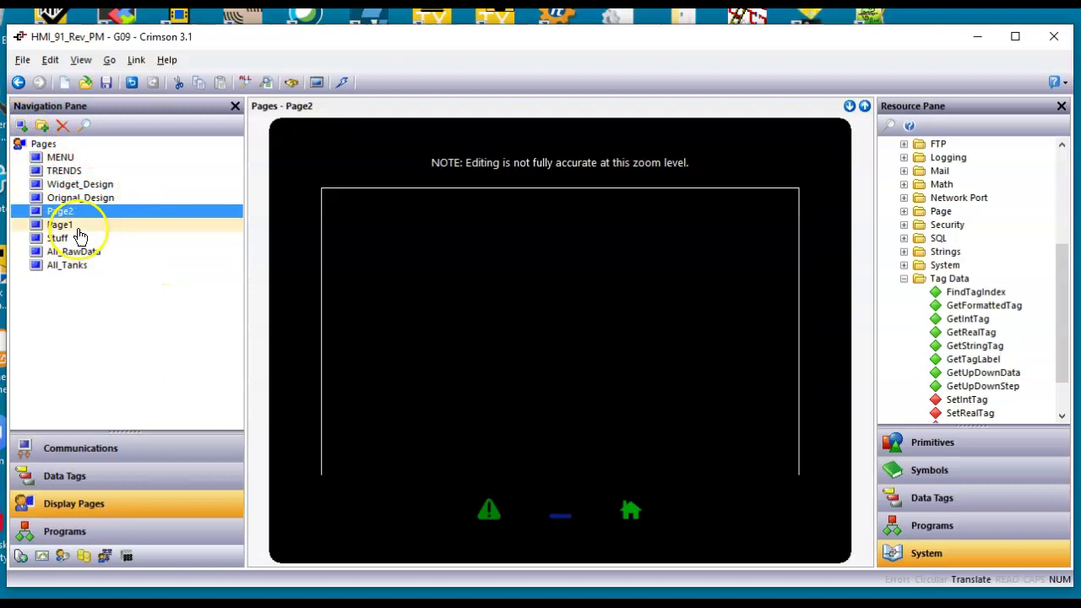
pyautogui.moveTo(61, 211); pyautogui.dragTo(83, 157)
# Step: Set the fill color of the new display page to white in its page properties
pyautogui.rightClick(415, 302)
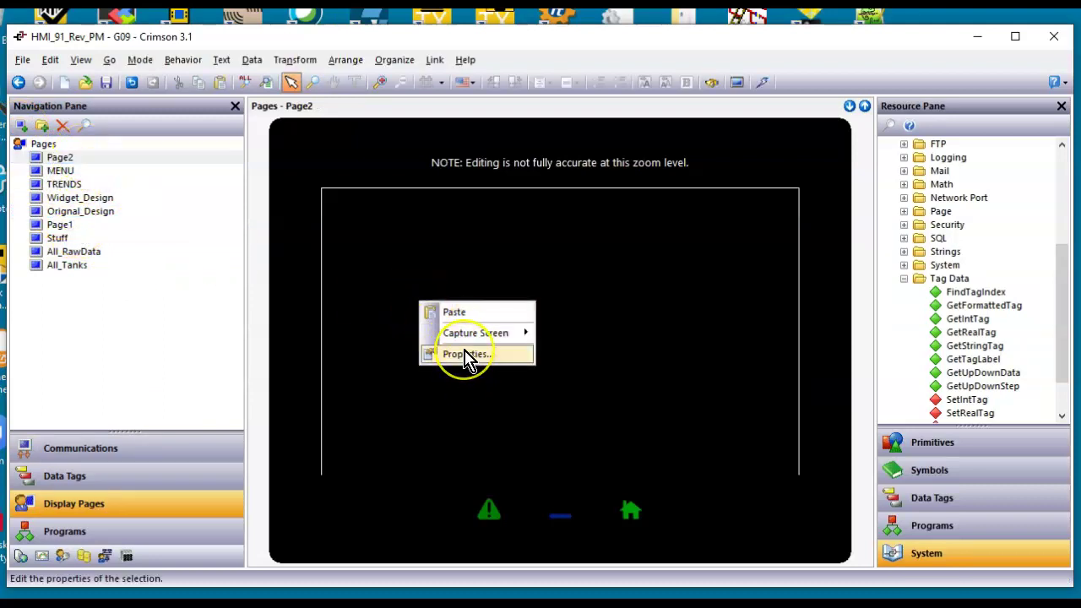
pyautogui.click(465, 354)
pyautogui.click(456, 309)
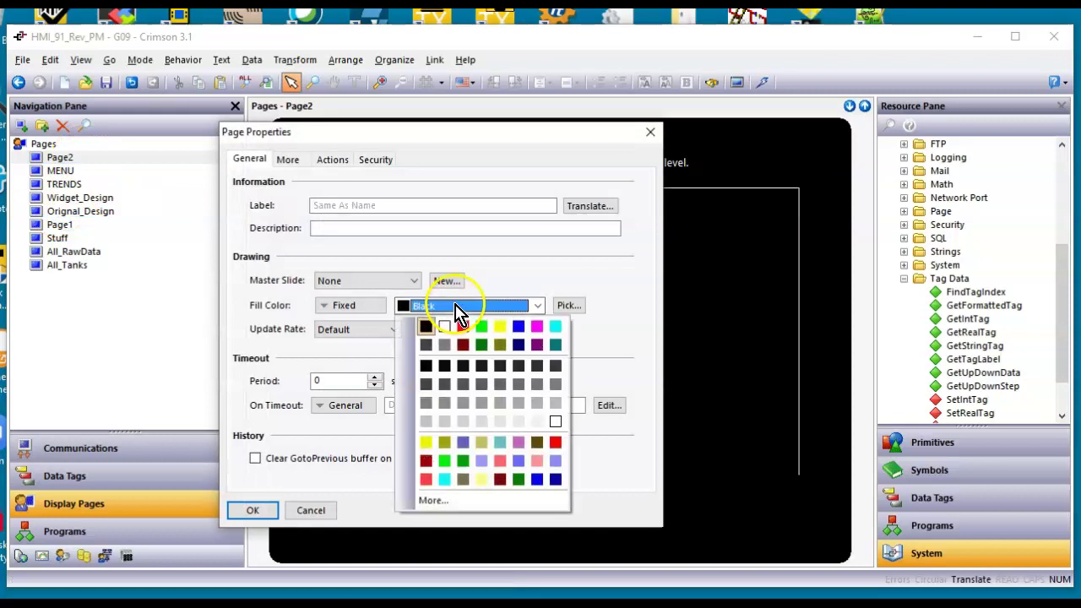
pyautogui.click(445, 326)
pyautogui.click(244, 510)
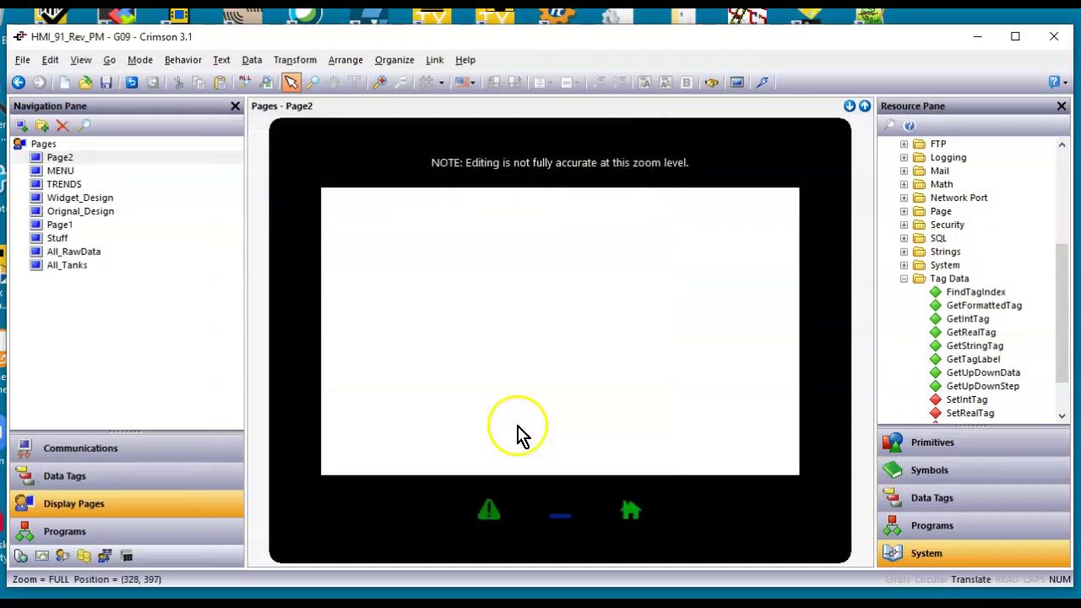
# Step: Place the nine Dyn_Tags tags on Page2 as data boxes and enlarge the group to fill the page's height
pyautogui.click(943, 501)
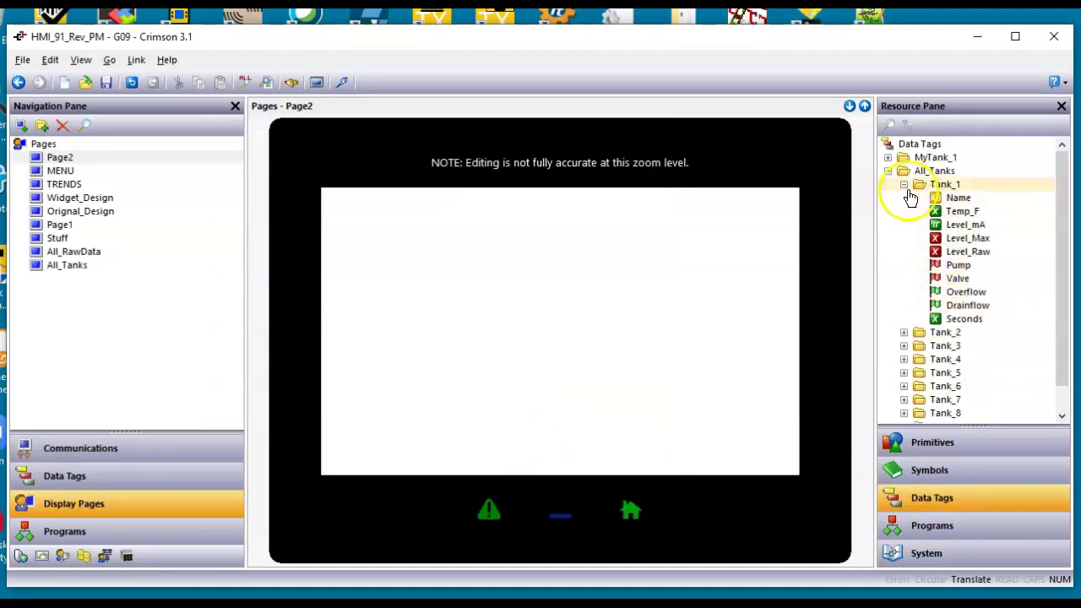
pyautogui.click(903, 184)
pyautogui.moveTo(939, 308); pyautogui.dragTo(382, 265)
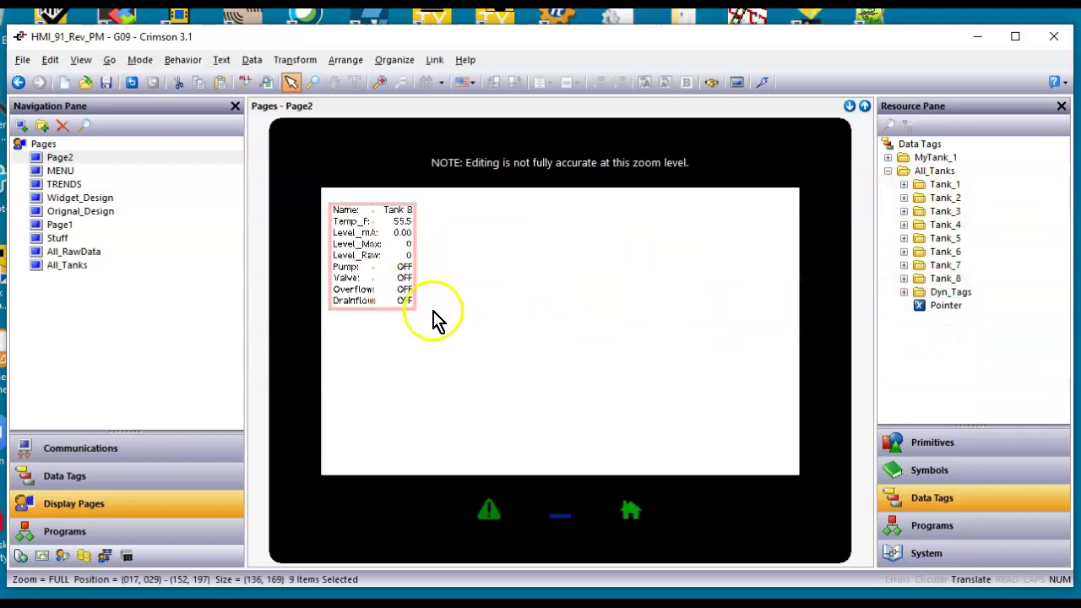
pyautogui.moveTo(411, 306); pyautogui.dragTo(510, 439)
# Step: Add a data box for the Pointer tag beside the tank tags on Page2 and set its operation to Data Entry
pyautogui.moveTo(944, 307); pyautogui.dragTo(653, 215)
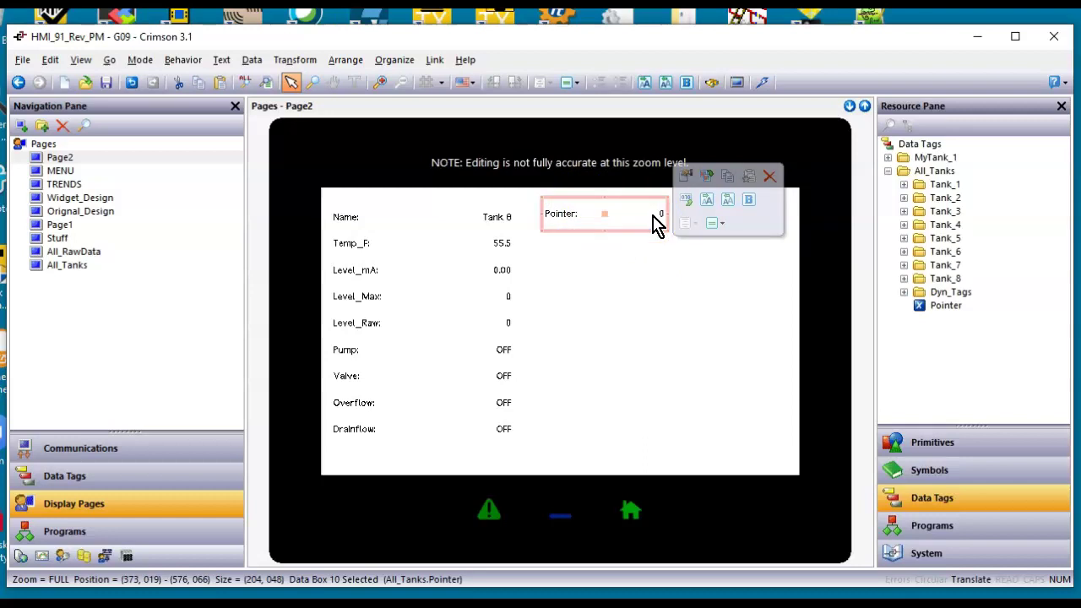
pyautogui.doubleClick(657, 224)
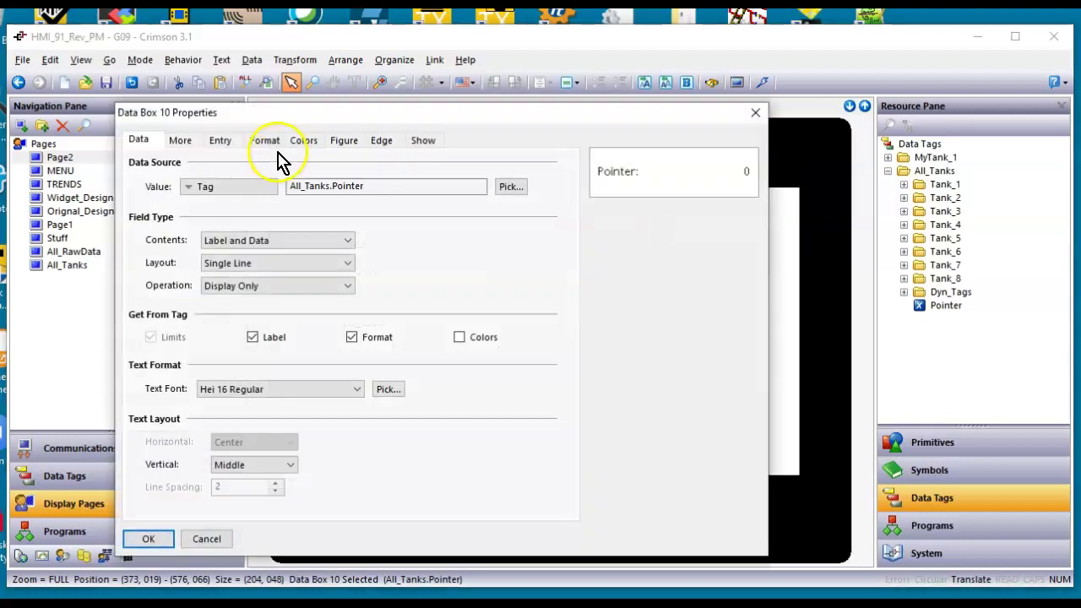
pyautogui.click(306, 288)
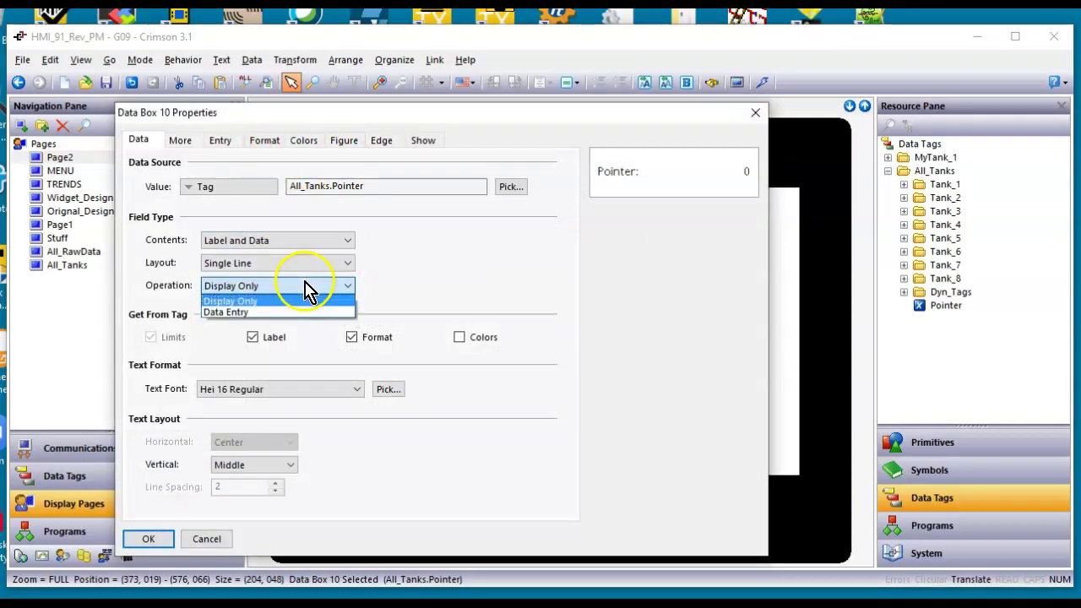
pyautogui.click(296, 312)
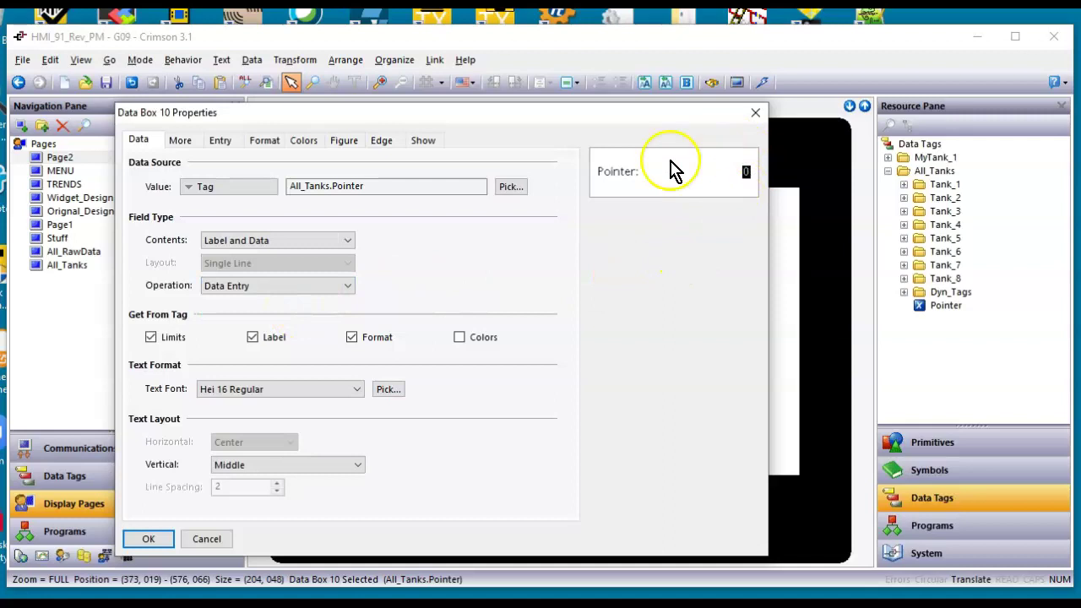
# Step: Give the Pointer data box a 3-pixel solid red edge
pyautogui.click(377, 142)
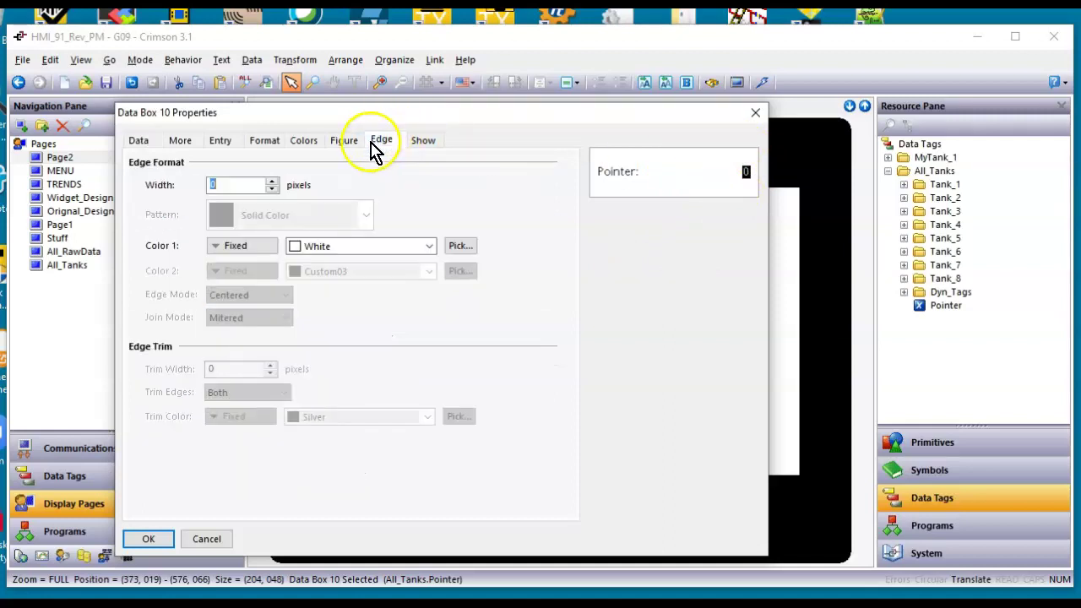
pyautogui.click(272, 183)
pyautogui.click(271, 183)
pyautogui.click(271, 183)
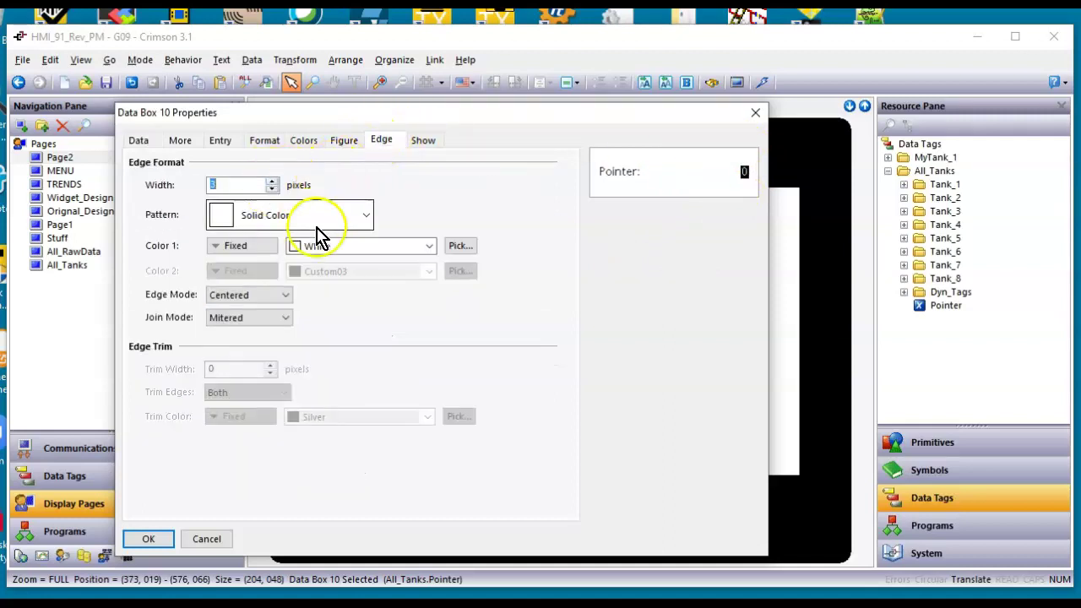
pyautogui.click(347, 257)
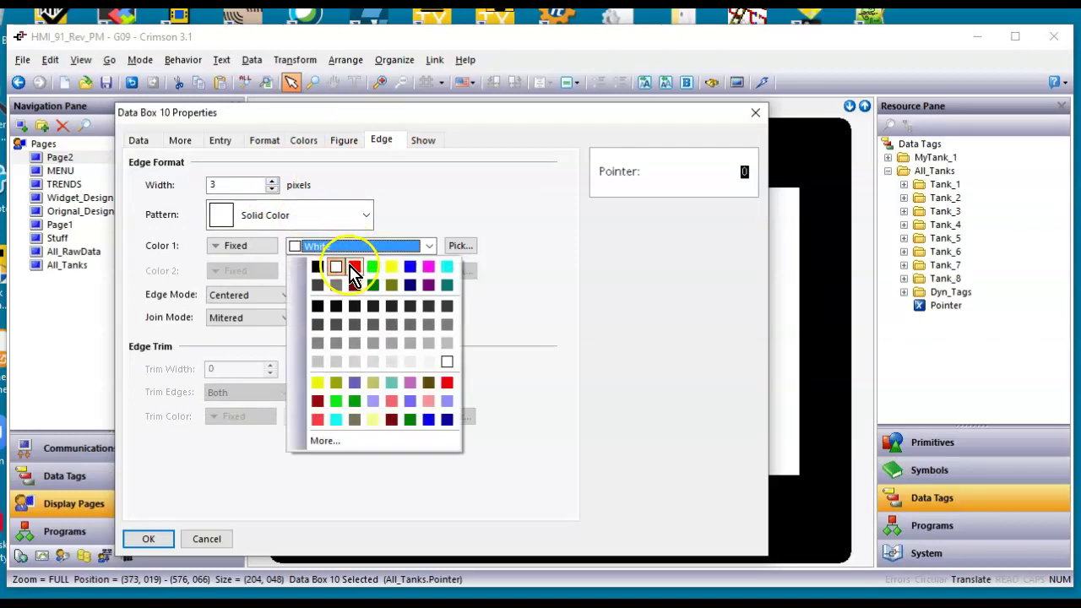
pyautogui.click(348, 269)
pyautogui.click(144, 539)
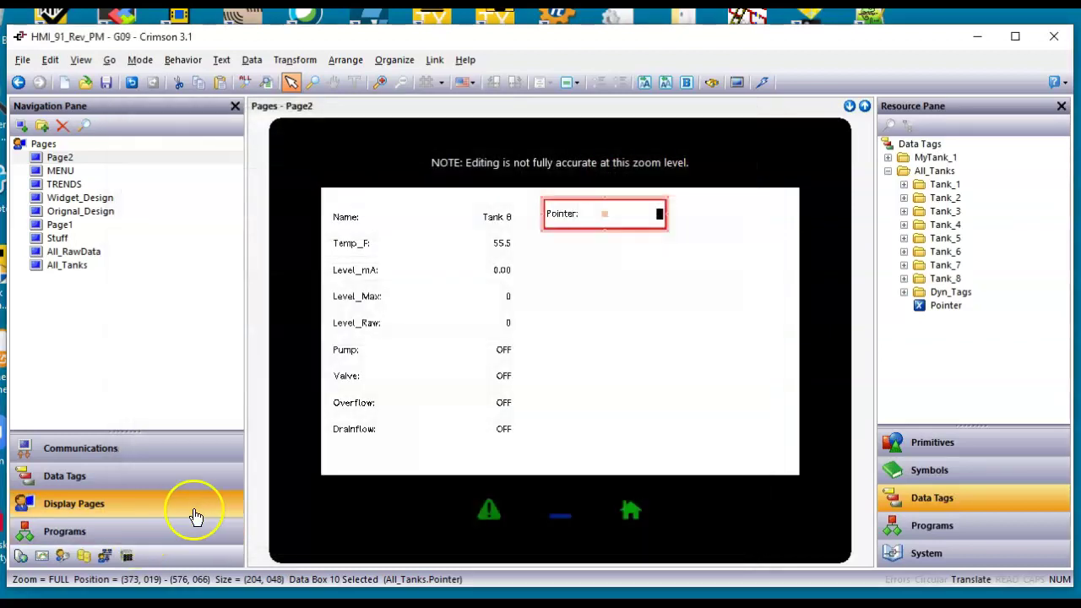
pyautogui.click(635, 427)
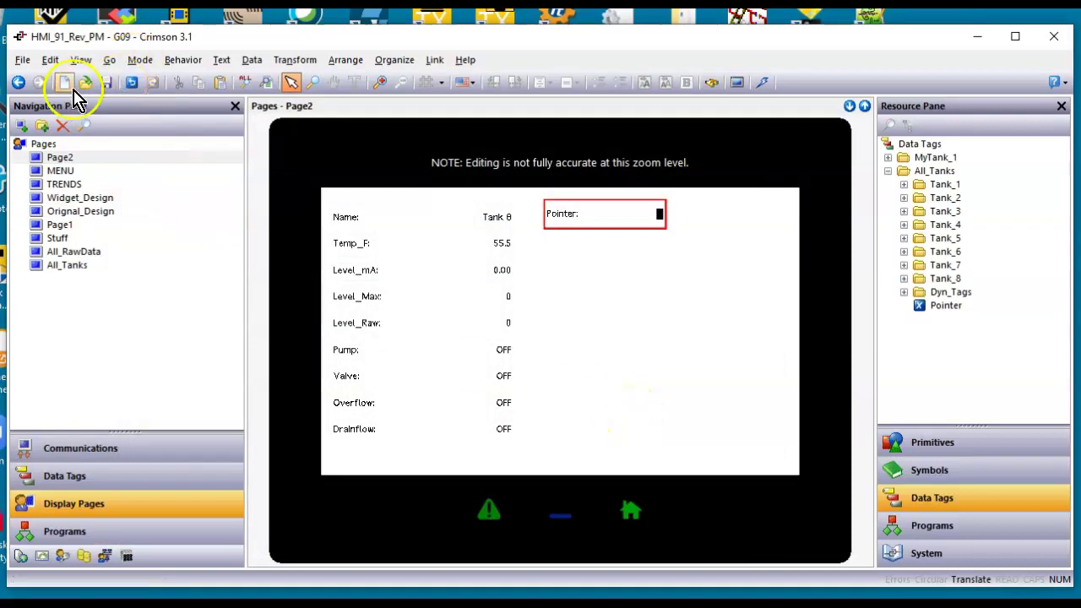
# Step: Save the database and try to download it to the device, declining to continue with un-translated programs
pyautogui.click(106, 85)
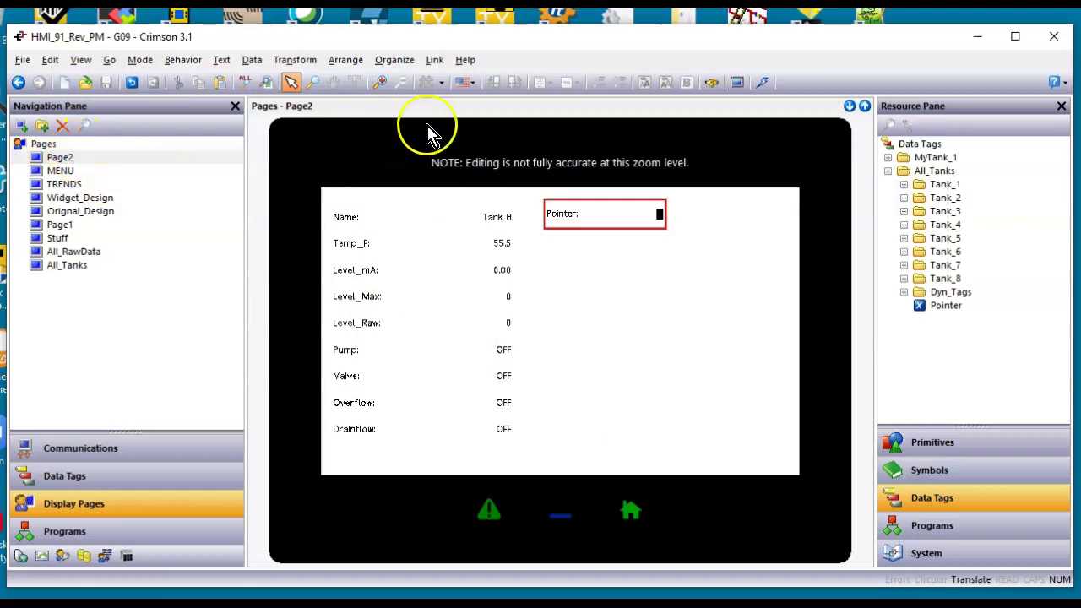
pyautogui.click(766, 84)
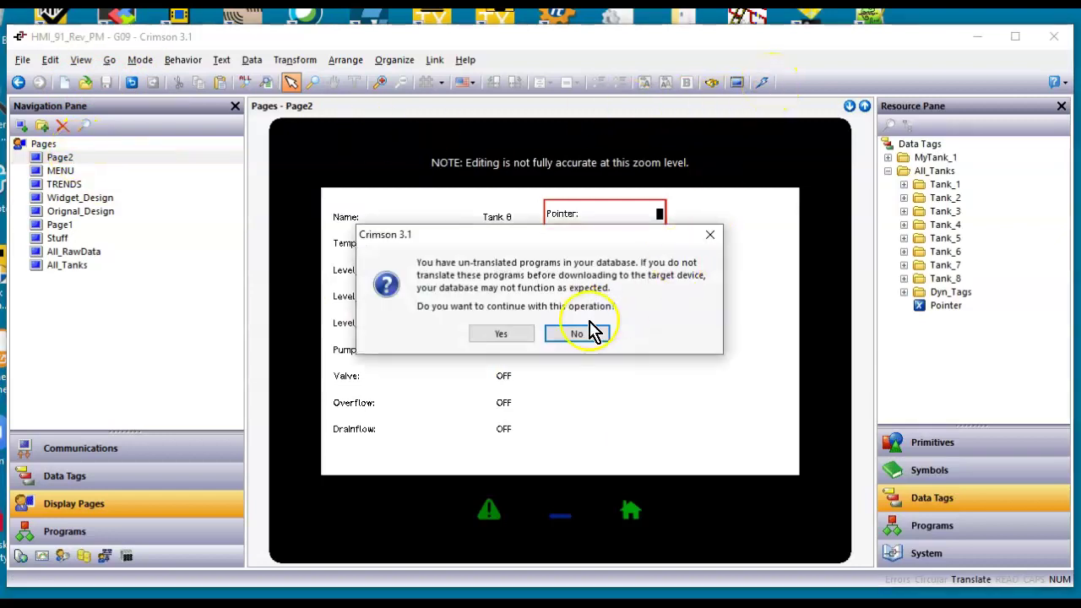
pyautogui.click(605, 336)
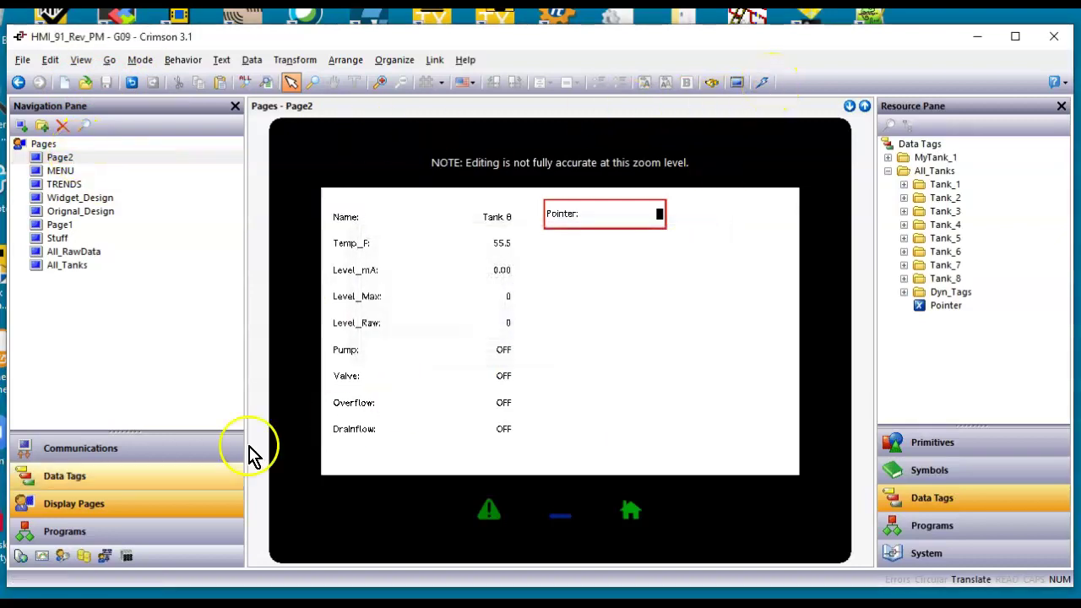
# Step: Delete Program1 from the programs and download the database to the device
pyautogui.click(131, 534)
pyautogui.click(507, 240)
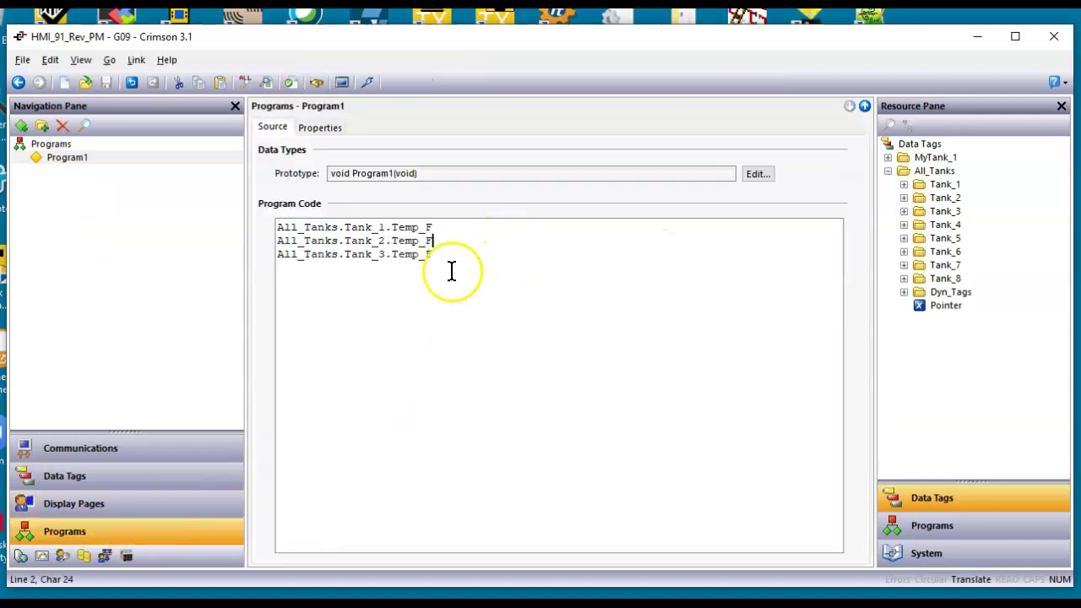
pyautogui.click(64, 126)
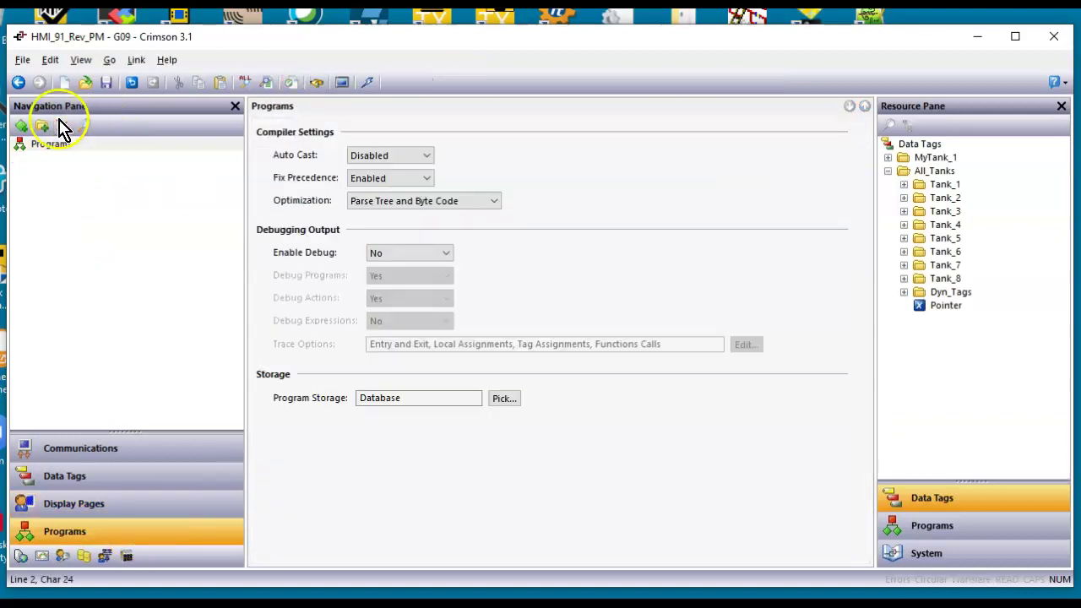
pyautogui.click(368, 83)
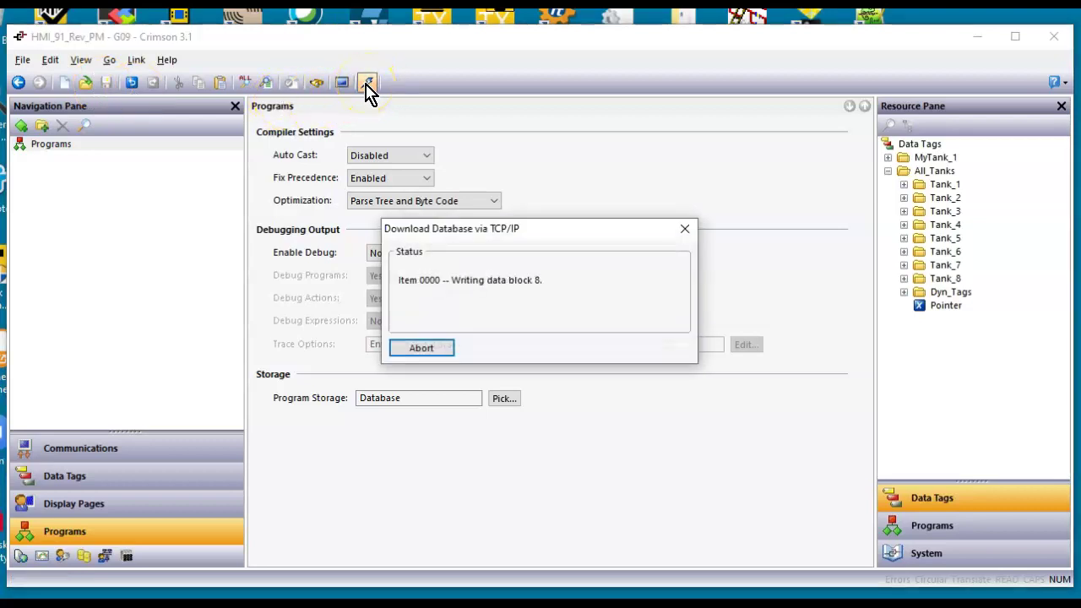
# Step: Switch to Chrome and show the new tag page in the WaZoo remote view, with the RTU 14 window minimized
pyautogui.moveTo(279, 591)
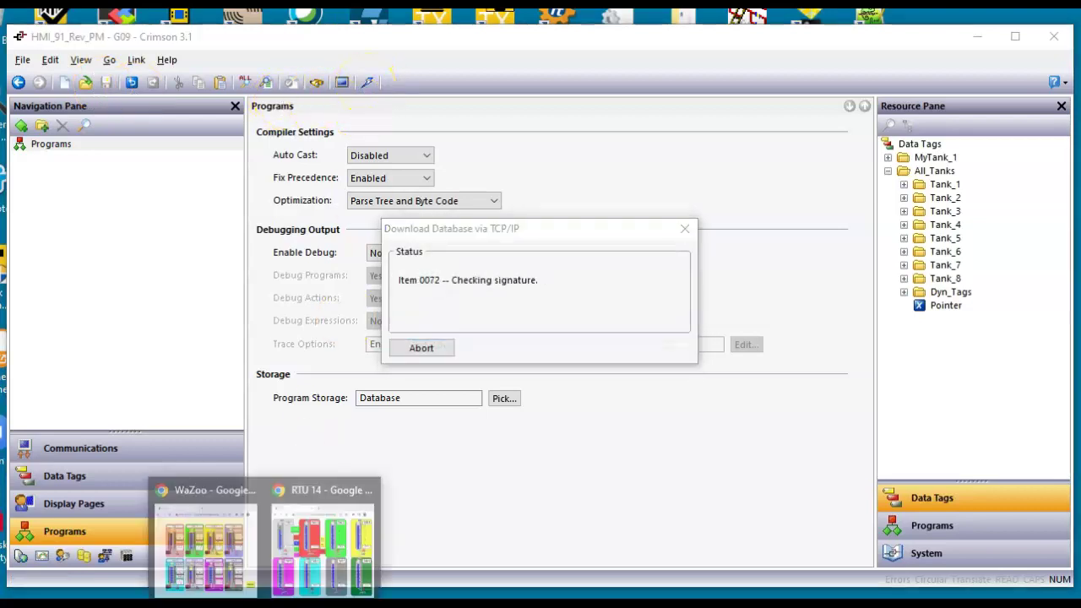
pyautogui.click(283, 554)
pyautogui.moveTo(242, 569)
pyautogui.click(221, 545)
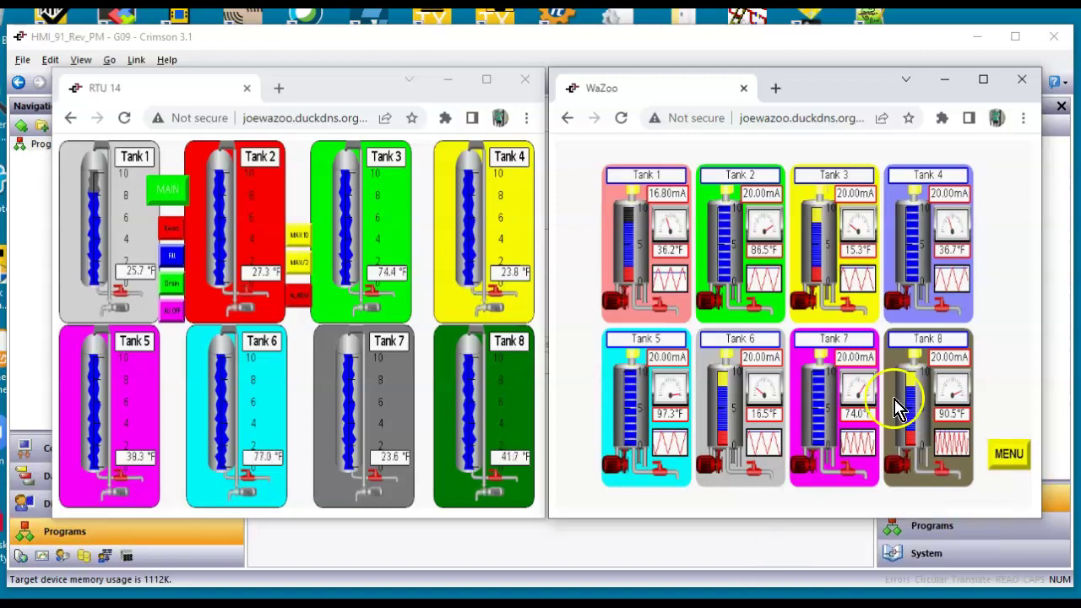
pyautogui.click(448, 82)
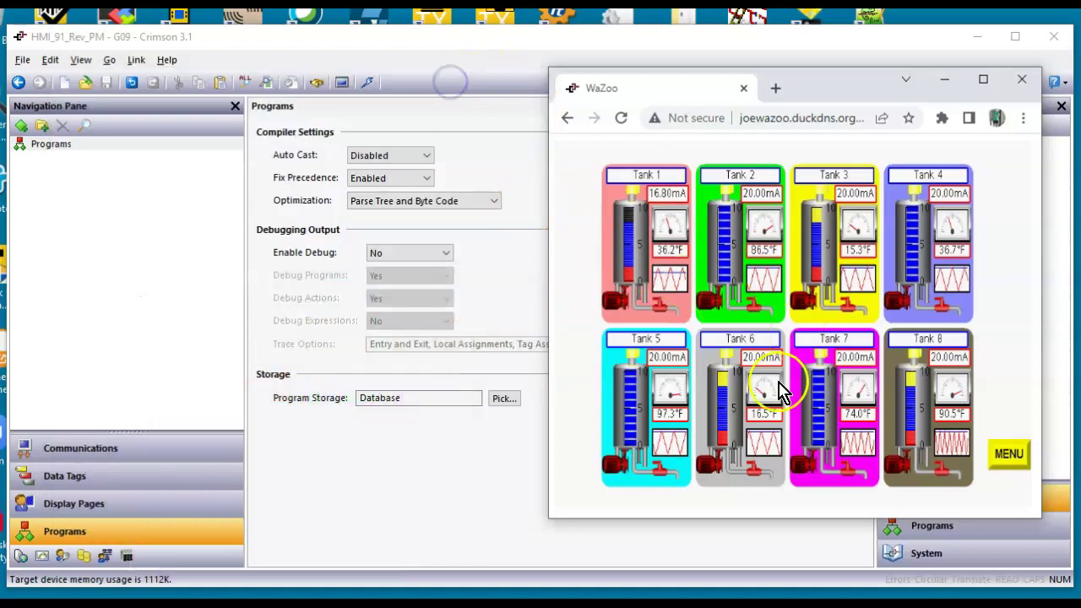
pyautogui.click(608, 386)
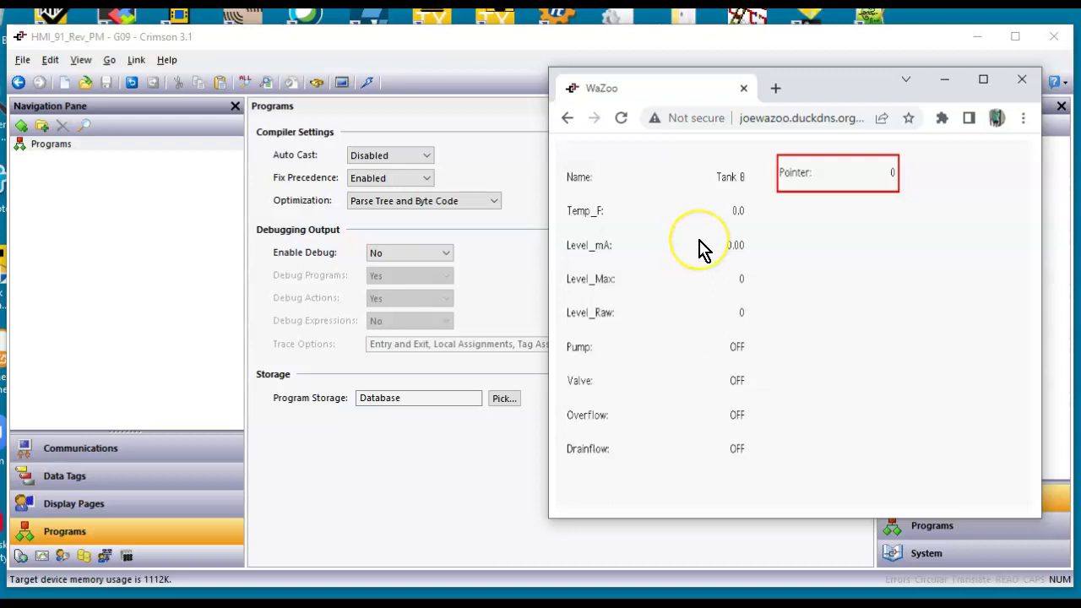
# Step: Test the WaZoo page by setting Pointer to 1 and back to 0
pyautogui.click(875, 172)
pyautogui.press('Return')
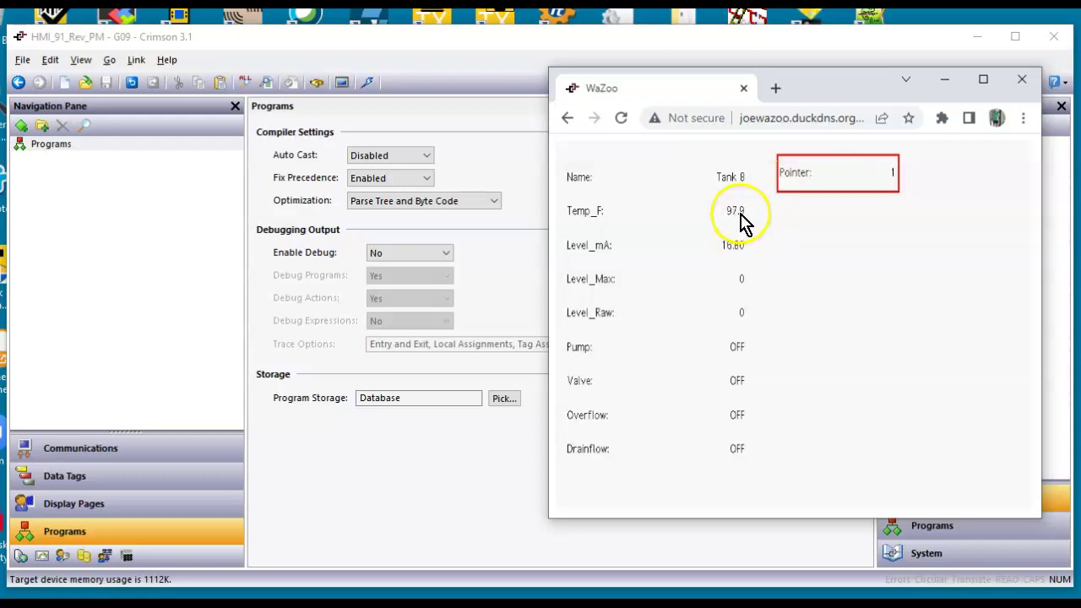
pyautogui.click(853, 180)
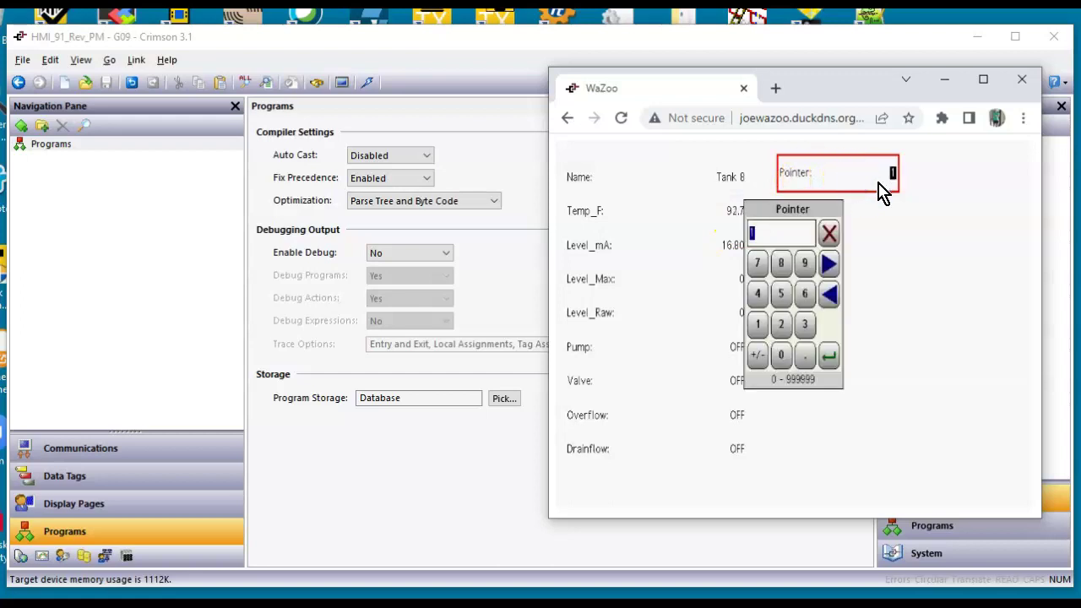
pyautogui.write('0')
pyautogui.press('Return')
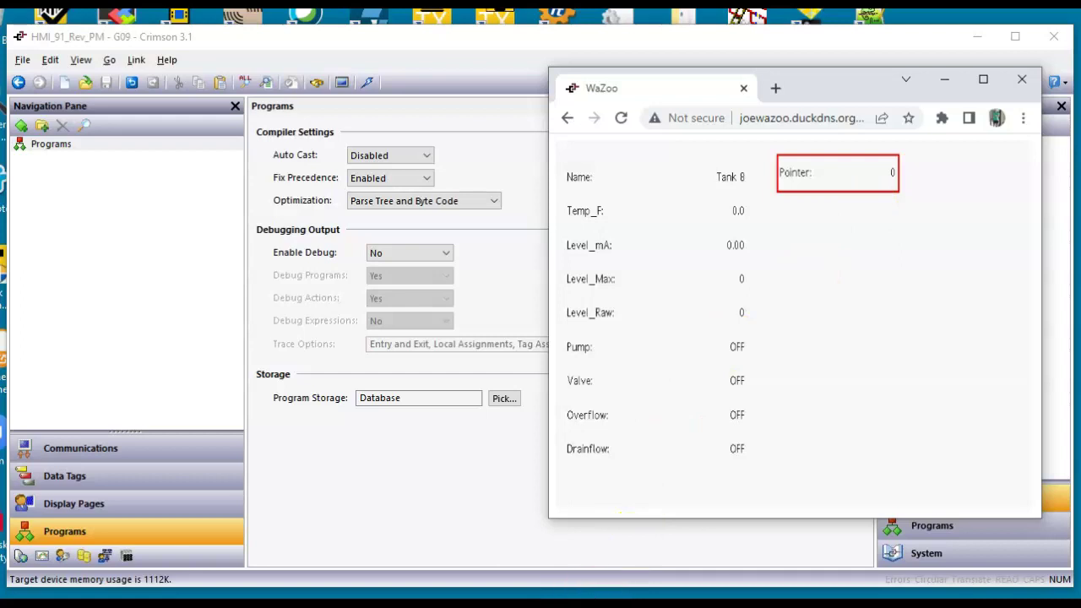
# Step: Bring the RTU 14 and WaZoo browser windows up side by side for comparing tank values
pyautogui.click(415, 603)
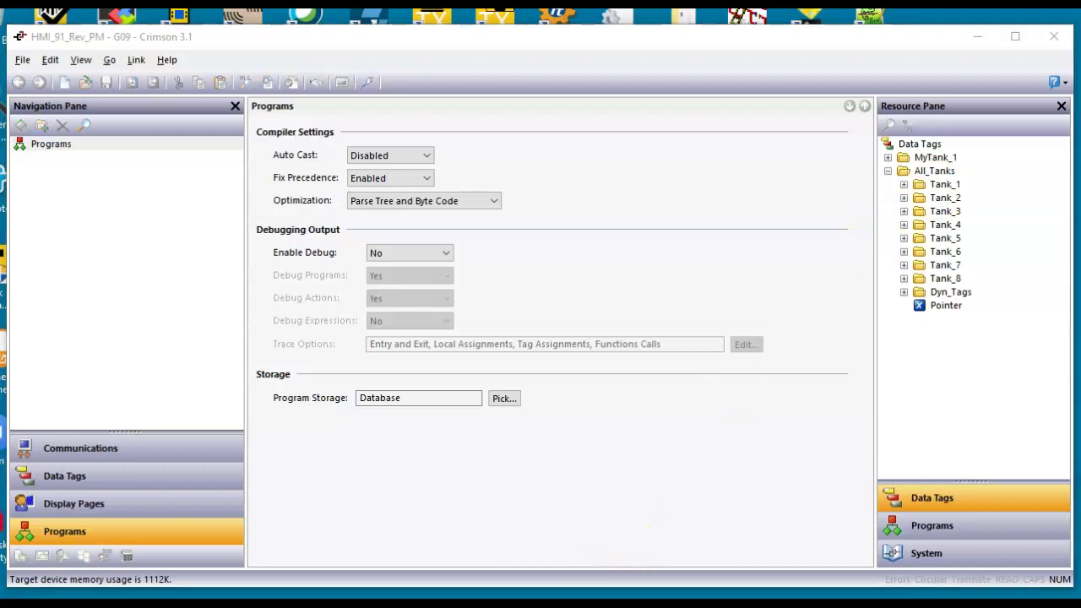
pyautogui.moveTo(363, 601)
pyautogui.click(374, 560)
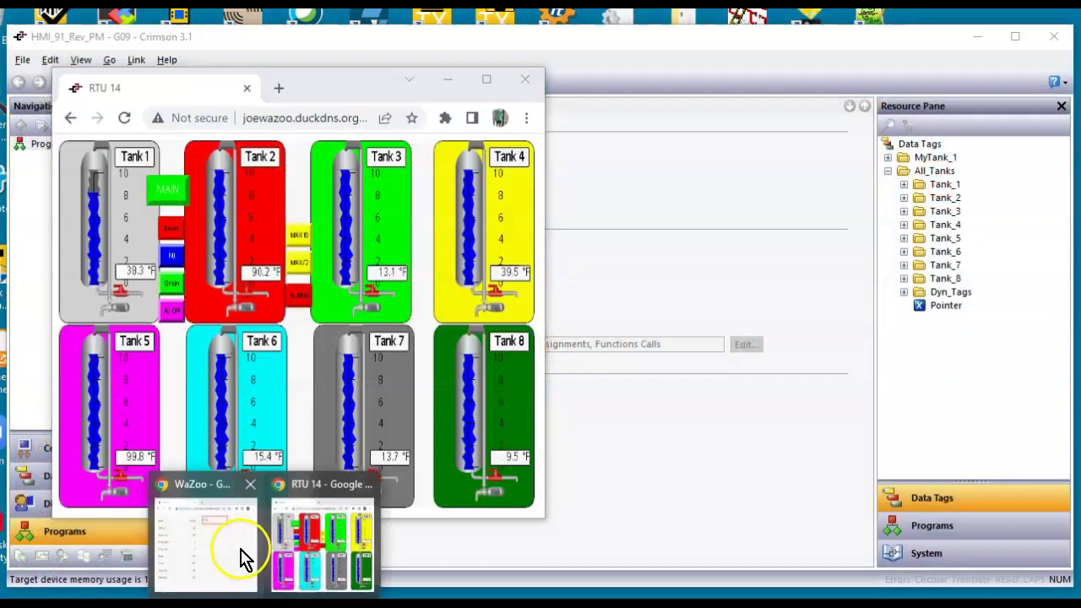
pyautogui.click(229, 543)
# Step: Set Pointer to 3 and afterward to 4 on the WaZoo page, comparing the temperatures with tanks 3 and 4 on RTU 14
pyautogui.click(885, 175)
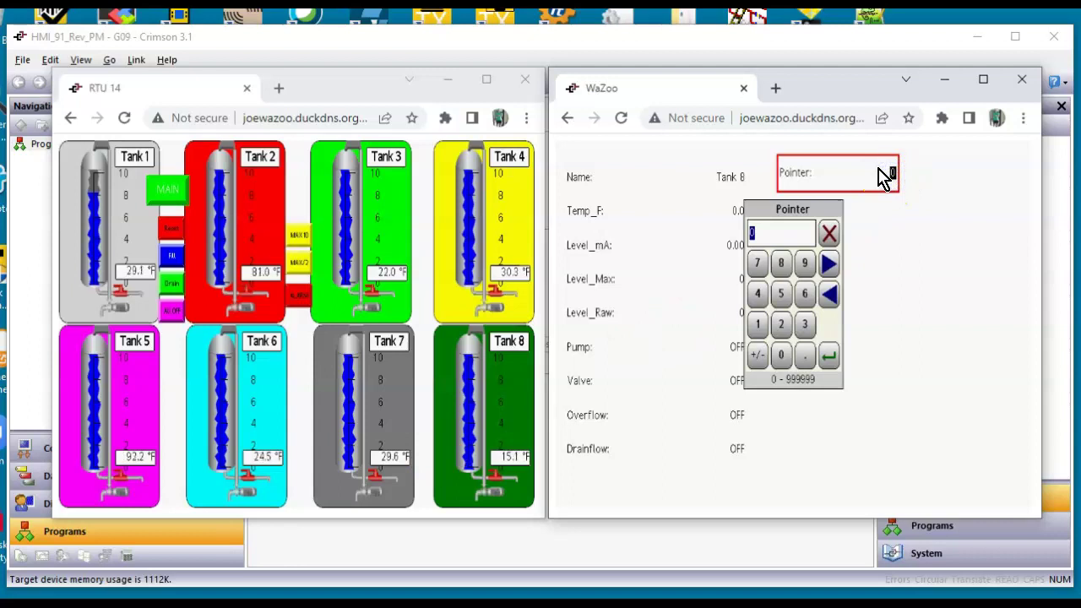
pyautogui.write('3')
pyautogui.press('Return')
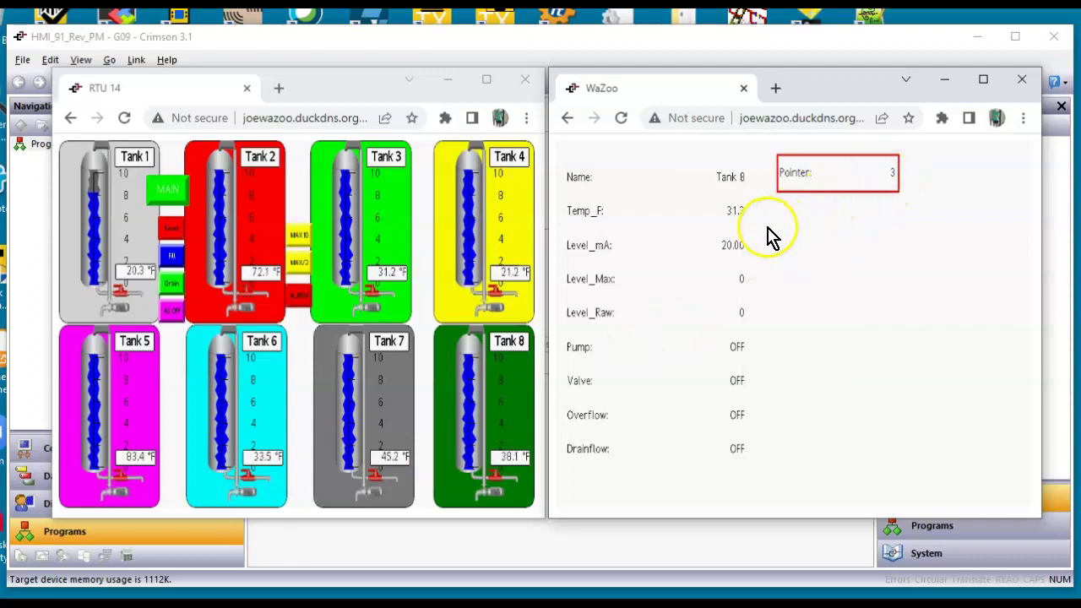
pyautogui.click(860, 175)
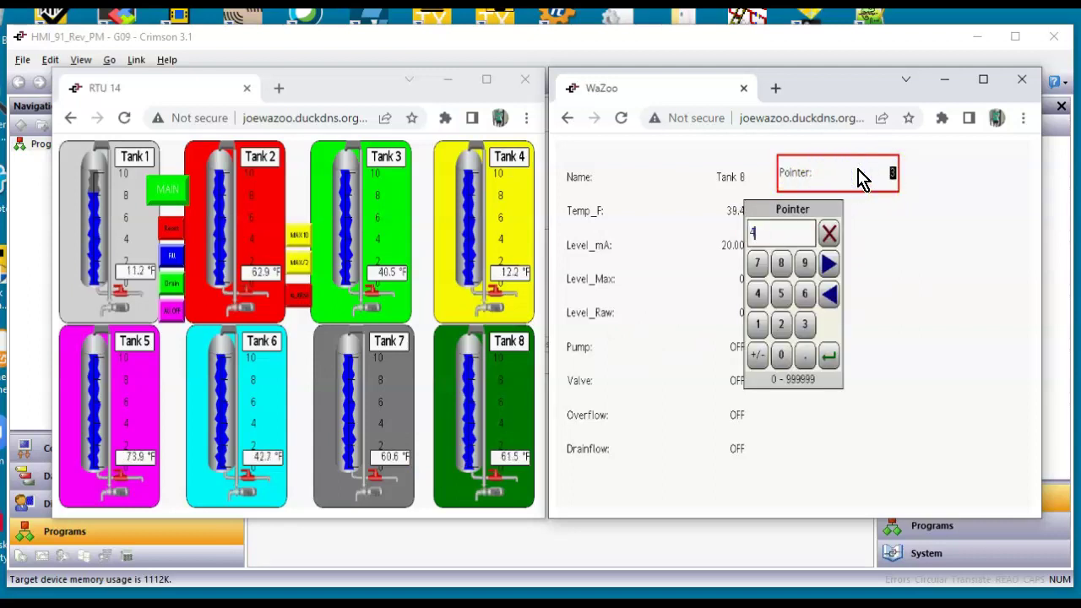
pyautogui.press('Return')
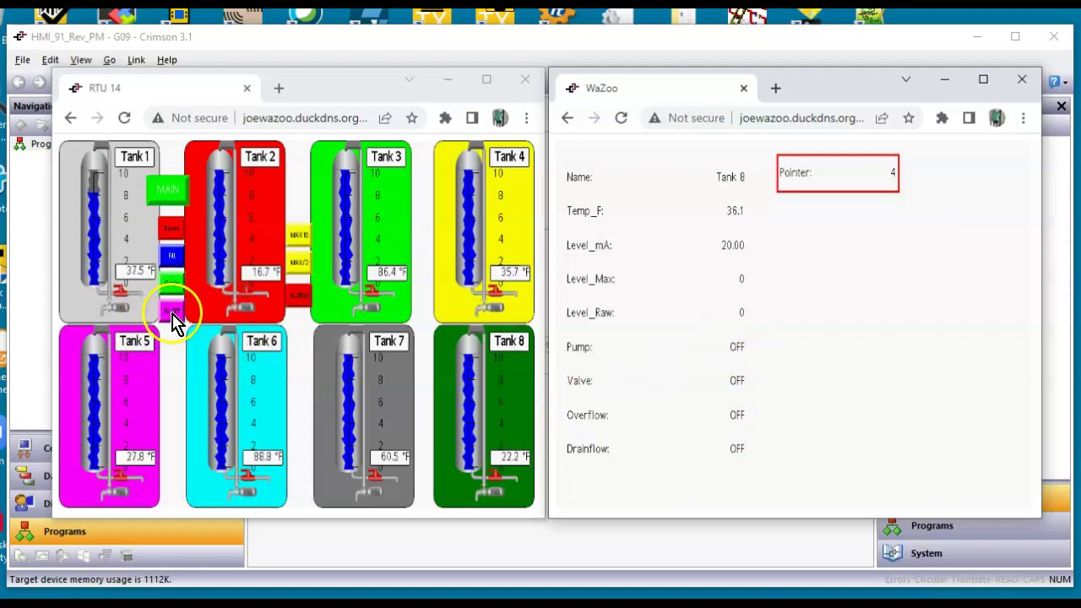
# Step: Run the Fill, All Off and Drain commands for the tanks on the RTU 14 page
pyautogui.click(166, 265)
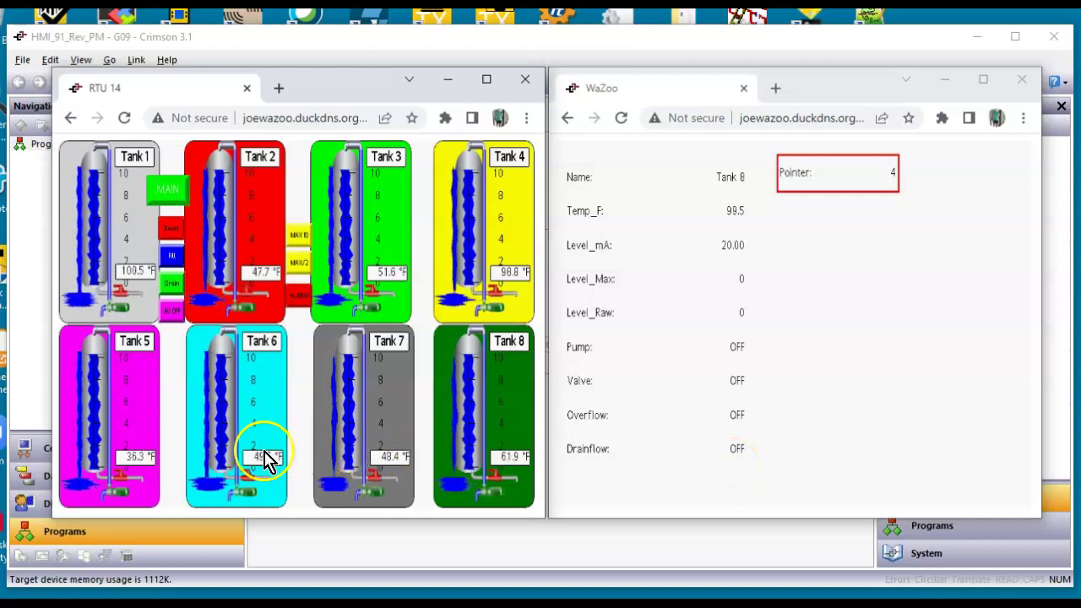
pyautogui.click(172, 312)
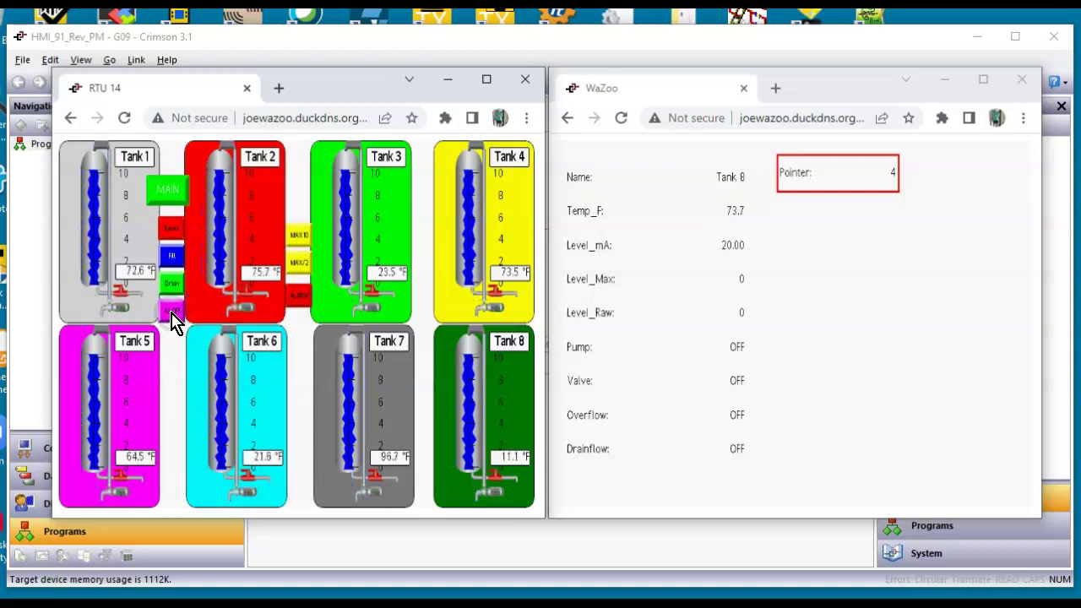
pyautogui.click(169, 287)
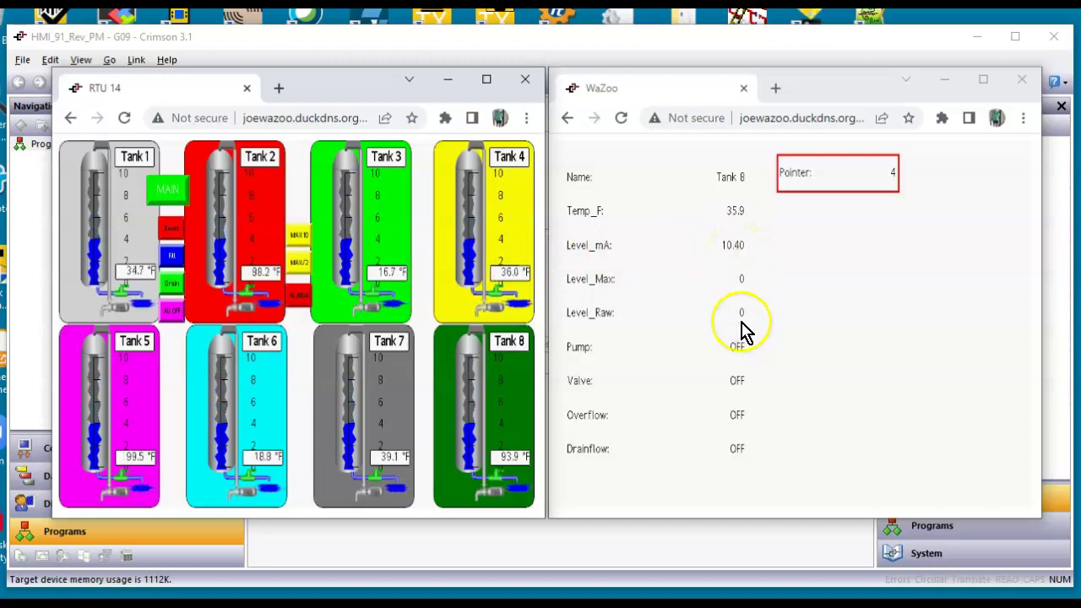
# Step: Set Pointer to 5 on the WaZoo page to check Tank 5's data
pyautogui.click(874, 173)
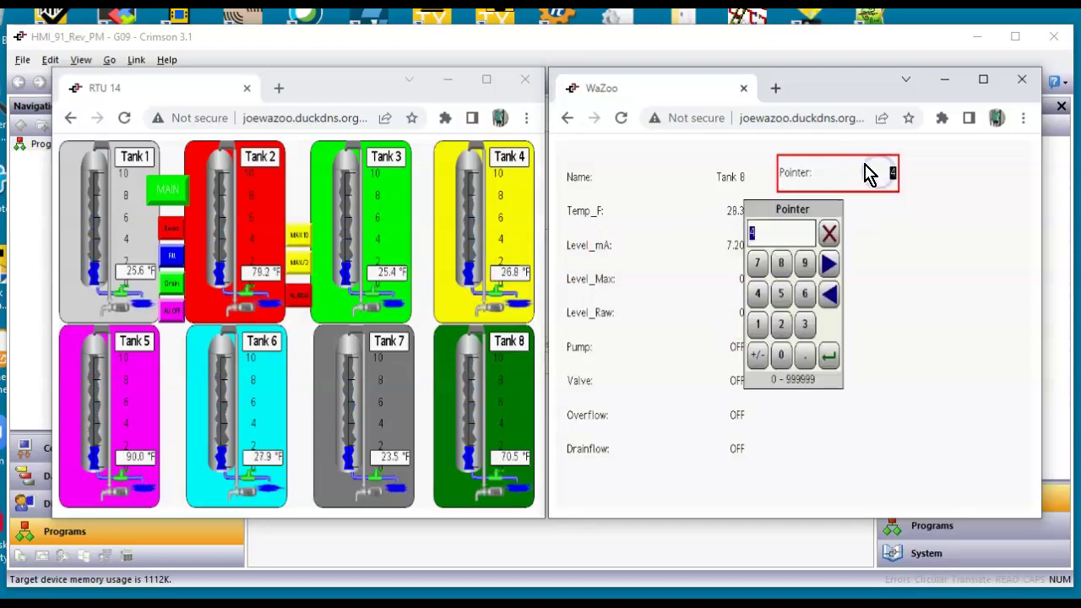
pyautogui.press('Return')
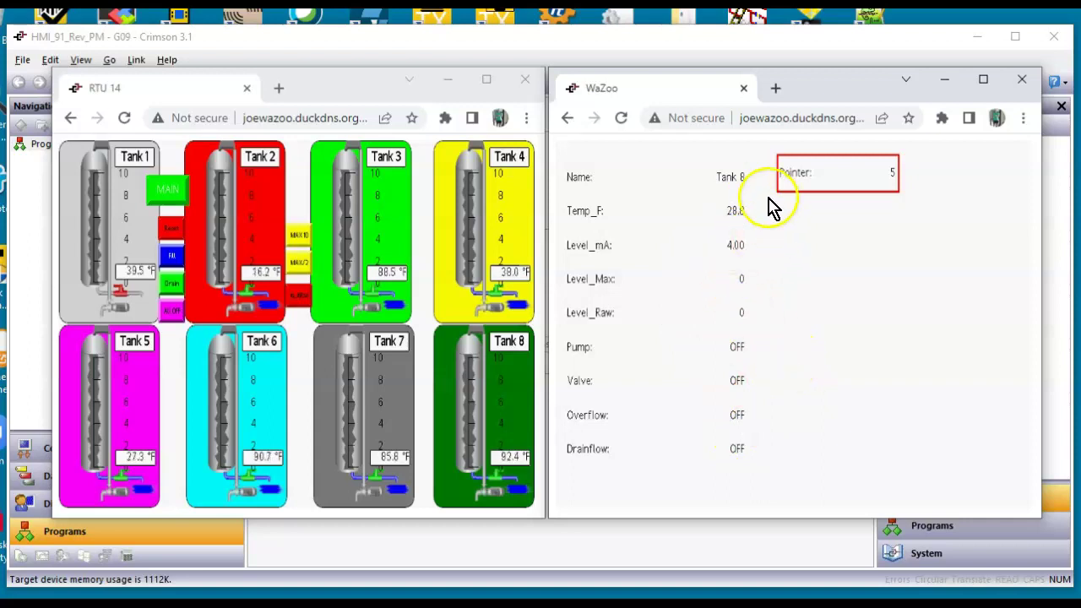
# Step: Switch to Crimson and examine which tags the existing Log1 records in the Data Logger
pyautogui.click(732, 559)
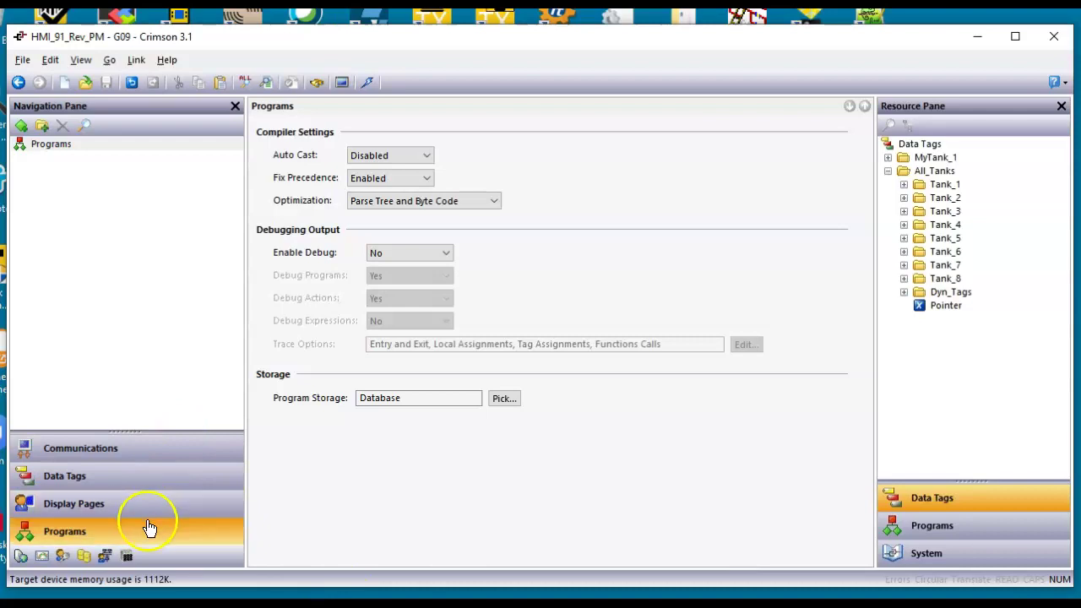
pyautogui.moveTo(159, 430); pyautogui.dragTo(161, 320)
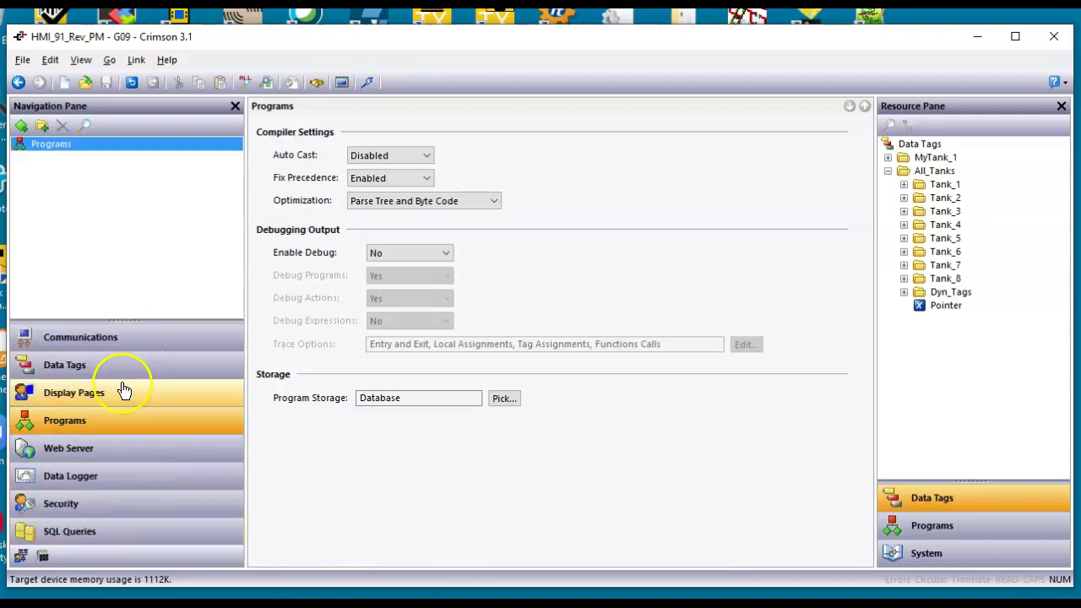
pyautogui.click(108, 477)
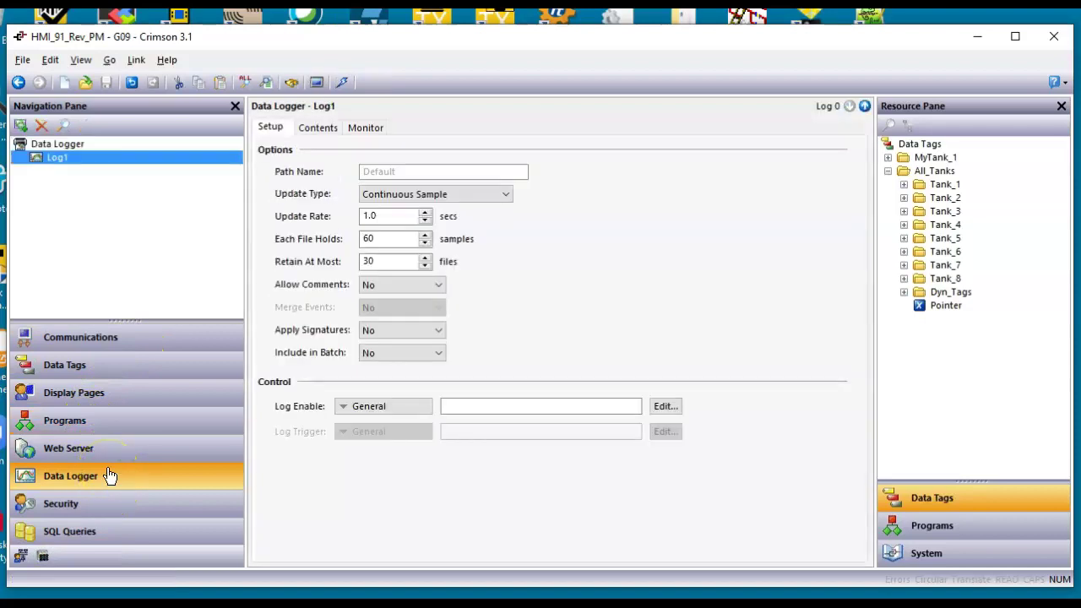
pyautogui.click(319, 131)
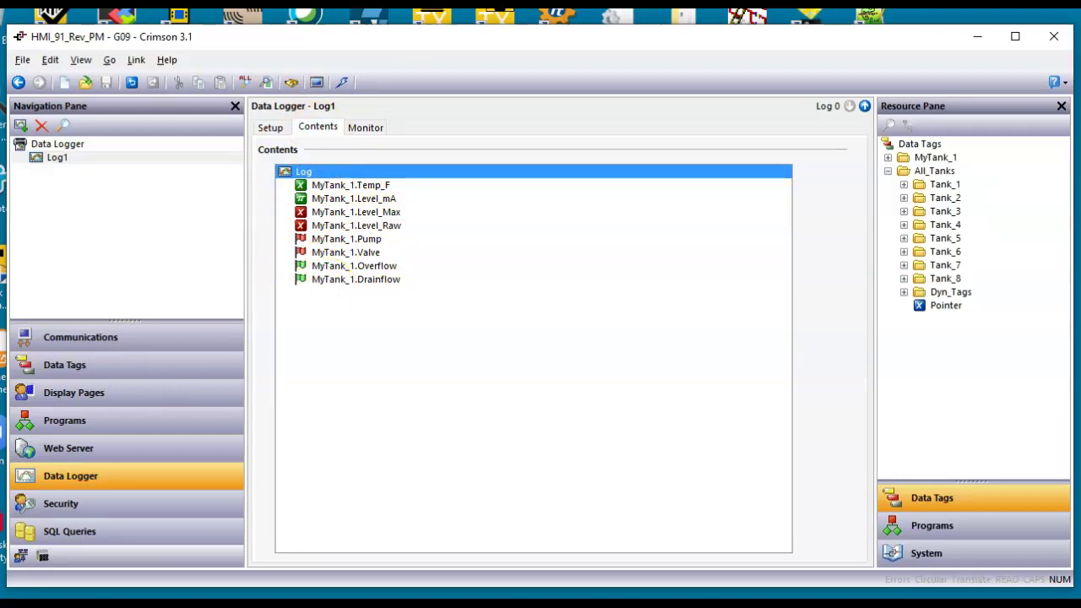
# Step: Create a new data log and name it Dyn_Tags
pyautogui.click(21, 126)
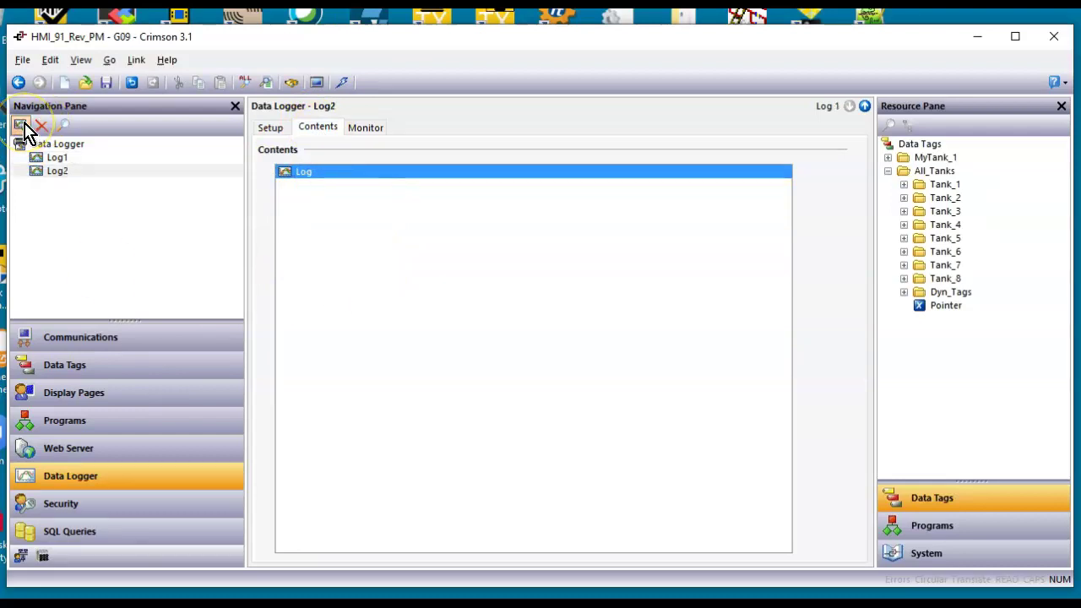
pyautogui.click(58, 172)
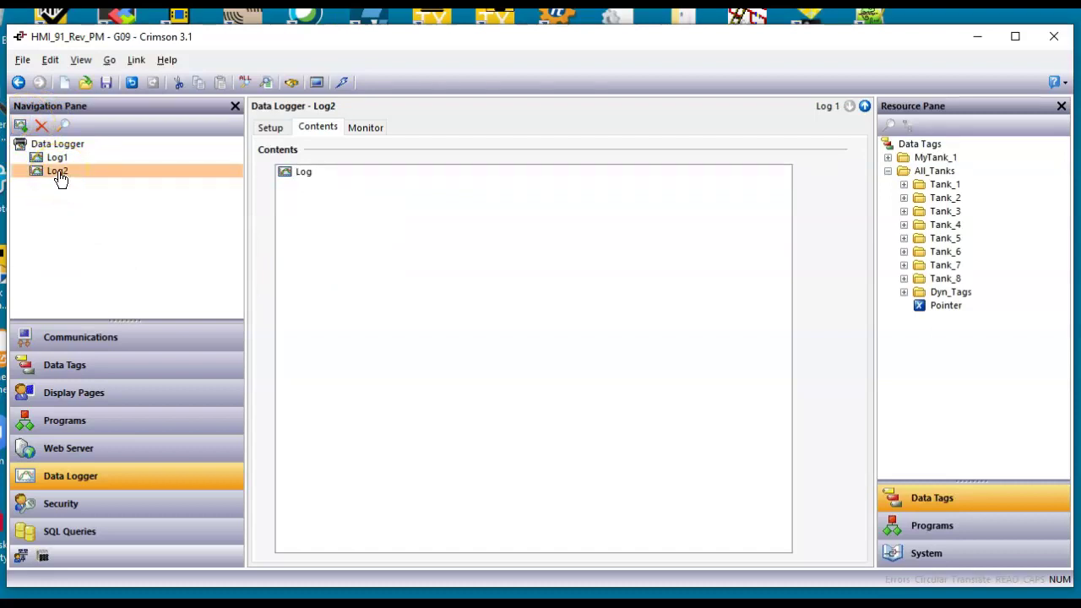
pyautogui.click(57, 173)
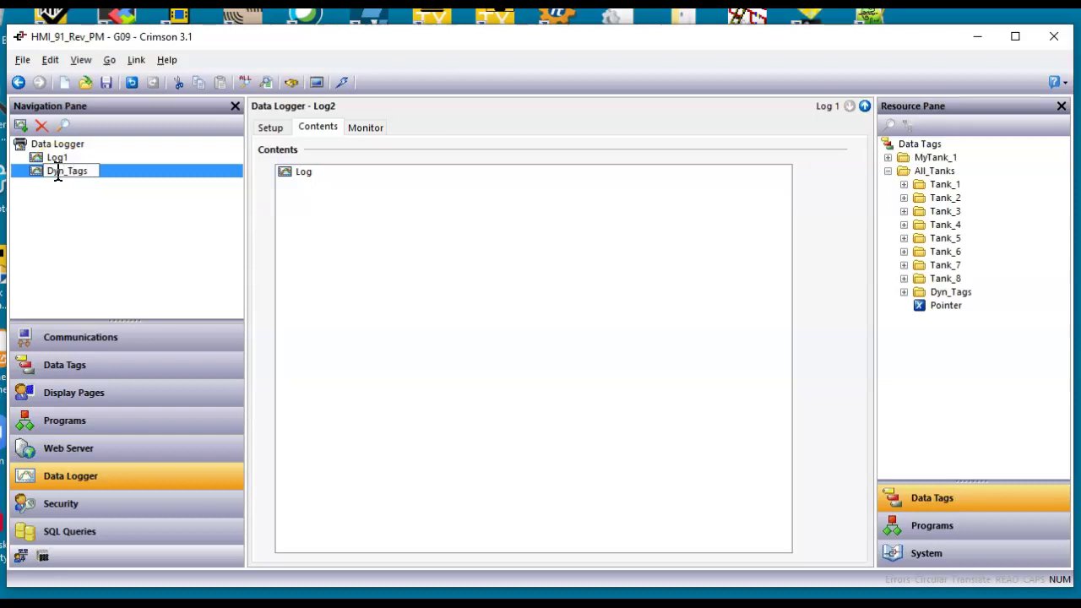
pyautogui.press('Return')
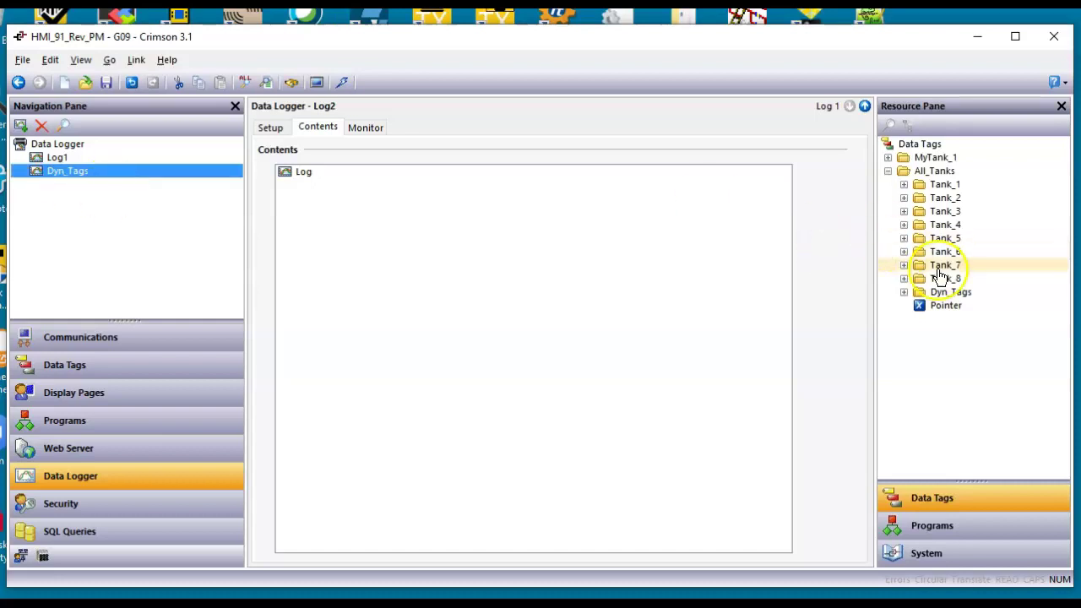
# Step: Set the Dyn_Tags log's update type to Triggered Snapshot and add all tags of the All_Tanks folder to its contents
pyautogui.click(269, 127)
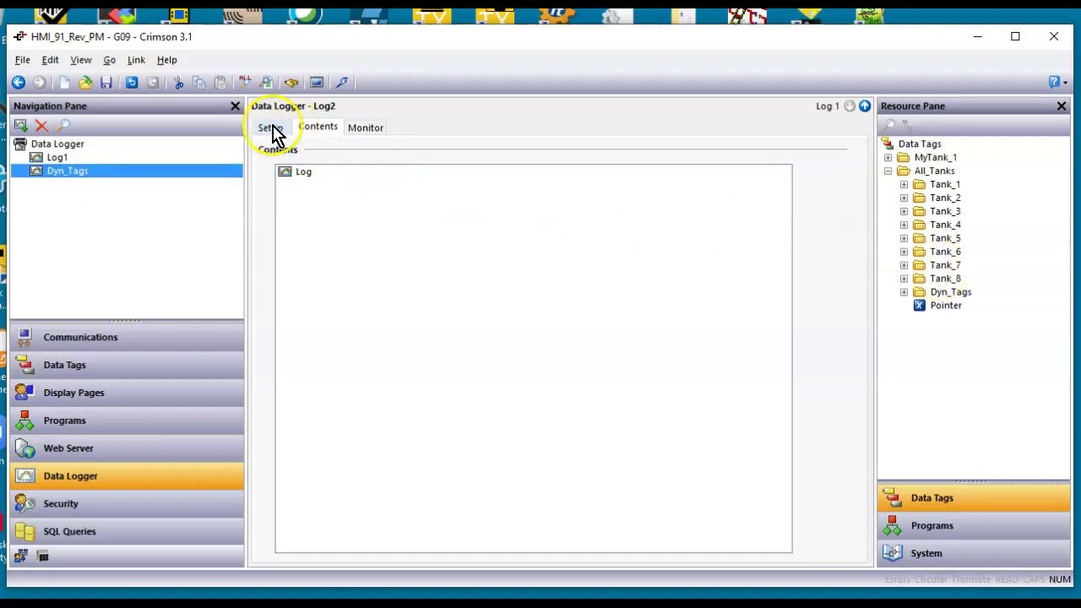
pyautogui.click(452, 199)
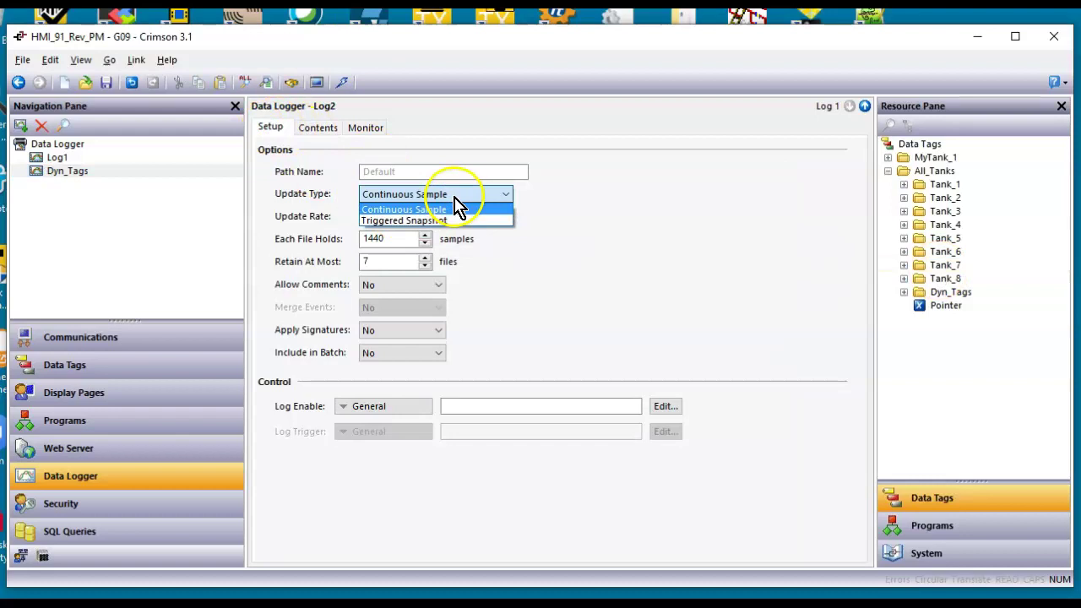
pyautogui.click(453, 219)
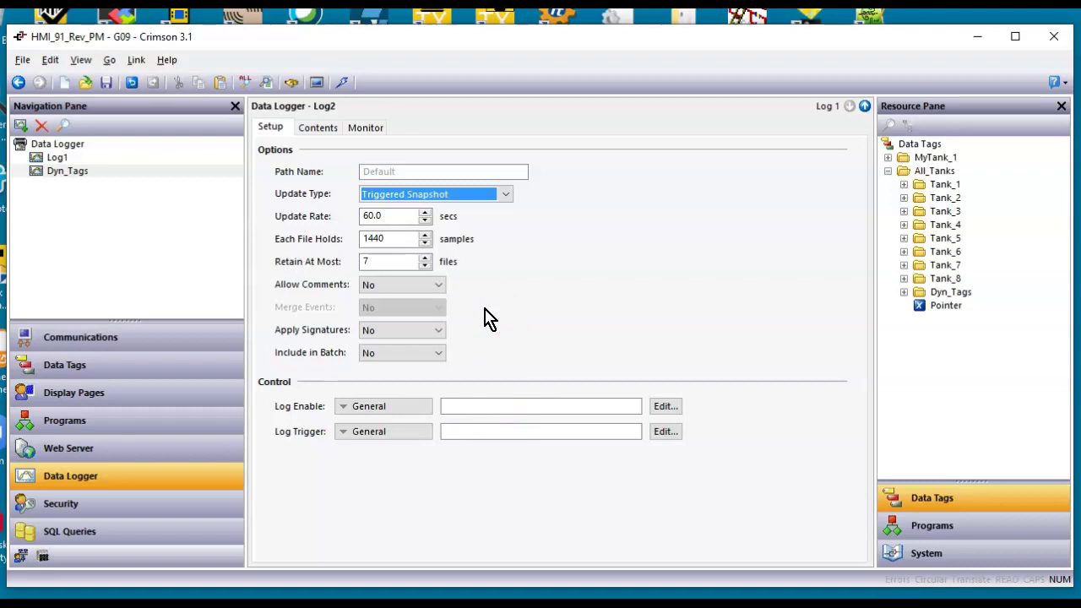
pyautogui.click(331, 130)
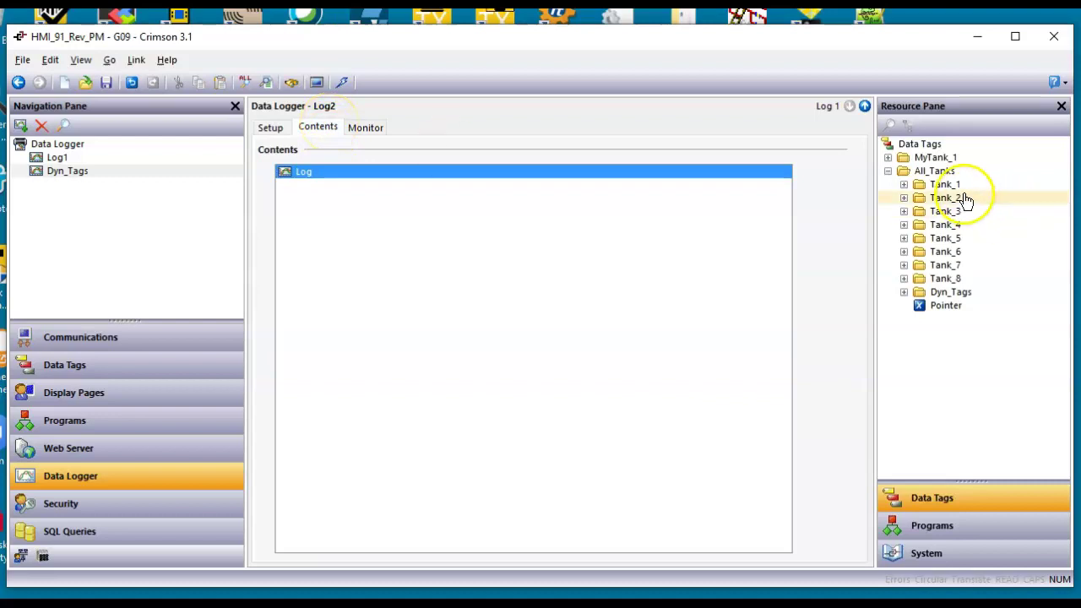
pyautogui.moveTo(950, 176); pyautogui.dragTo(655, 299)
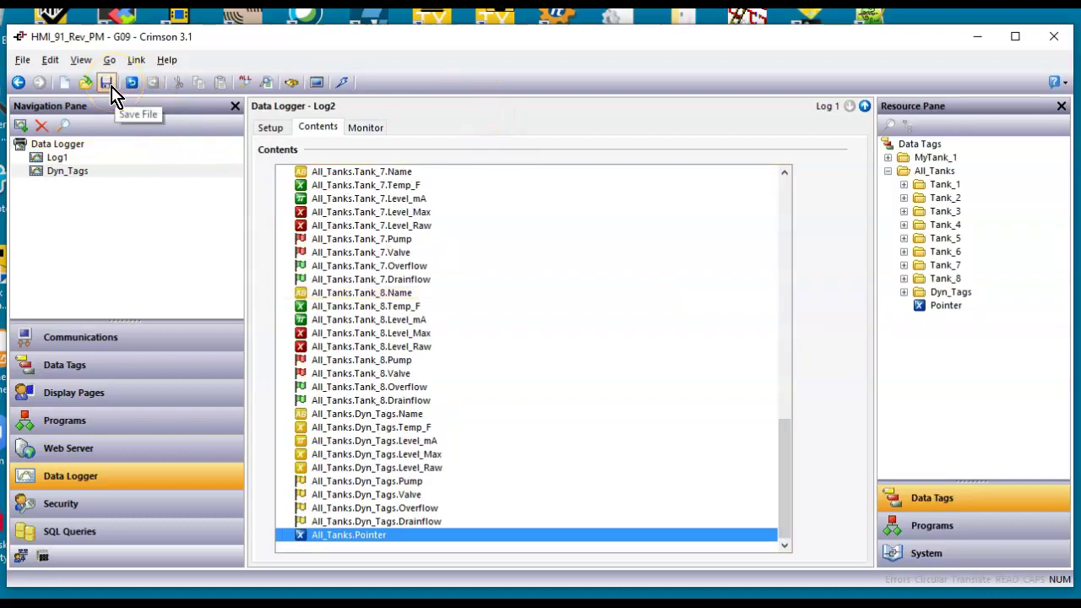
# Step: Switch to the WaZoo page in the browser and check the dynamic tags with Pointer set to 1 and to 2
pyautogui.click(225, 590)
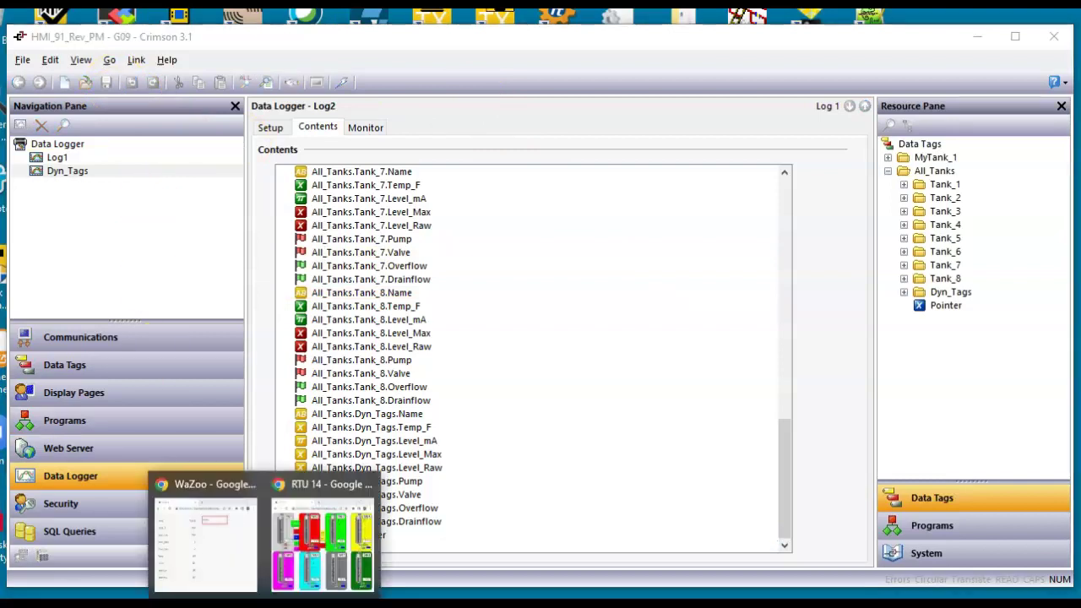
pyautogui.click(188, 550)
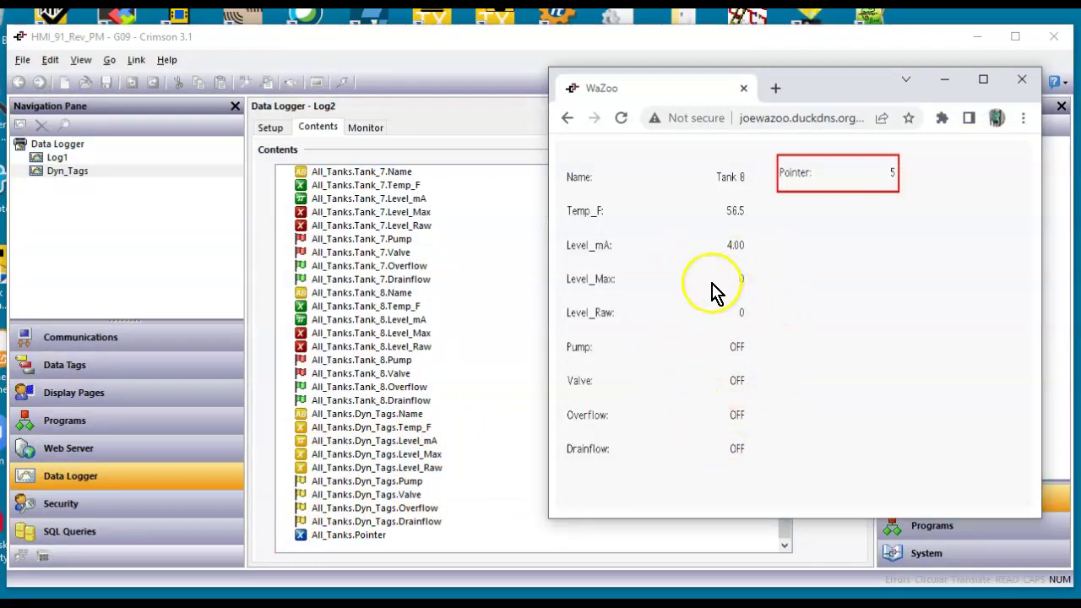
pyautogui.click(877, 181)
pyautogui.write('1')
pyautogui.press('Return')
pyautogui.click(885, 175)
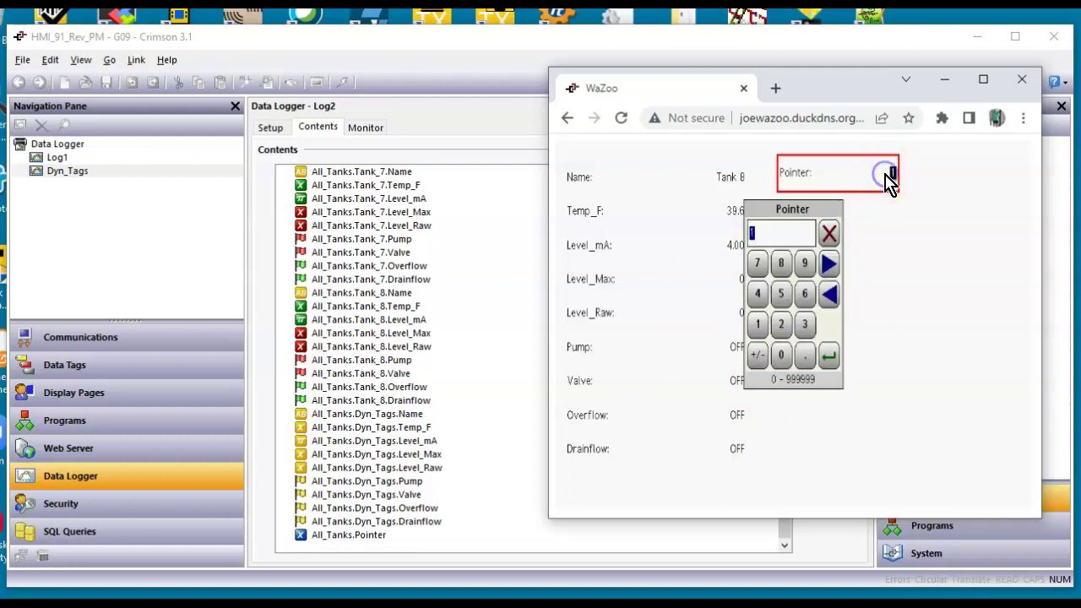
pyautogui.write('2')
pyautogui.press('Return')
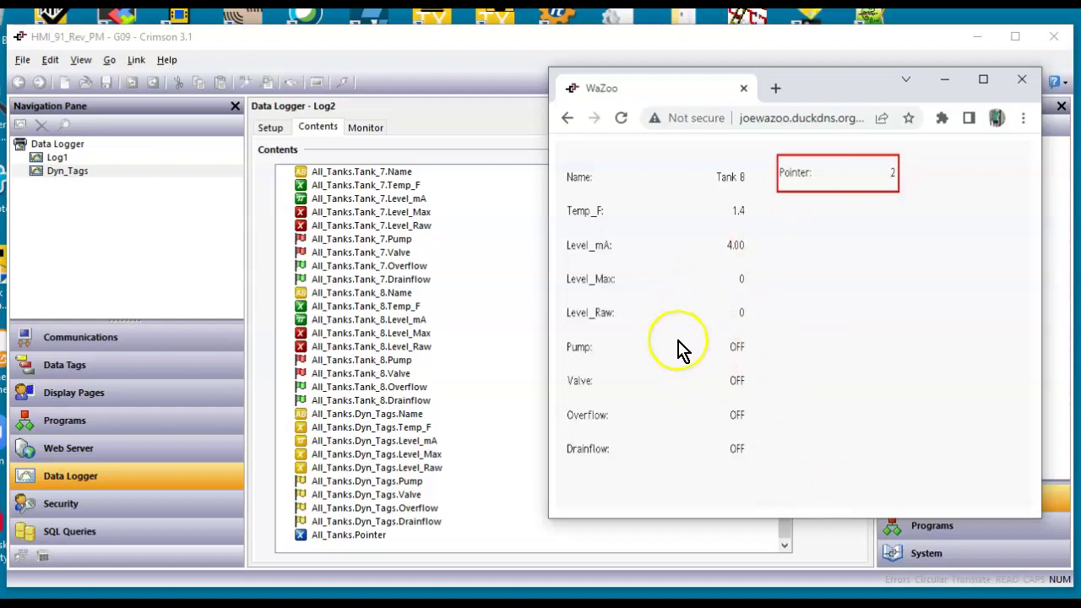
# Step: Download the updated database from Crimson to the device and bring the WaZoo page back up
pyautogui.click(120, 222)
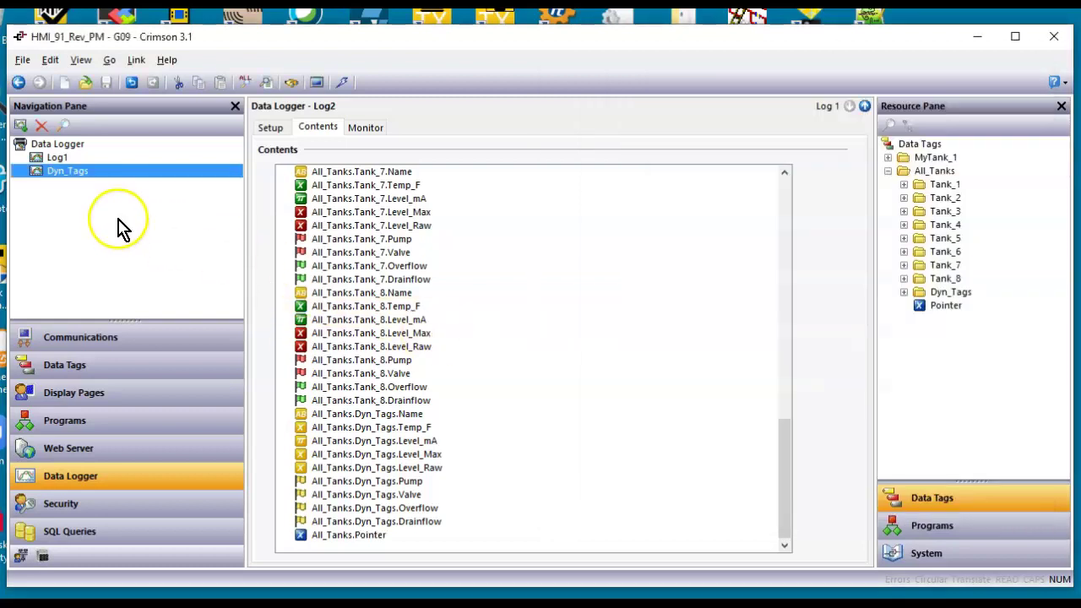
pyautogui.click(348, 87)
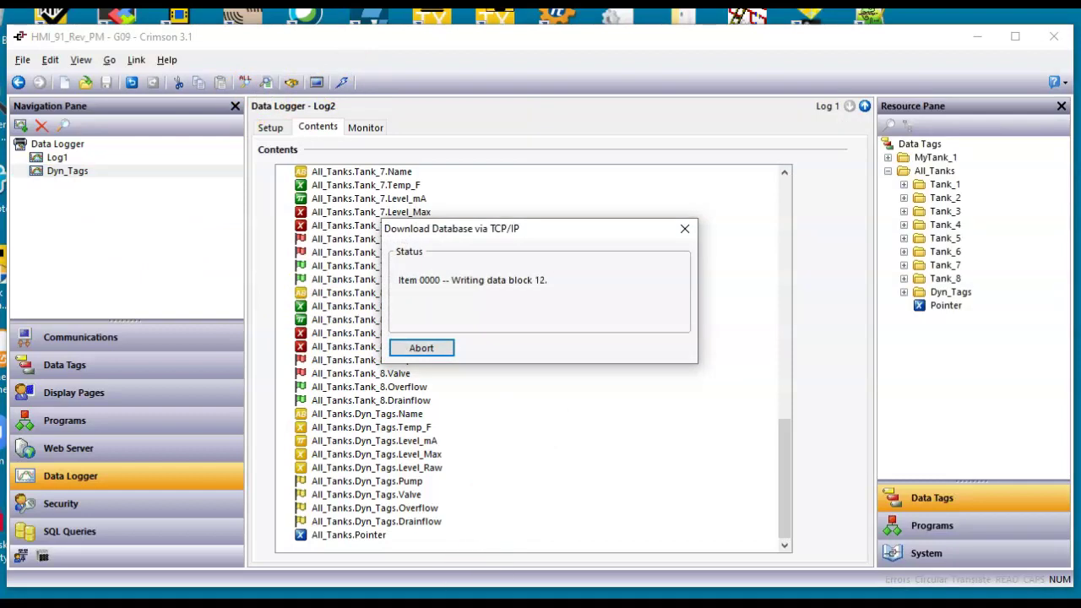
pyautogui.moveTo(265, 601)
pyautogui.click(258, 579)
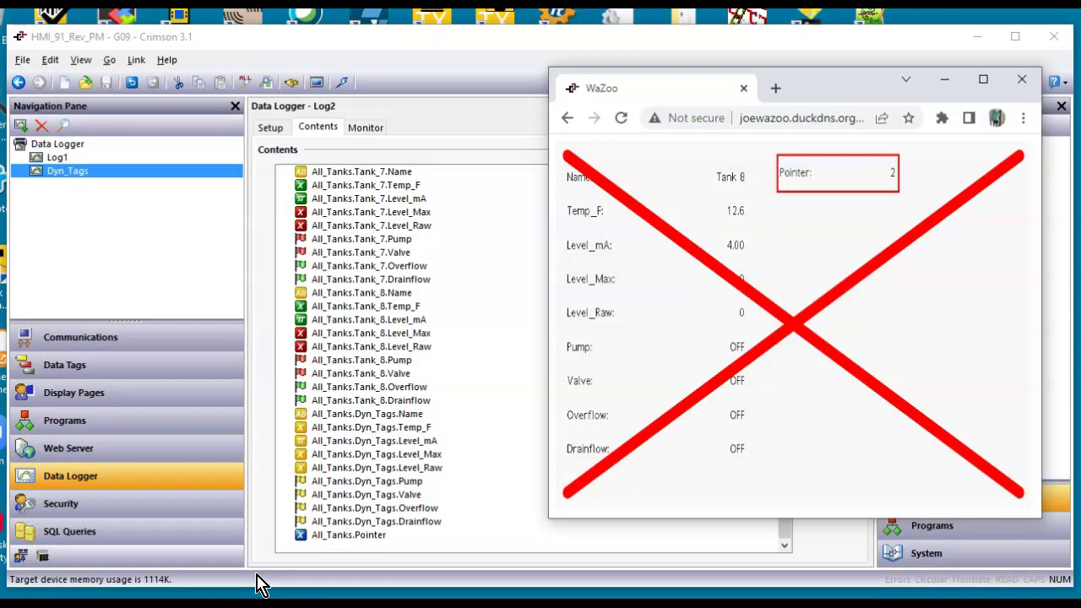
# Step: Set Pointer to 1, 3 and 5 in turn on the WaZoo page, checking the dynamic tag values for each tank
pyautogui.click(889, 178)
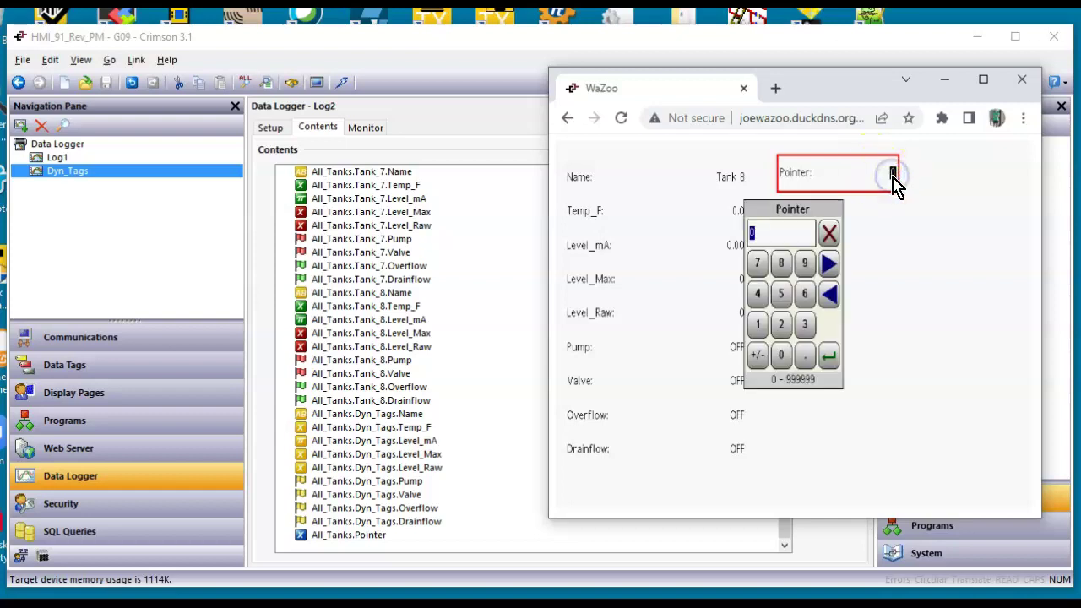
pyautogui.press('Return')
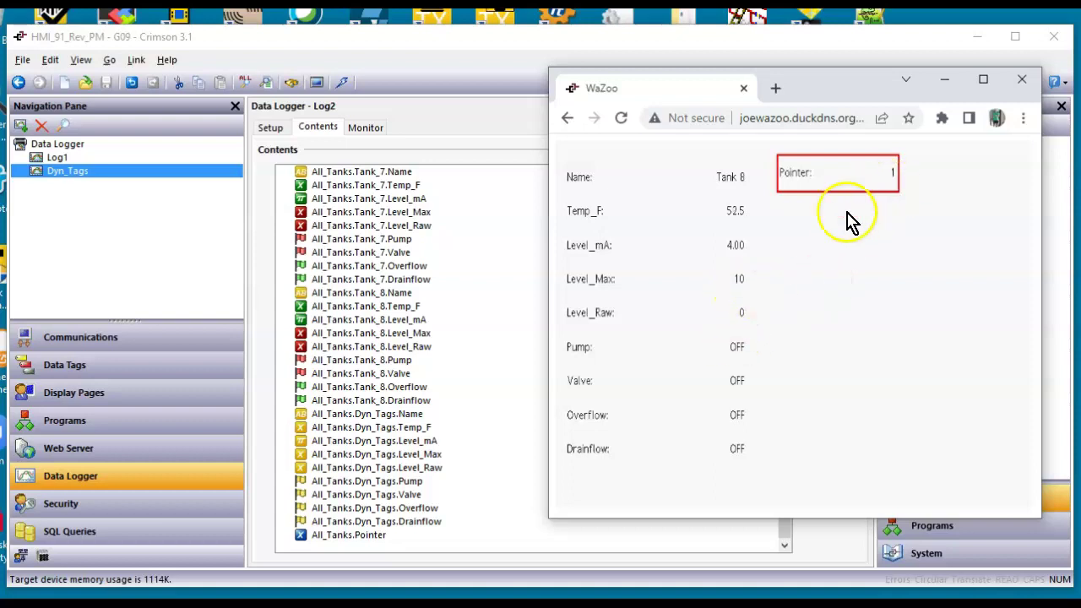
pyautogui.click(890, 175)
pyautogui.write('3')
pyautogui.press('Return')
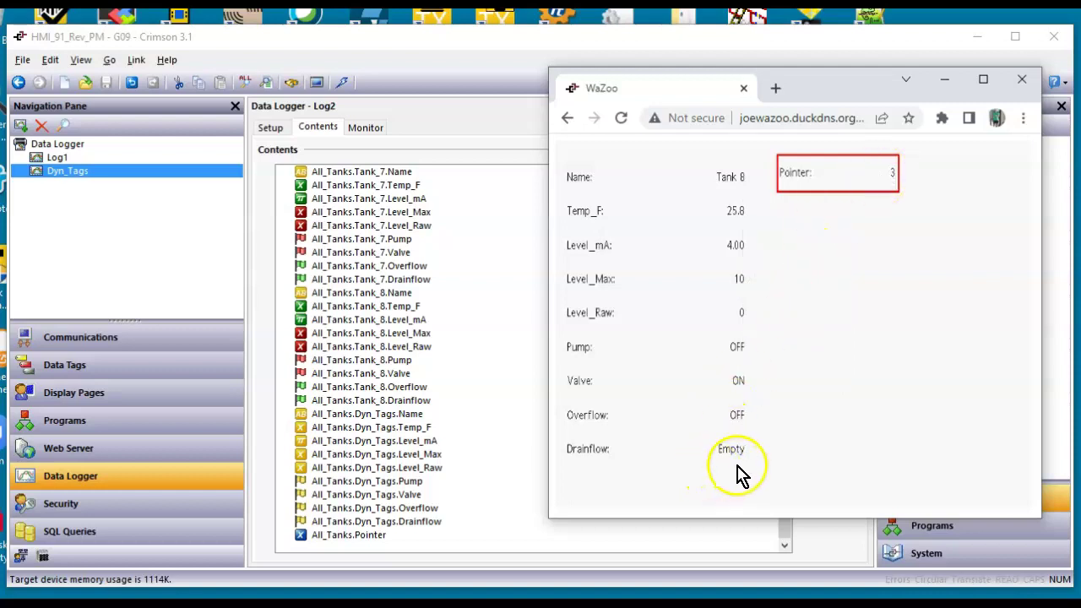
pyautogui.click(892, 175)
pyautogui.write('5')
pyautogui.press('Return')
# Step: Bring the RTU 14 window up beside WaZoo and set Pointer to 1 to compare the values with Tank 1
pyautogui.moveTo(265, 601)
pyautogui.click(332, 565)
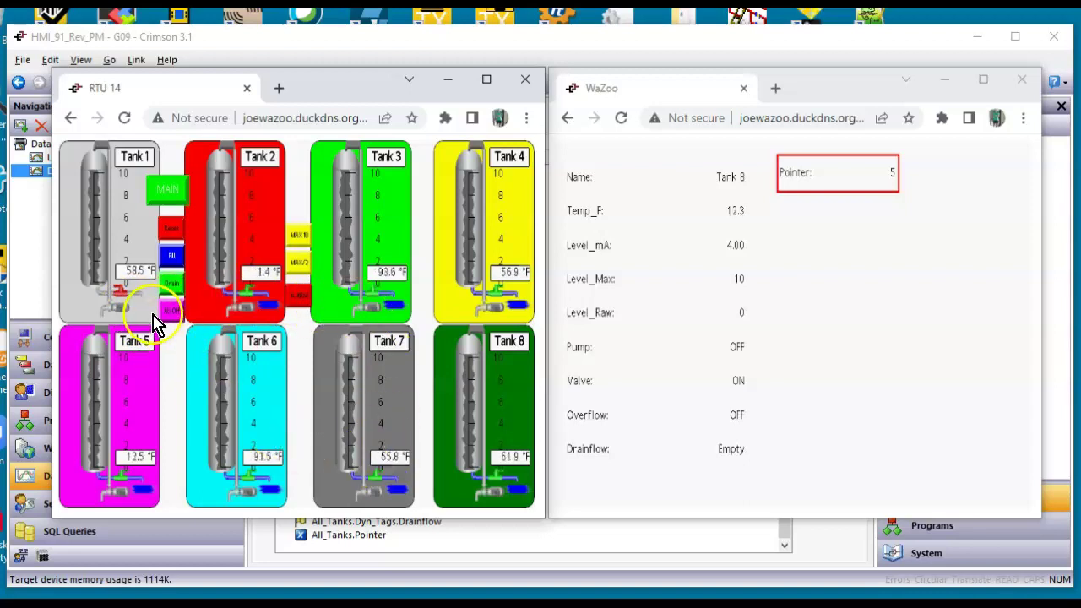
pyautogui.click(849, 186)
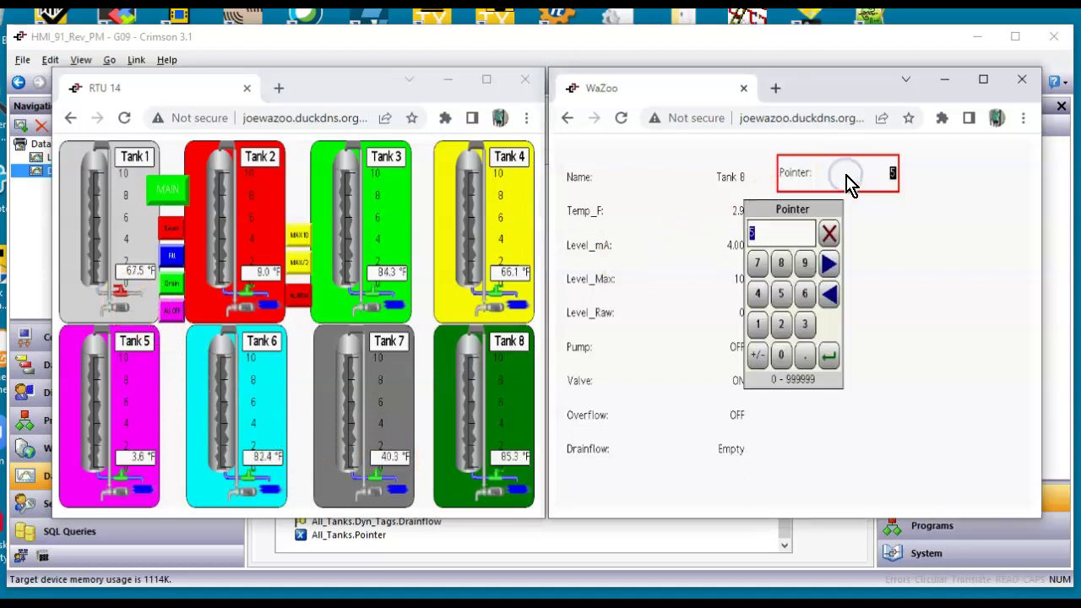
pyautogui.press('Return')
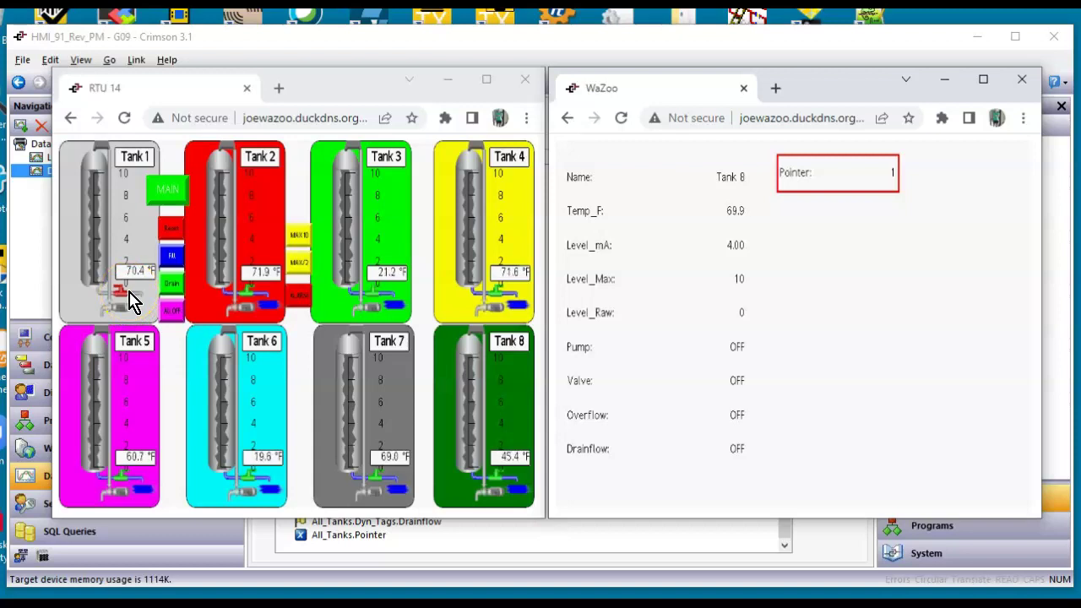
# Step: Run the All Off command for the tanks on the RTU 14 page
pyautogui.click(133, 304)
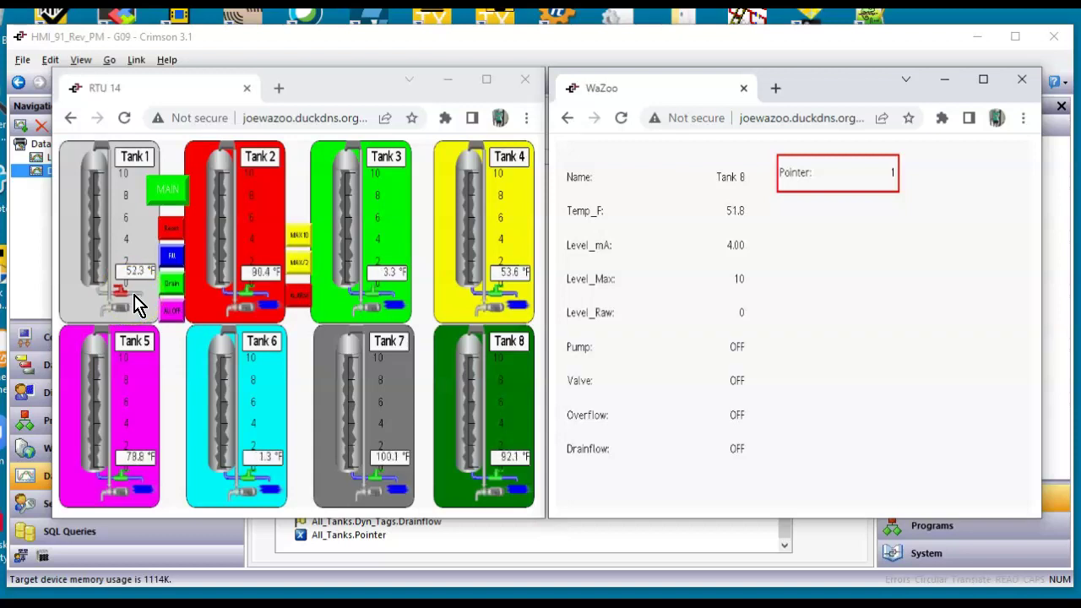
pyautogui.click(177, 319)
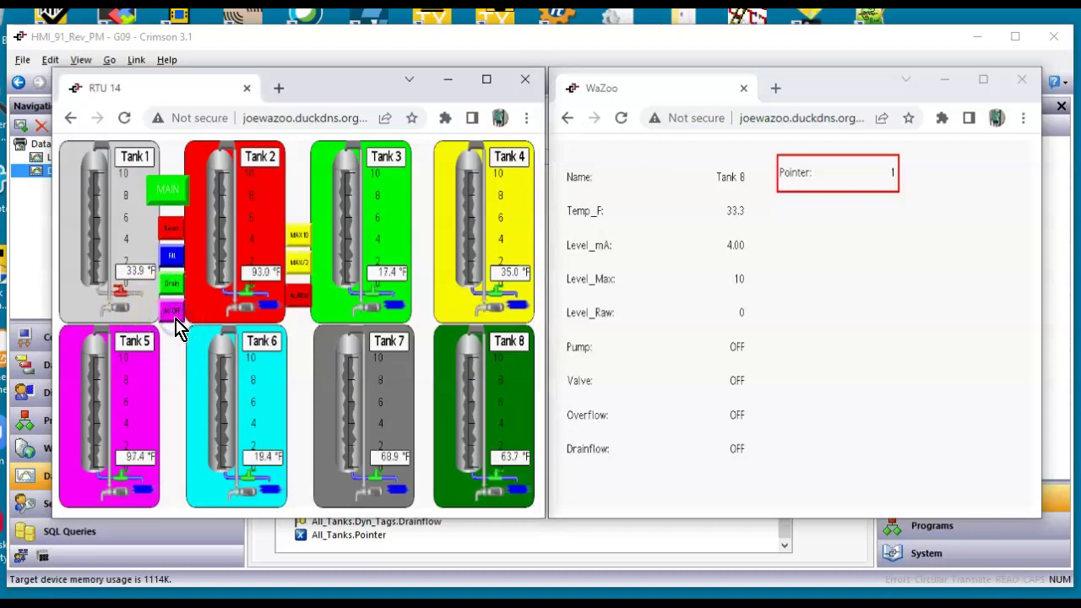
pyautogui.click(173, 312)
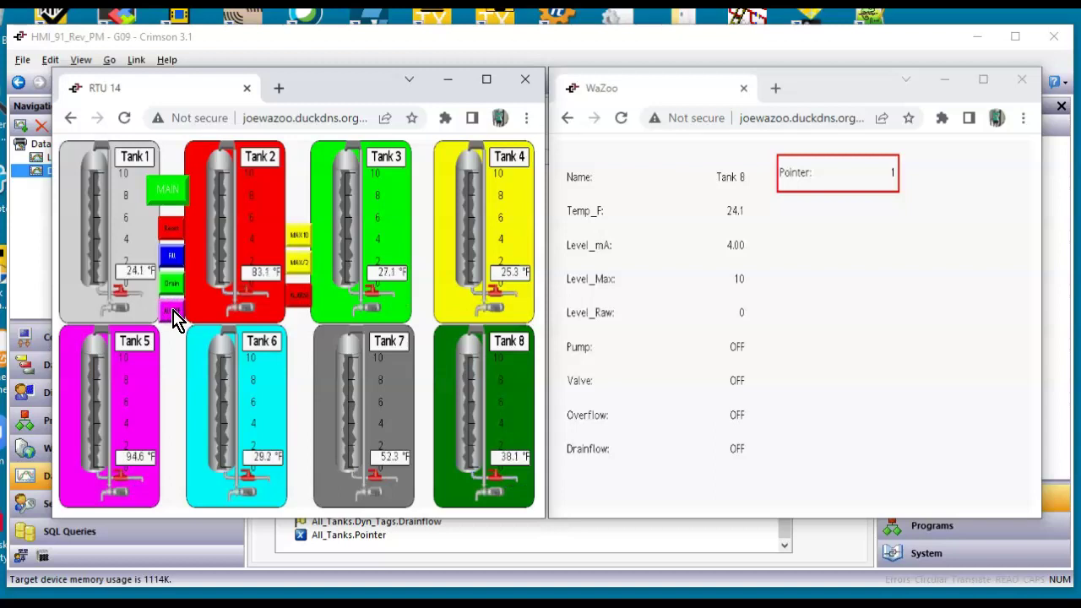
# Step: Set Pointer to 7 on the WaZoo page and run the Fill command on RTU 14 to check Tank 7's values
pyautogui.click(887, 186)
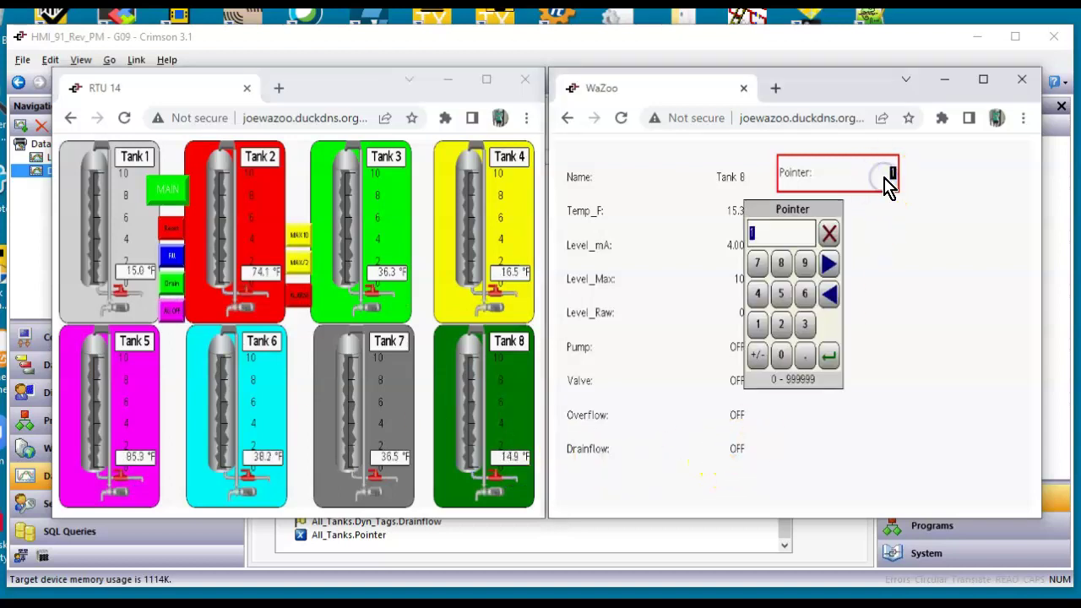
pyautogui.press('Return')
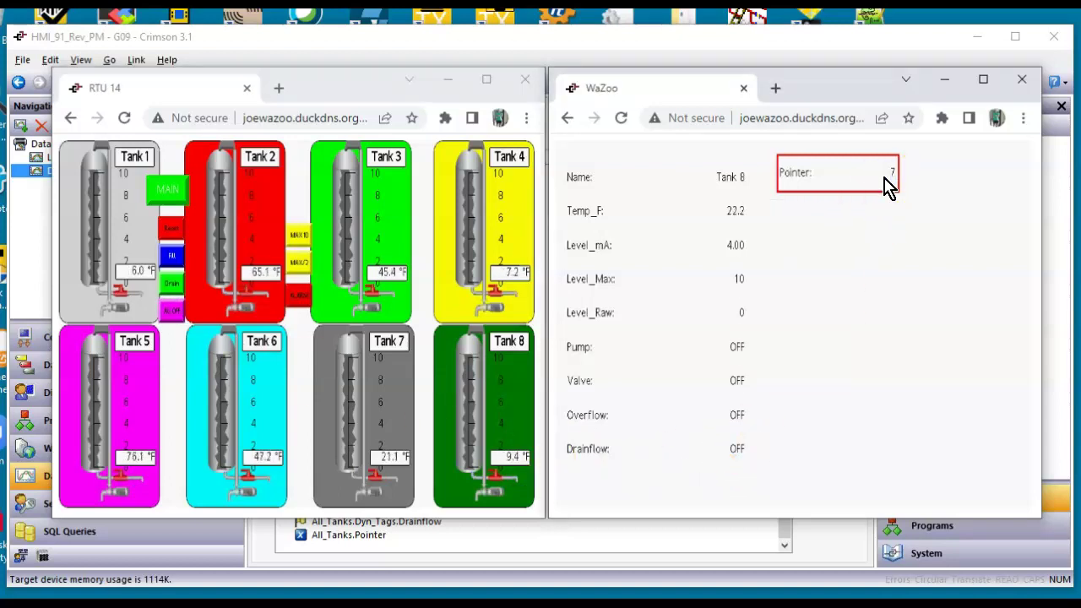
pyautogui.click(173, 262)
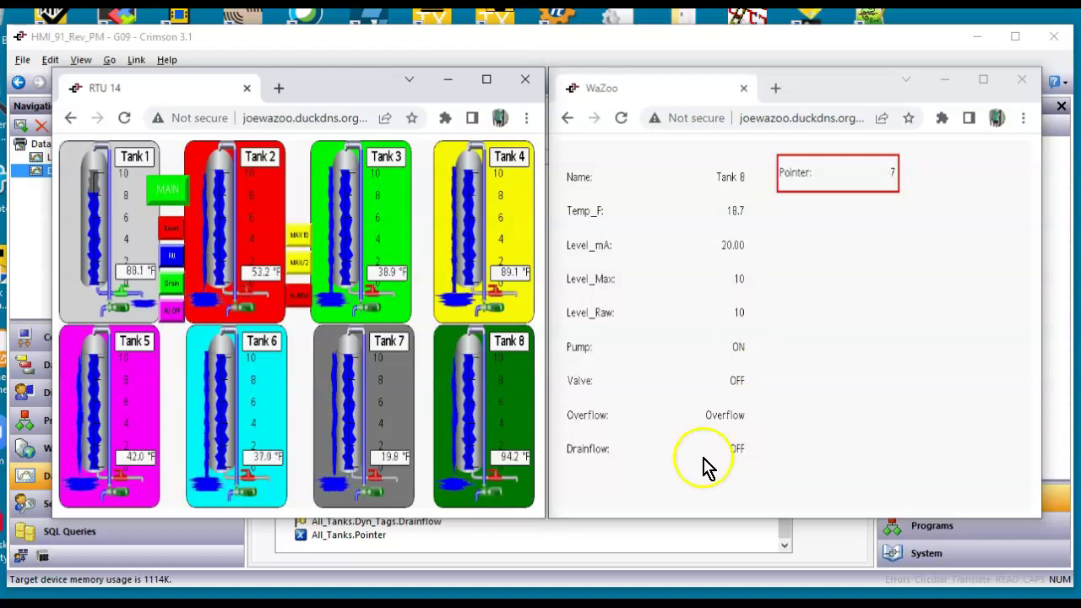
# Step: Switch to Crimson and examine the dynamic tags in the Dyn_Tags folder of the Data Tags
pyautogui.click(682, 543)
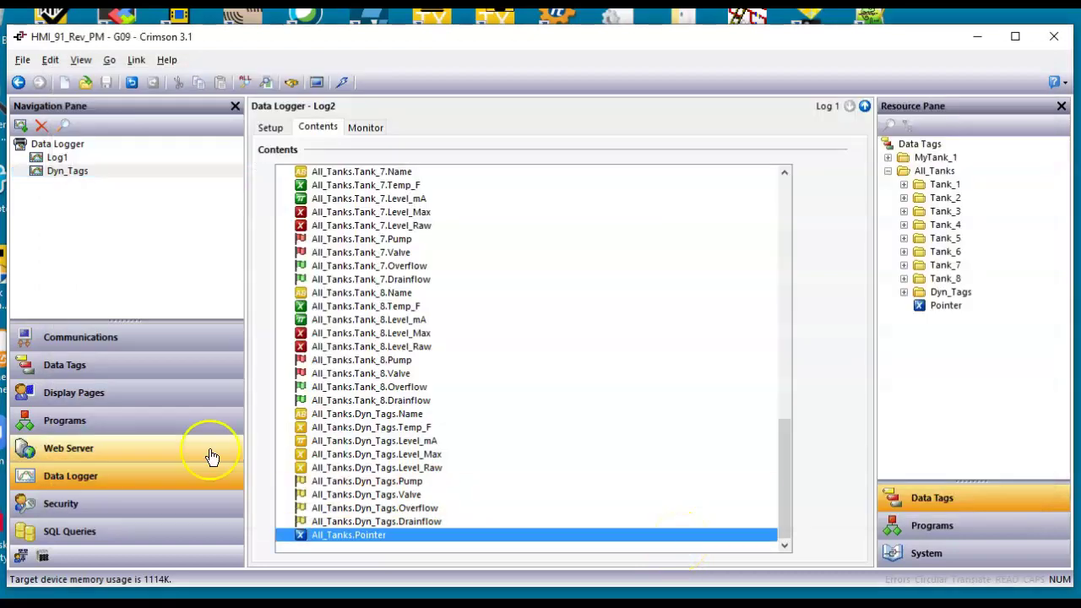
pyautogui.click(139, 371)
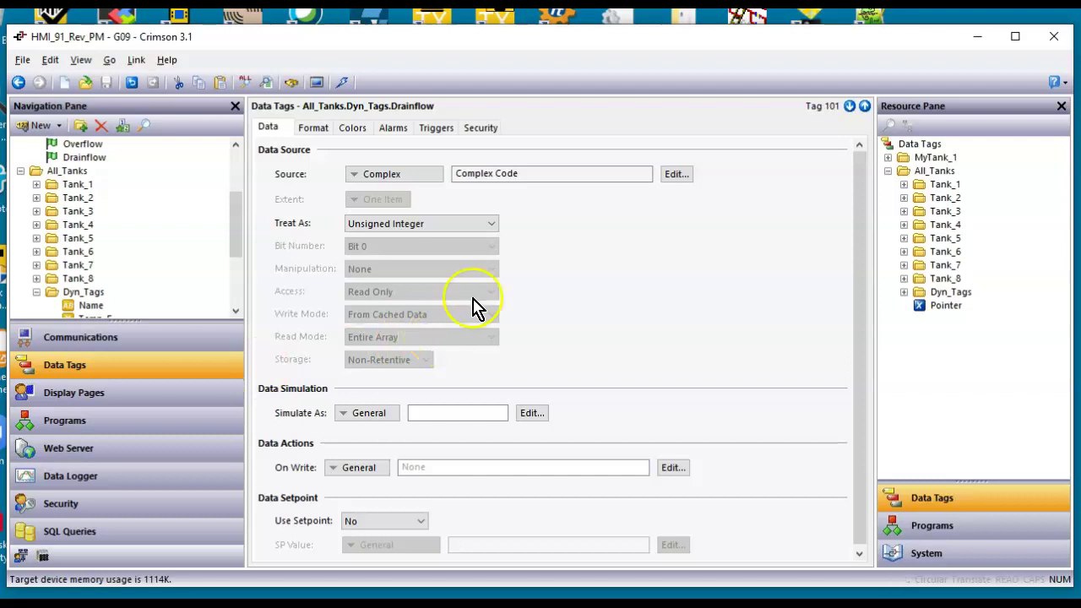
pyautogui.click(237, 312)
pyautogui.click(237, 312)
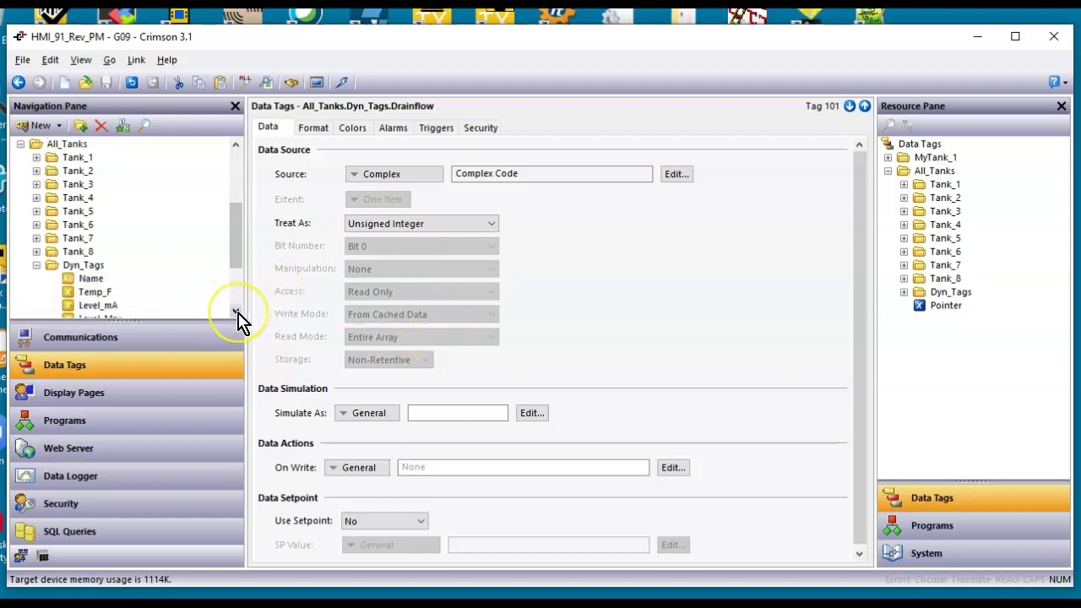
pyautogui.click(237, 311)
pyautogui.click(236, 311)
pyautogui.click(236, 311)
pyautogui.click(237, 311)
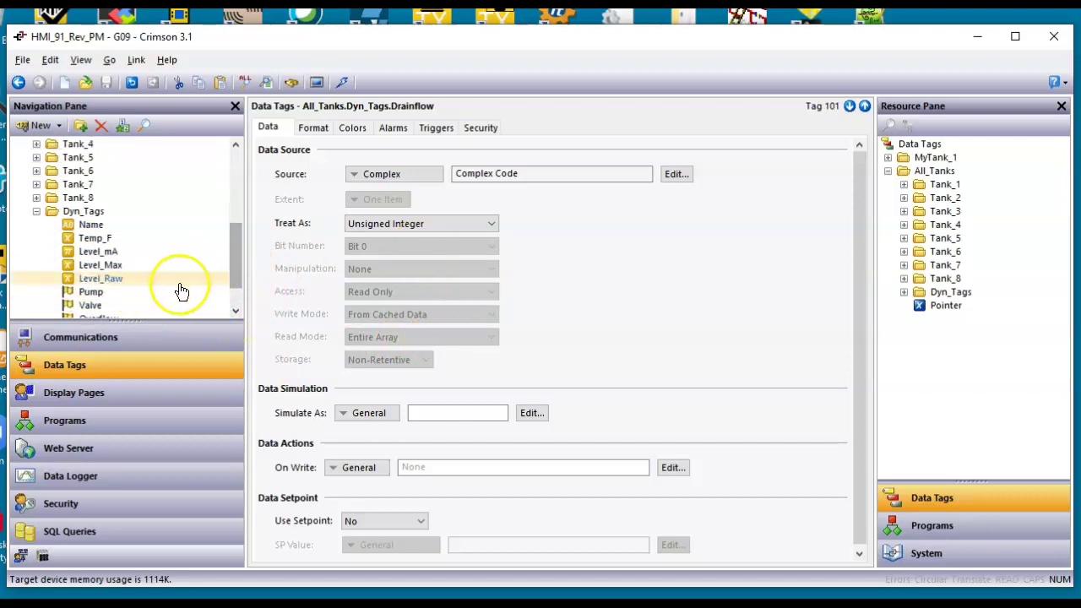
pyautogui.click(237, 312)
pyautogui.click(237, 312)
pyautogui.click(237, 311)
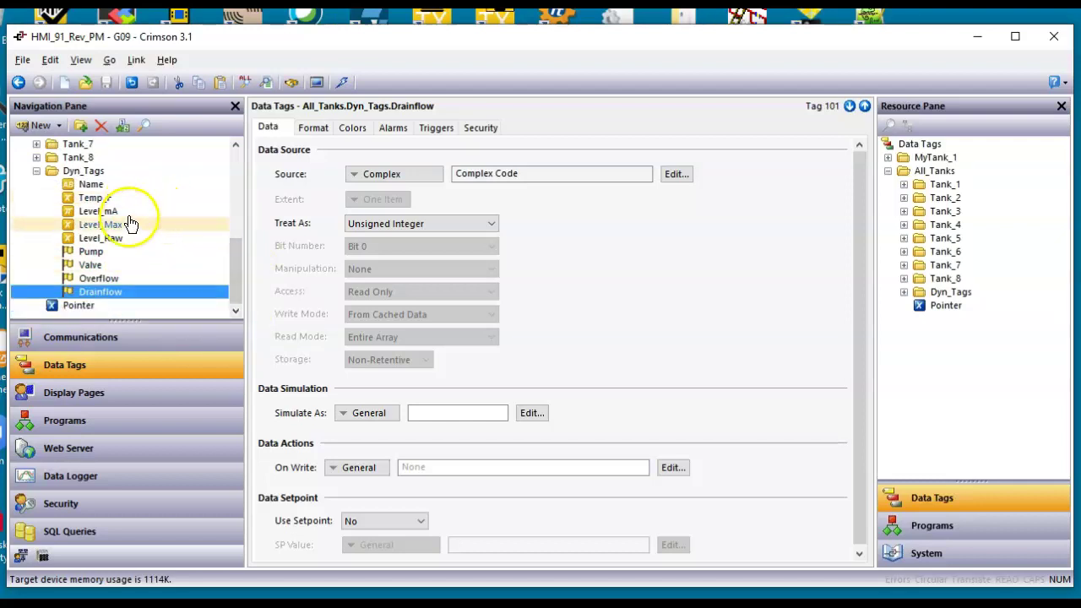